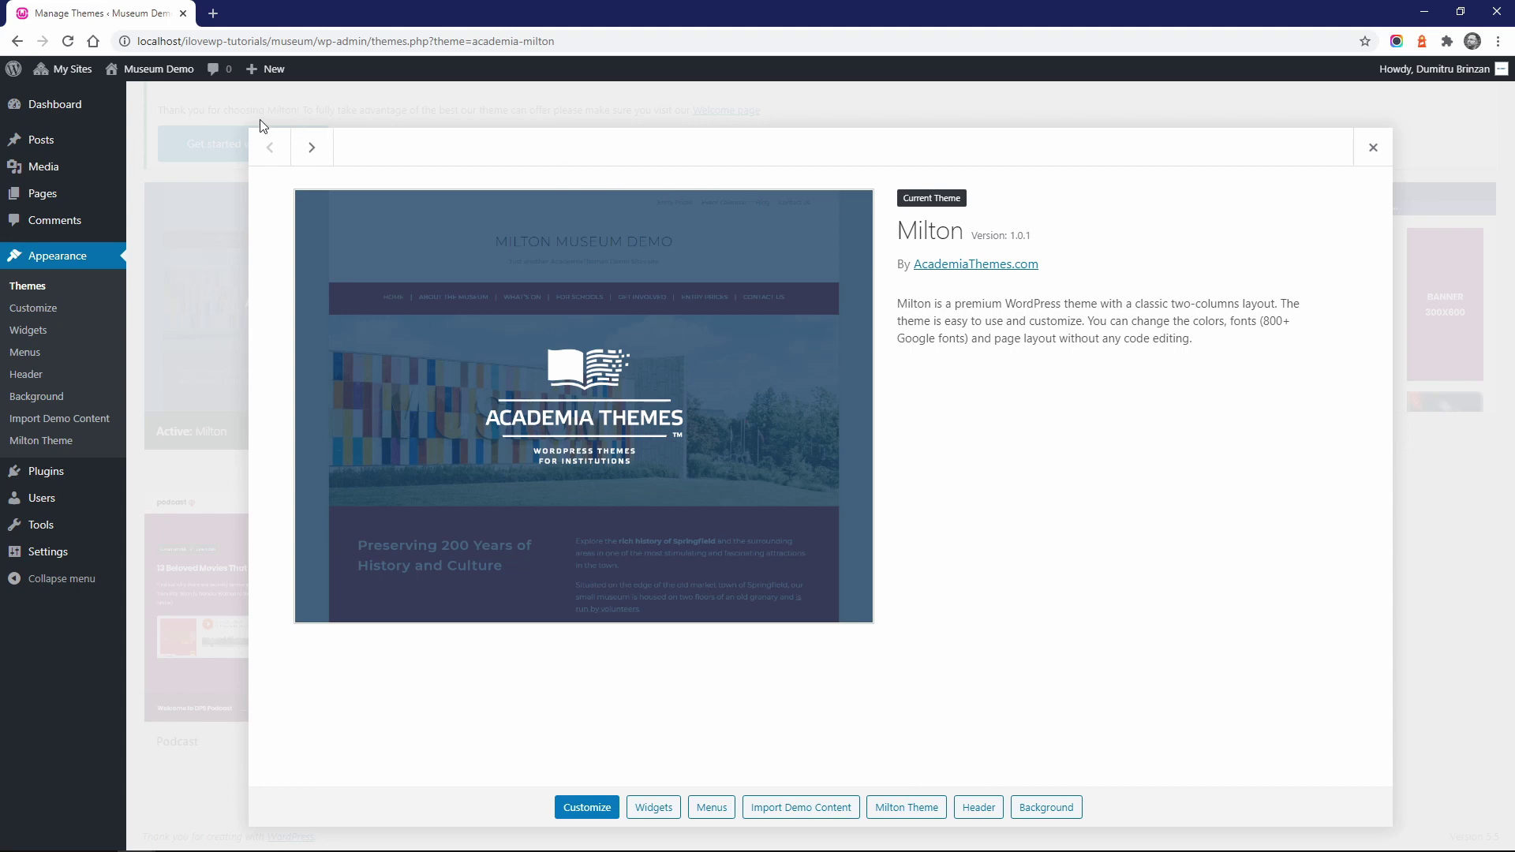
# Open the Museum Demo site's front page and examine its content and main navigation, including the Past Exhibits entry.
pyautogui.click(159, 69)
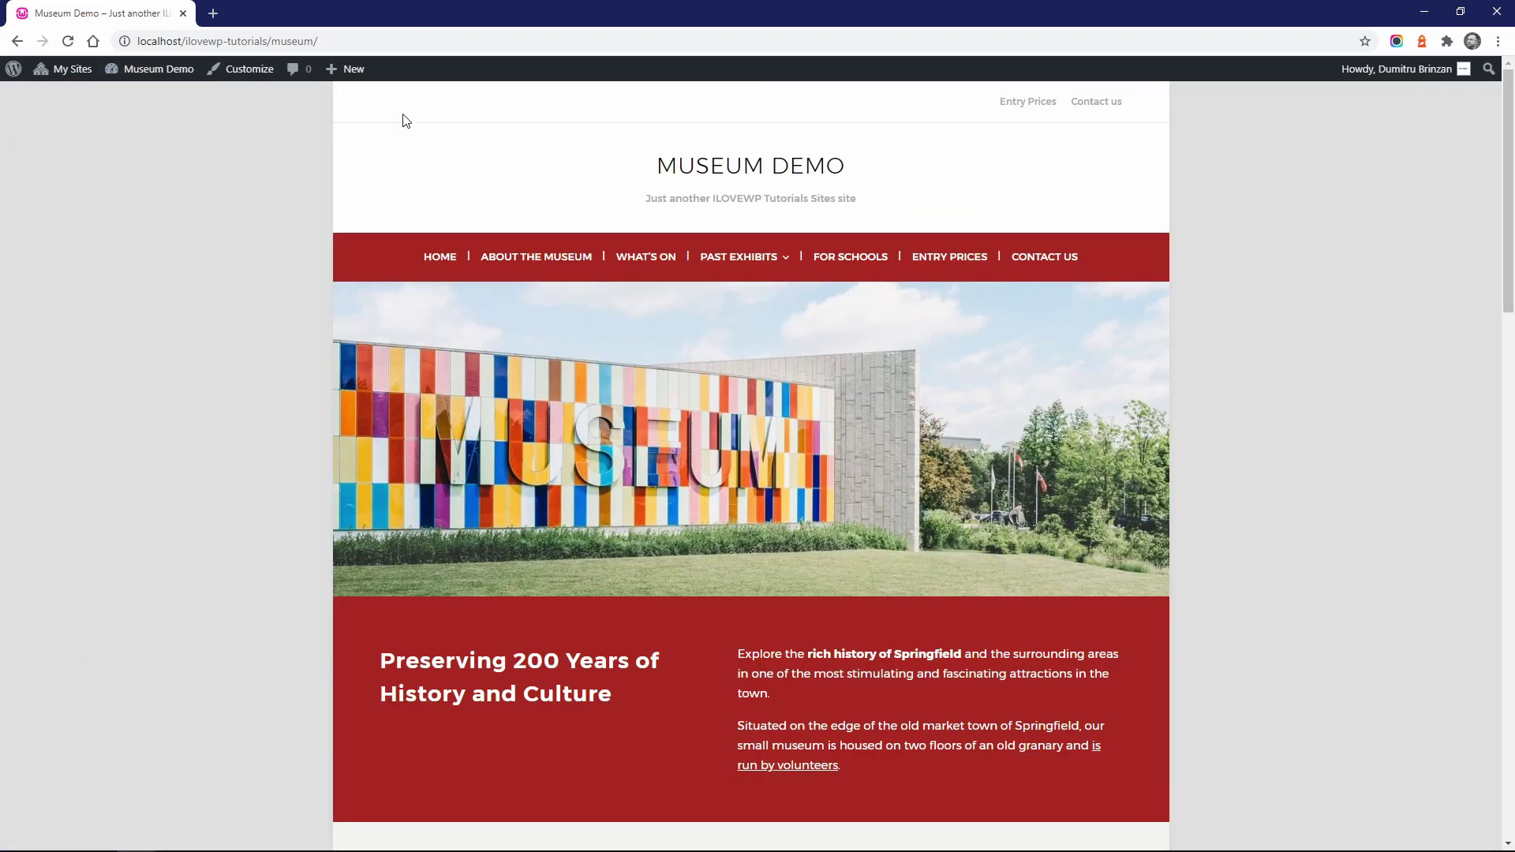
pyautogui.scroll(-17, 316, 246)
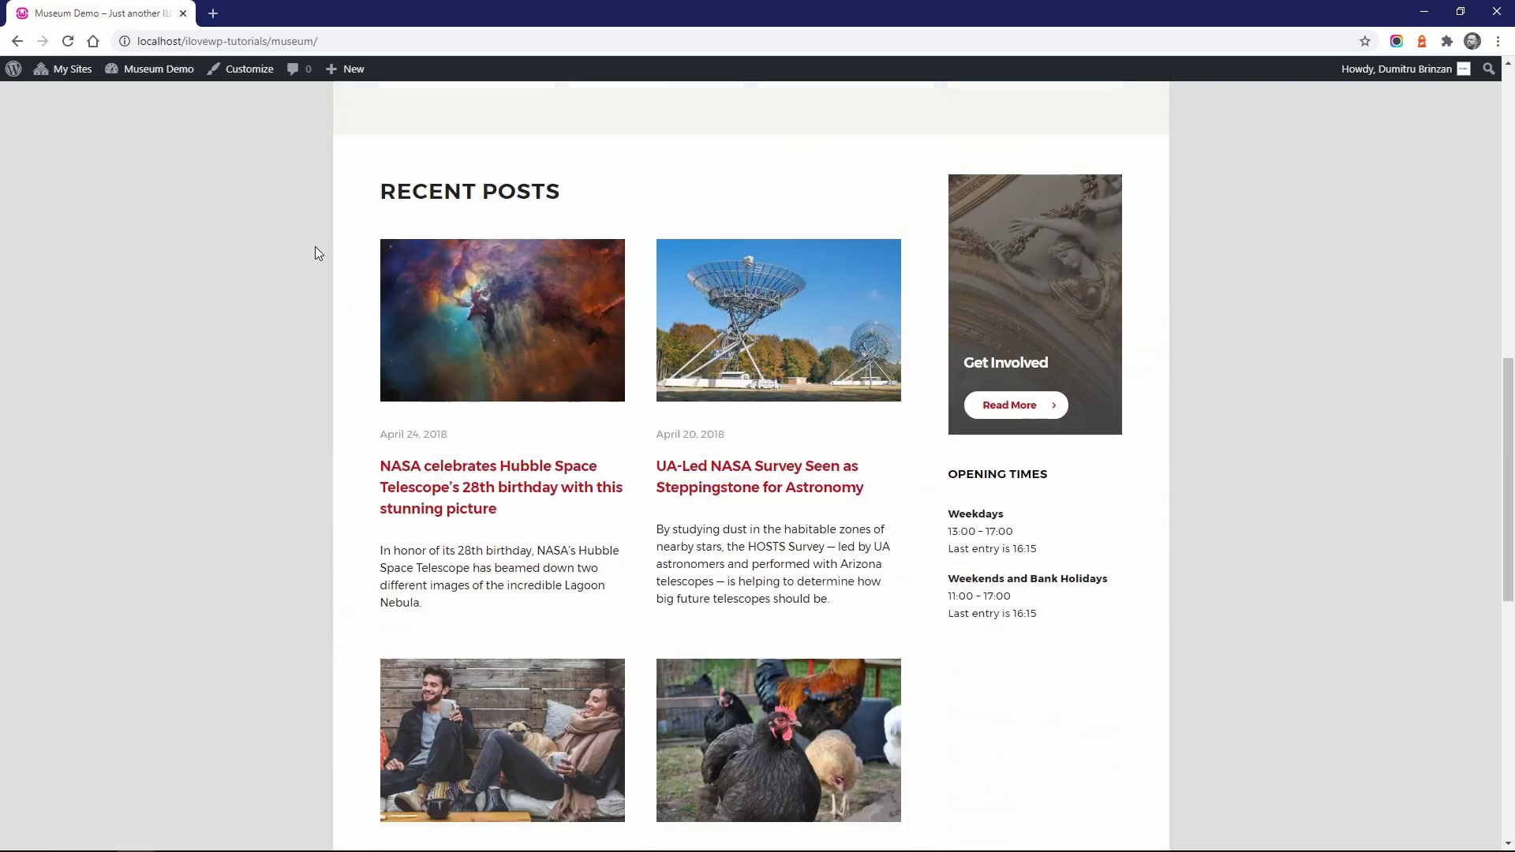
pyautogui.scroll(-4, 314, 246)
pyautogui.scroll(15, 313, 246)
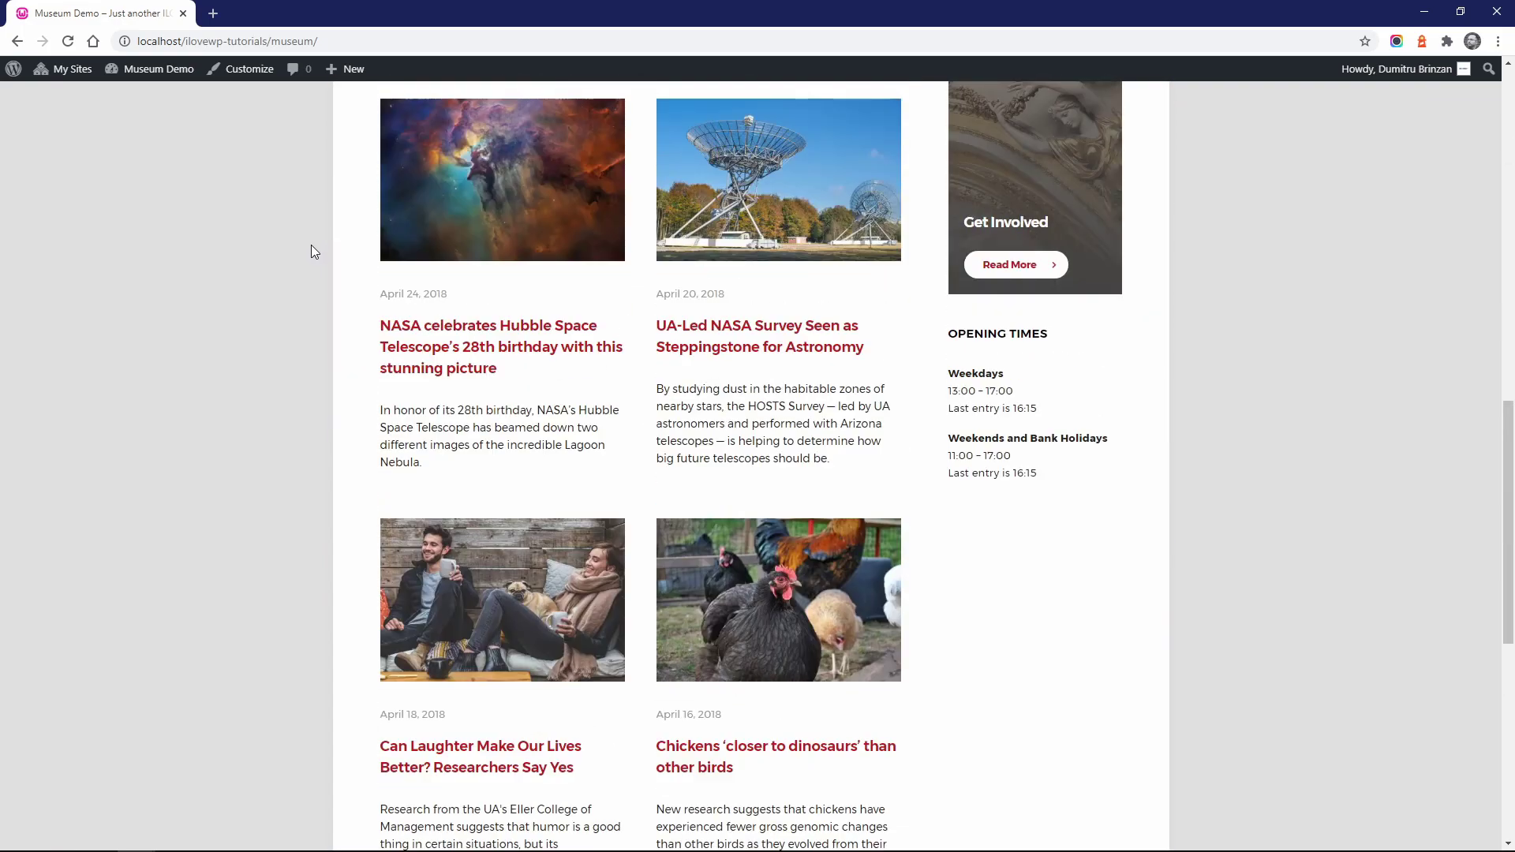
pyautogui.scroll(6, 311, 245)
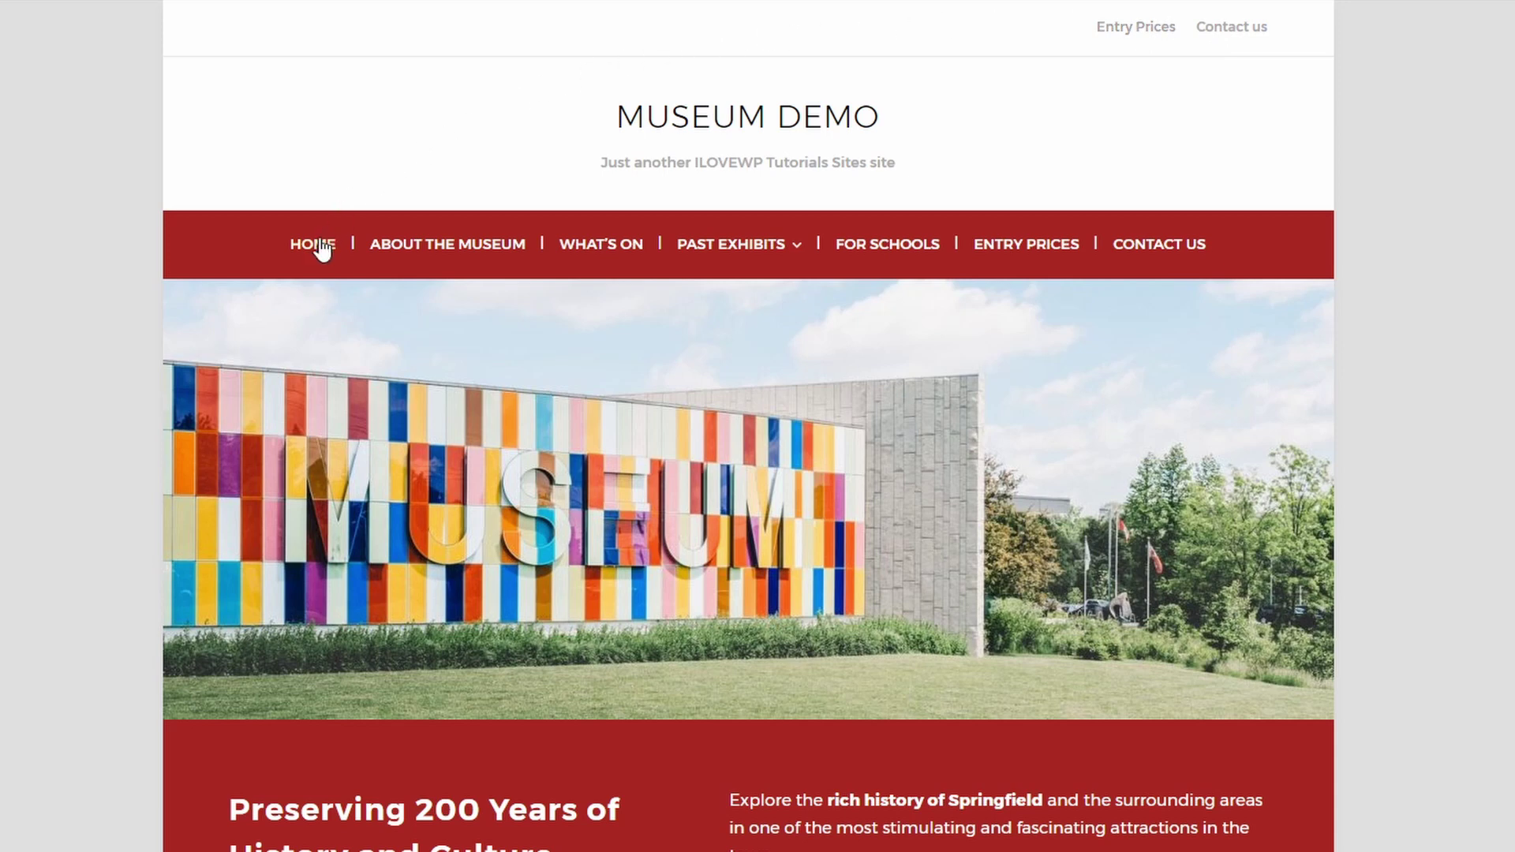
pyautogui.moveTo(724, 248)
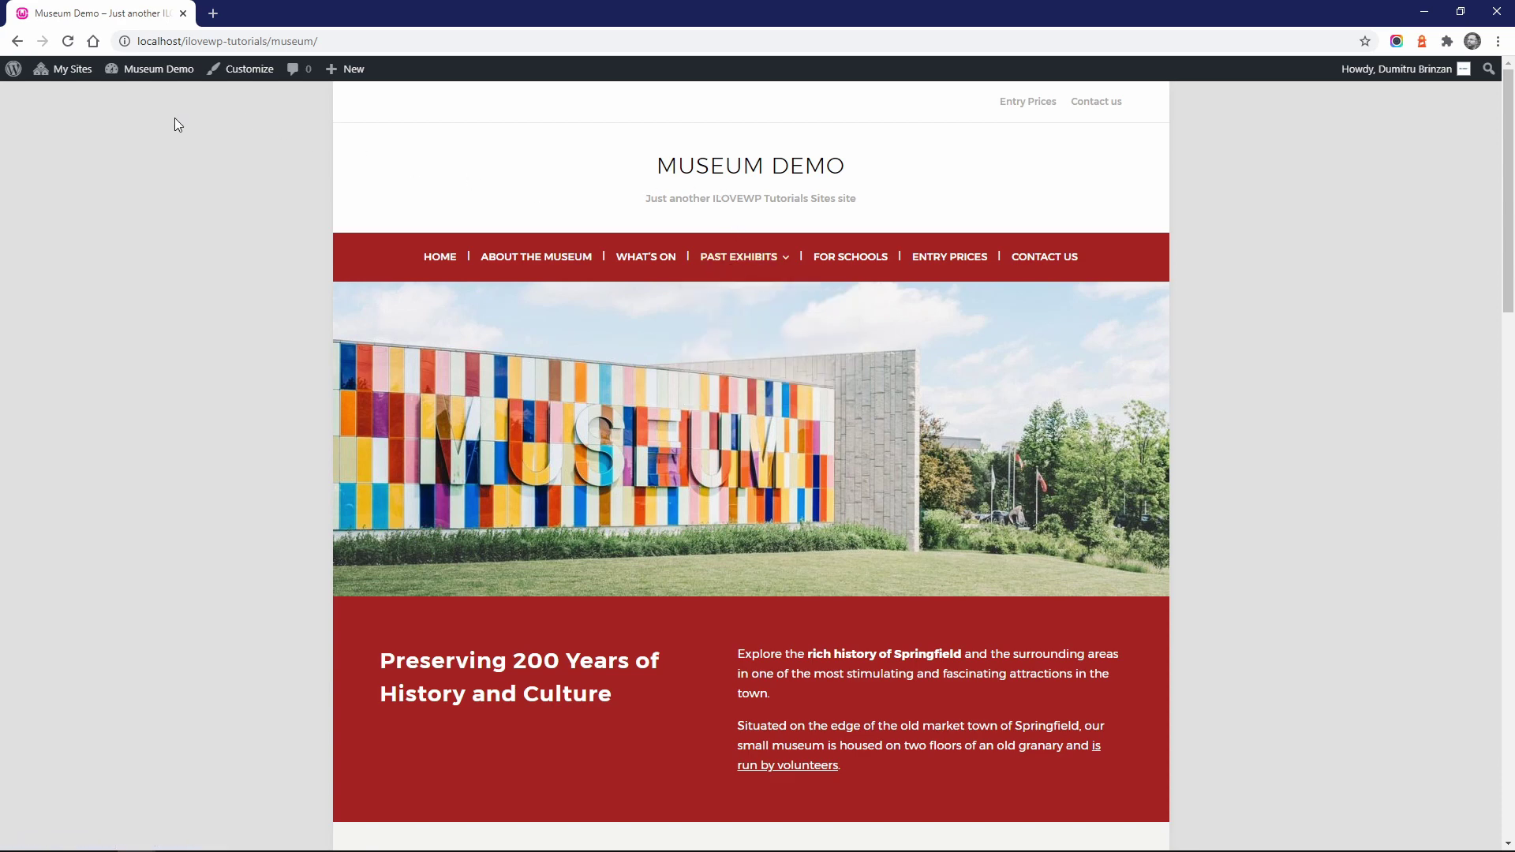
# Go to the site's dashboard and open the Menus management screen.
pyautogui.moveTo(159, 70)
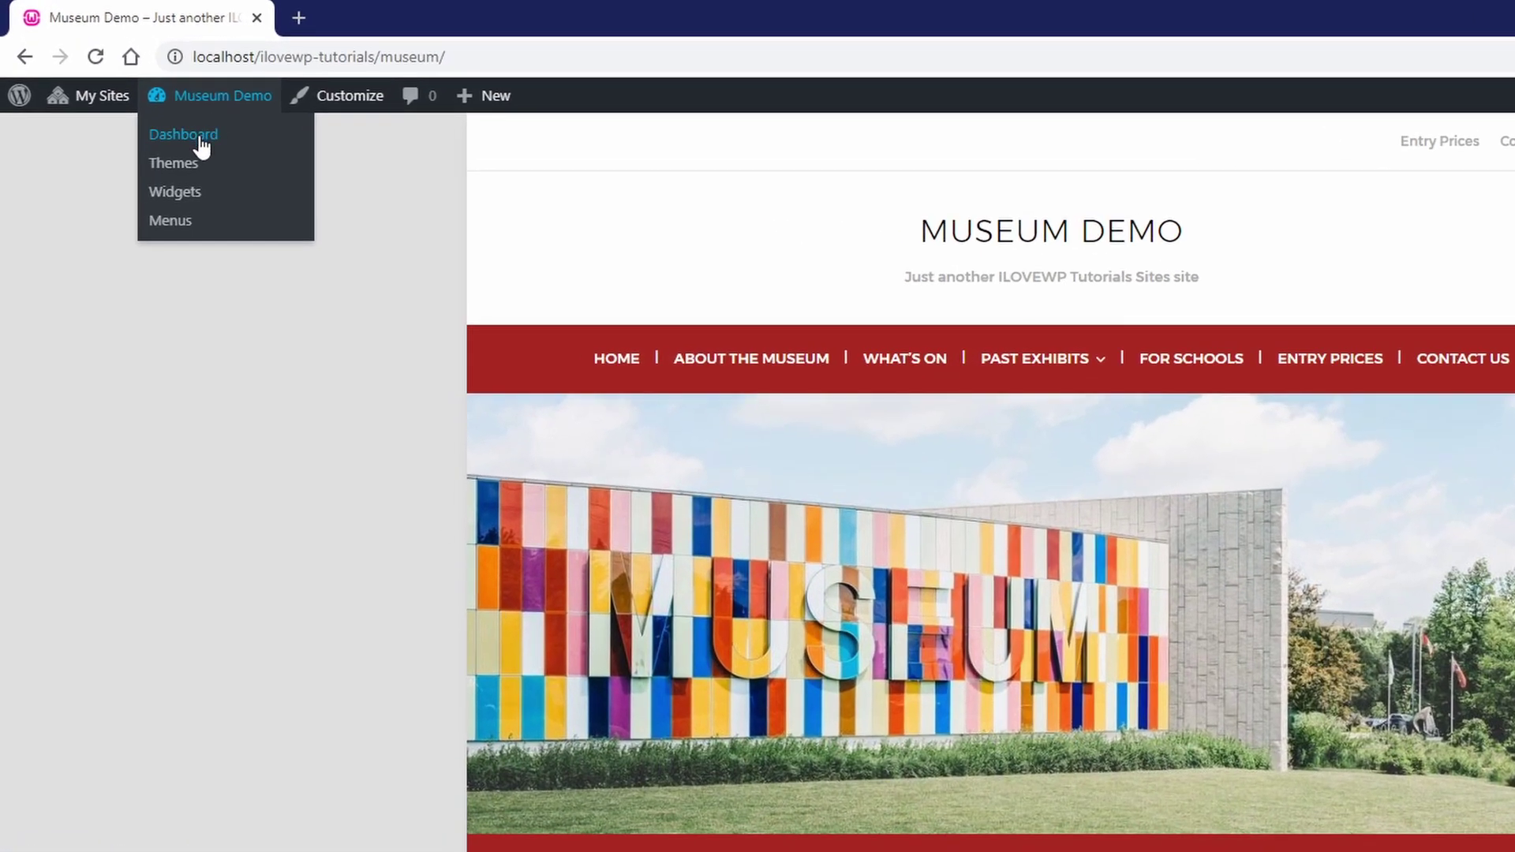
pyautogui.click(201, 140)
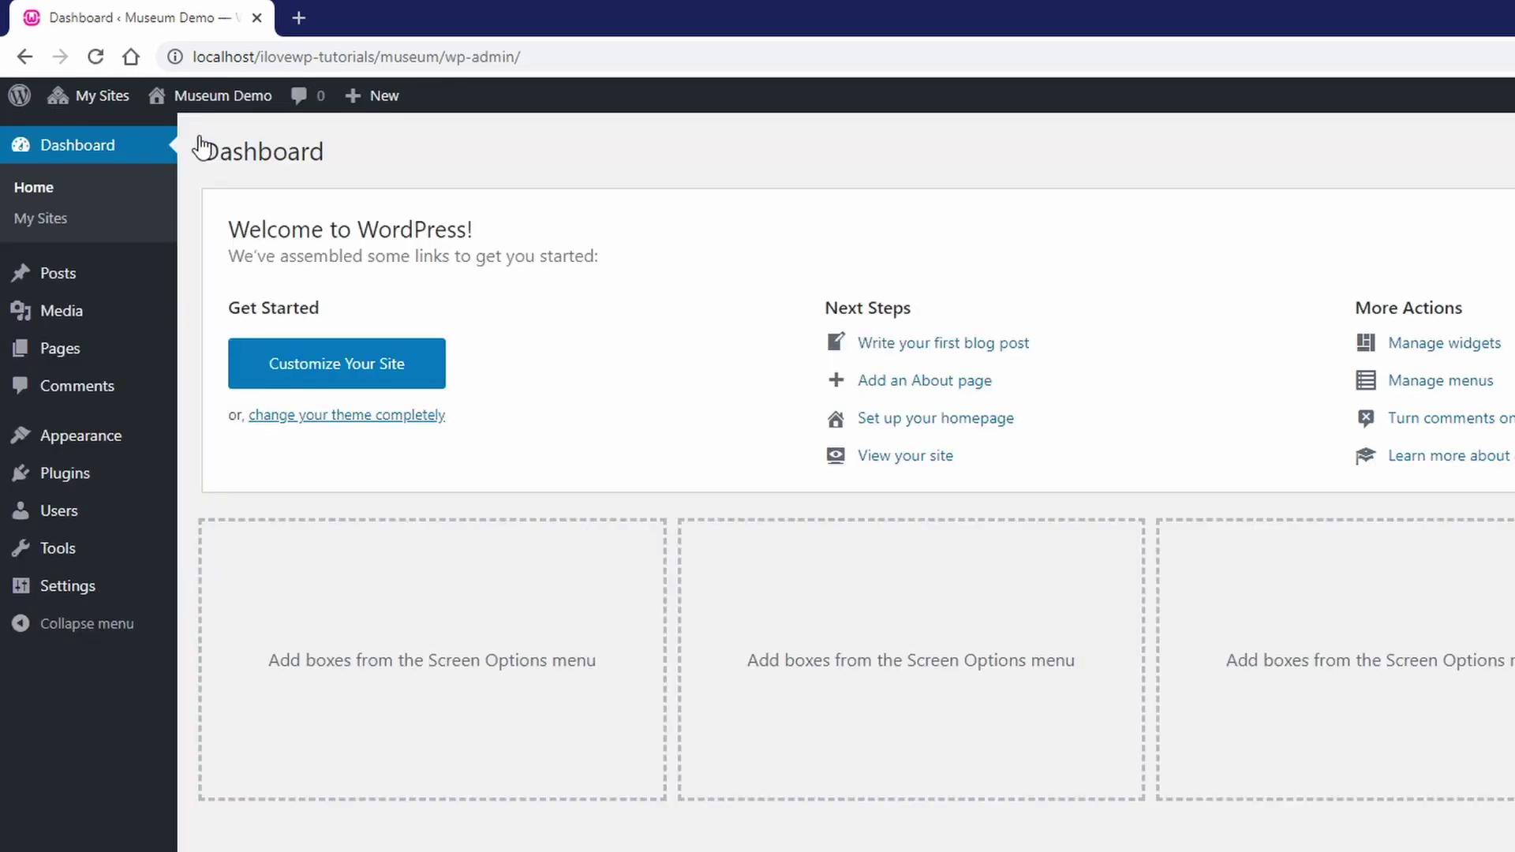
pyautogui.moveTo(113, 448)
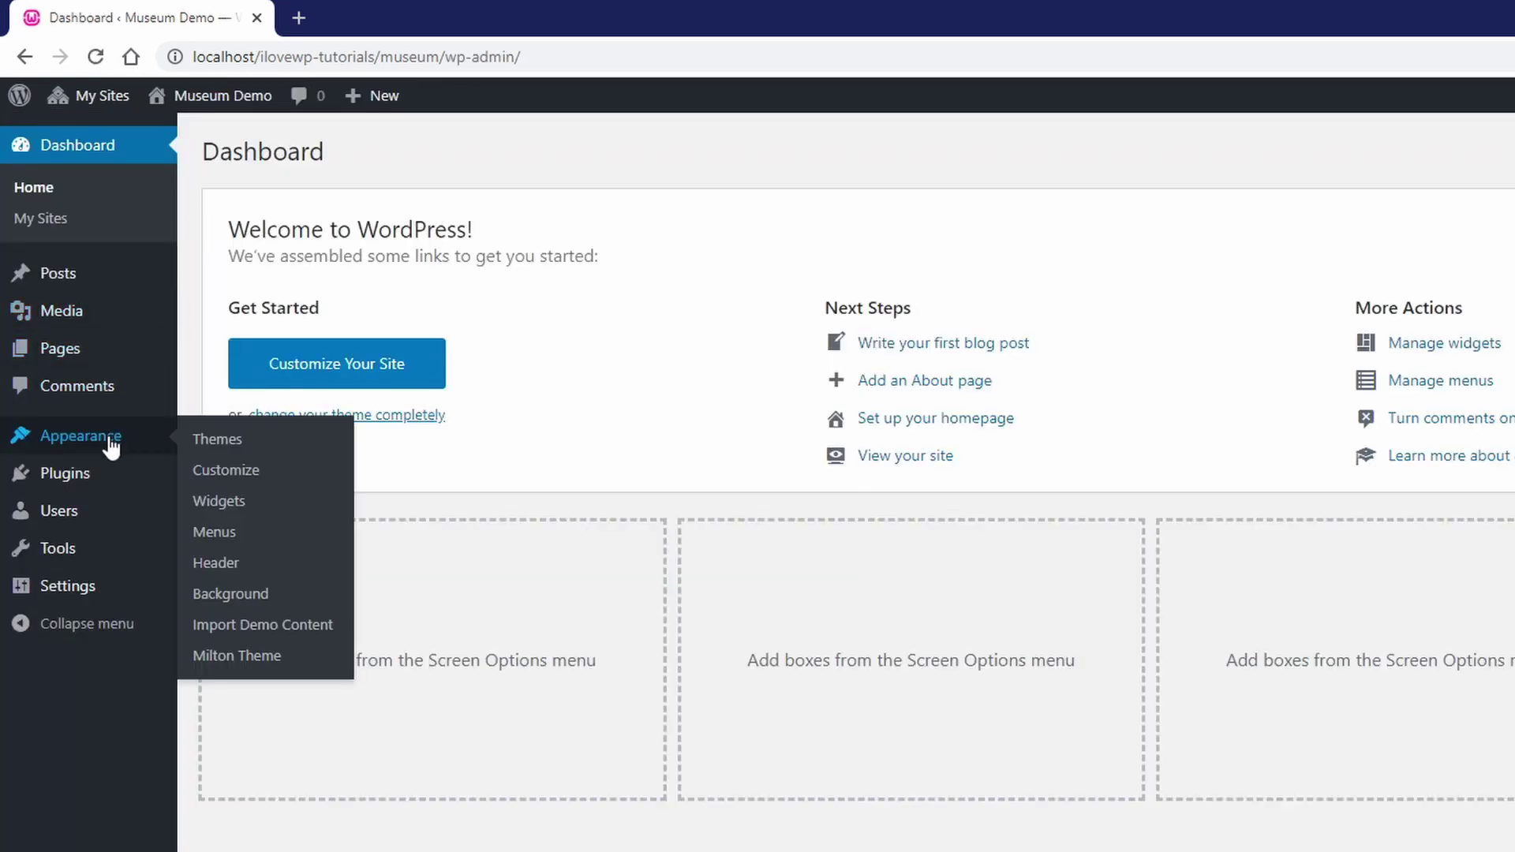
pyautogui.click(228, 539)
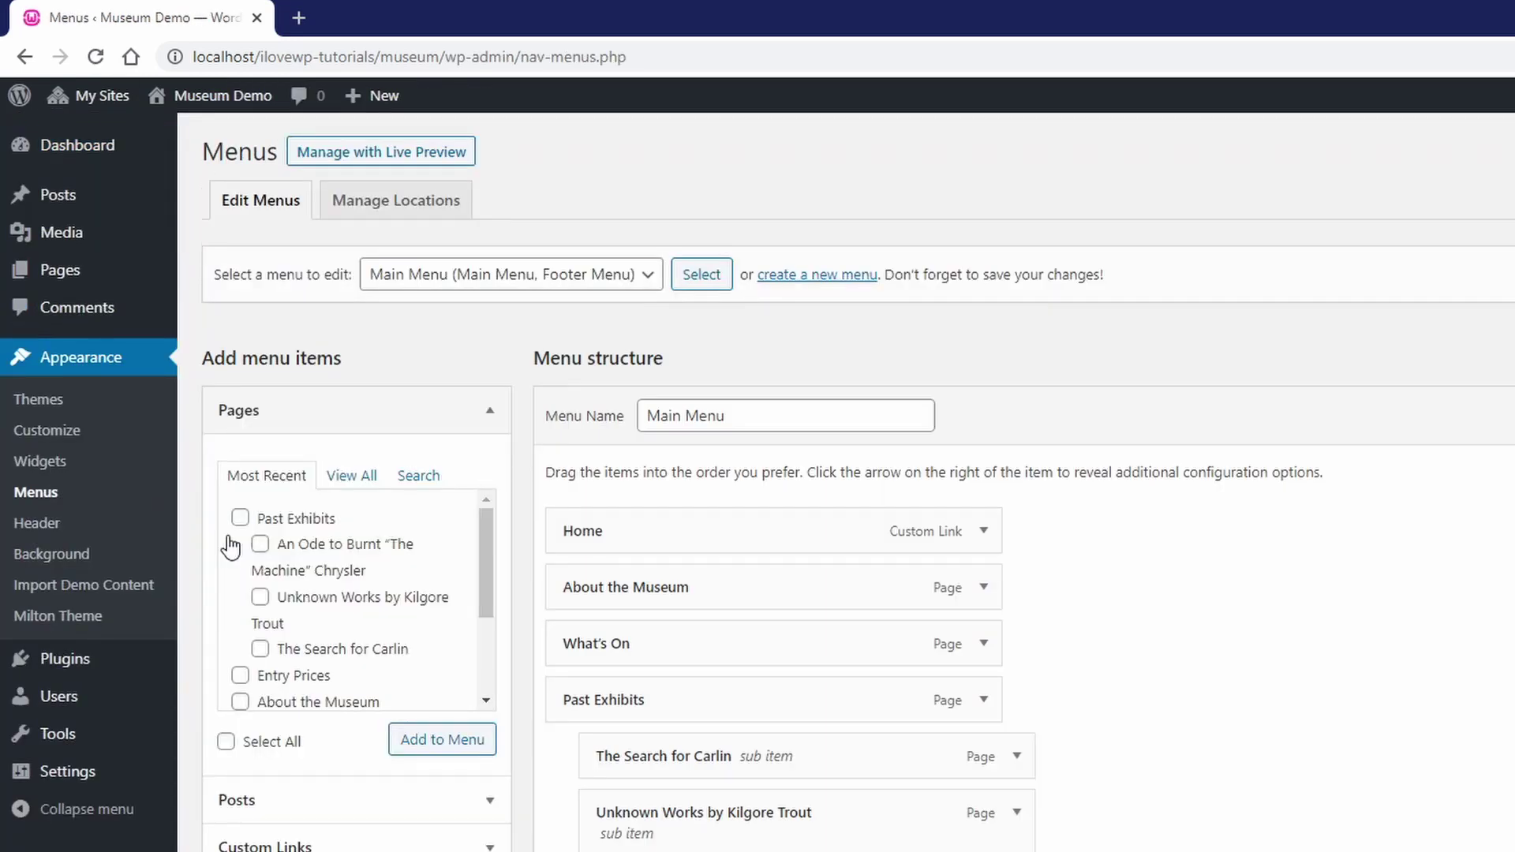
# Create a new menu named "Primary Menu".
pyautogui.click(817, 284)
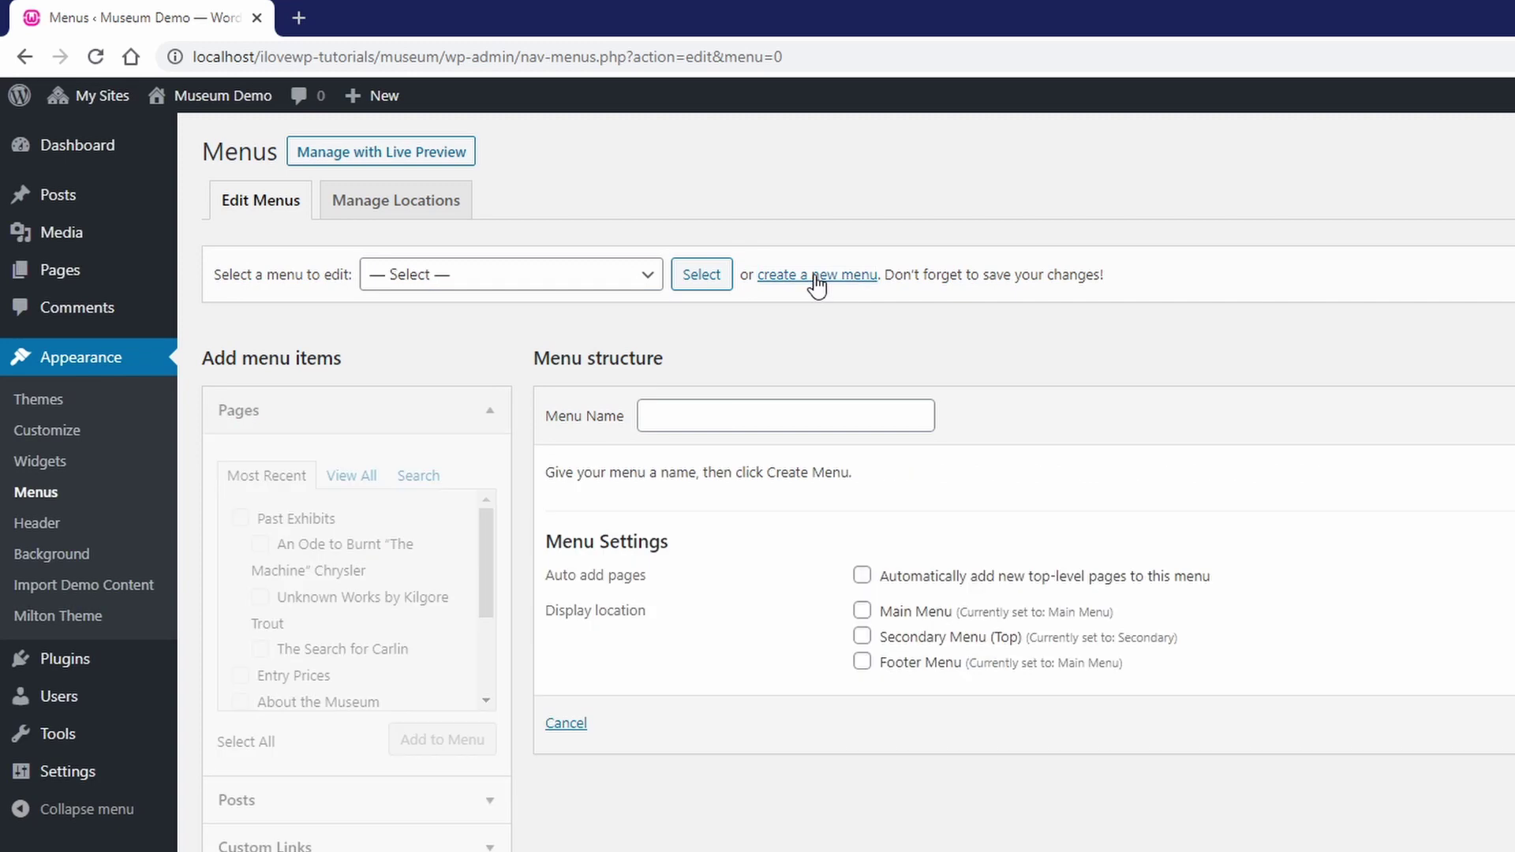
pyautogui.click(709, 410)
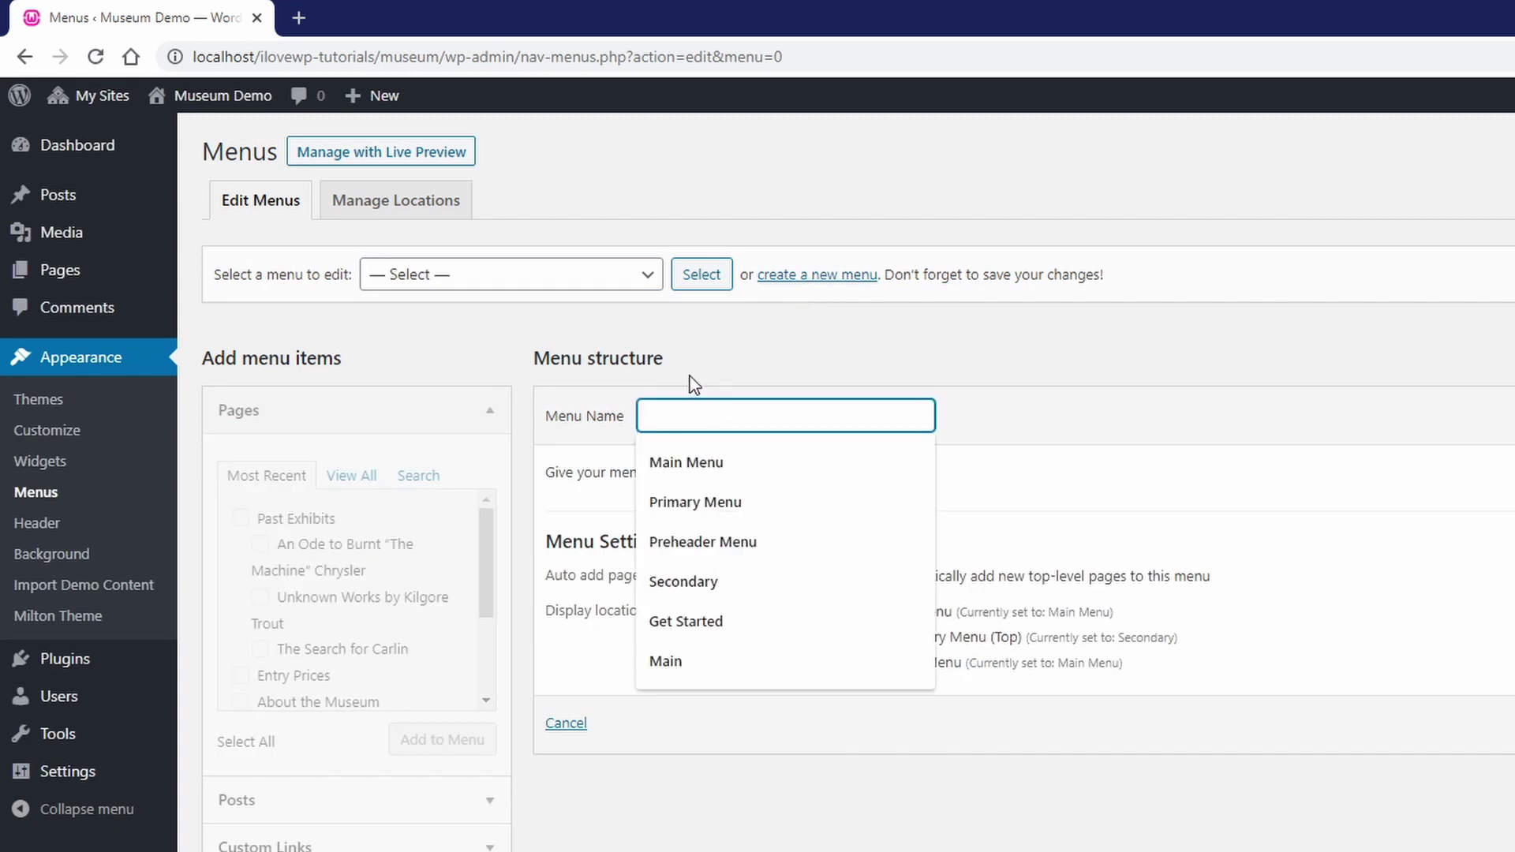
pyautogui.write('Primary M')
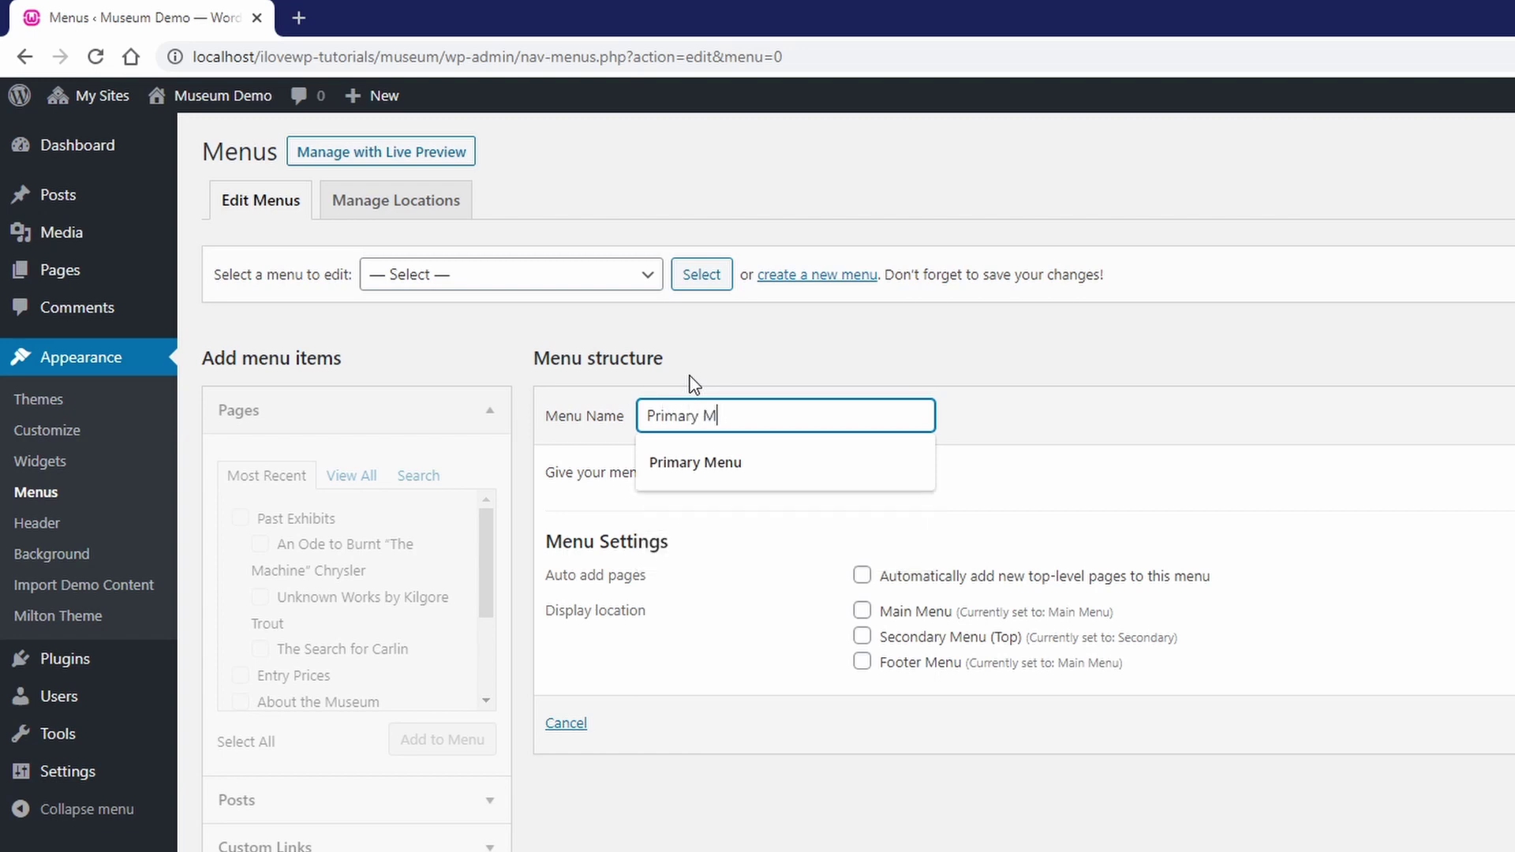
pyautogui.write('enu')
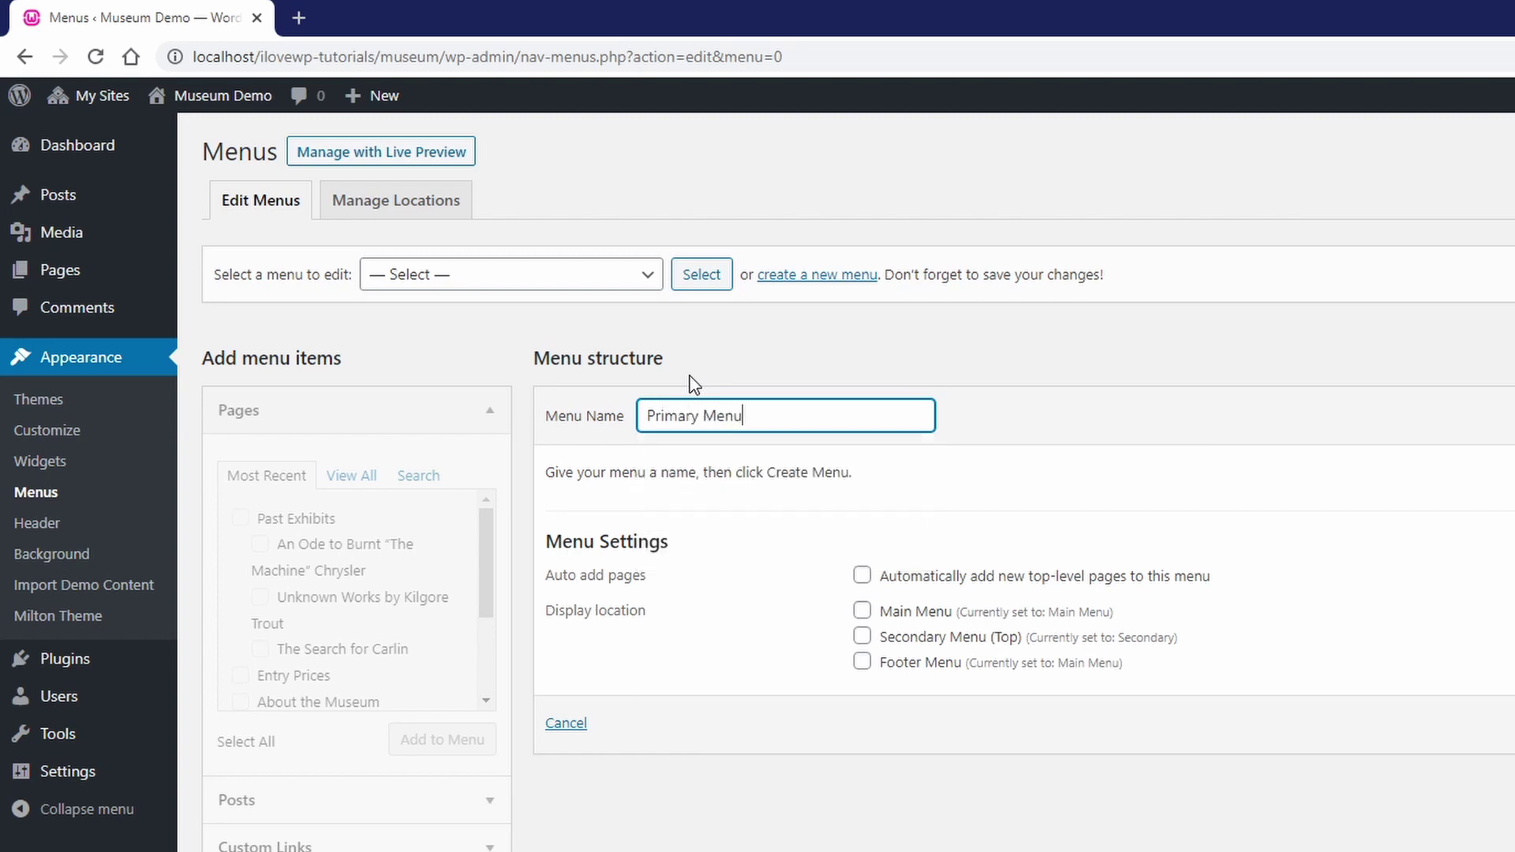
pyautogui.click(796, 361)
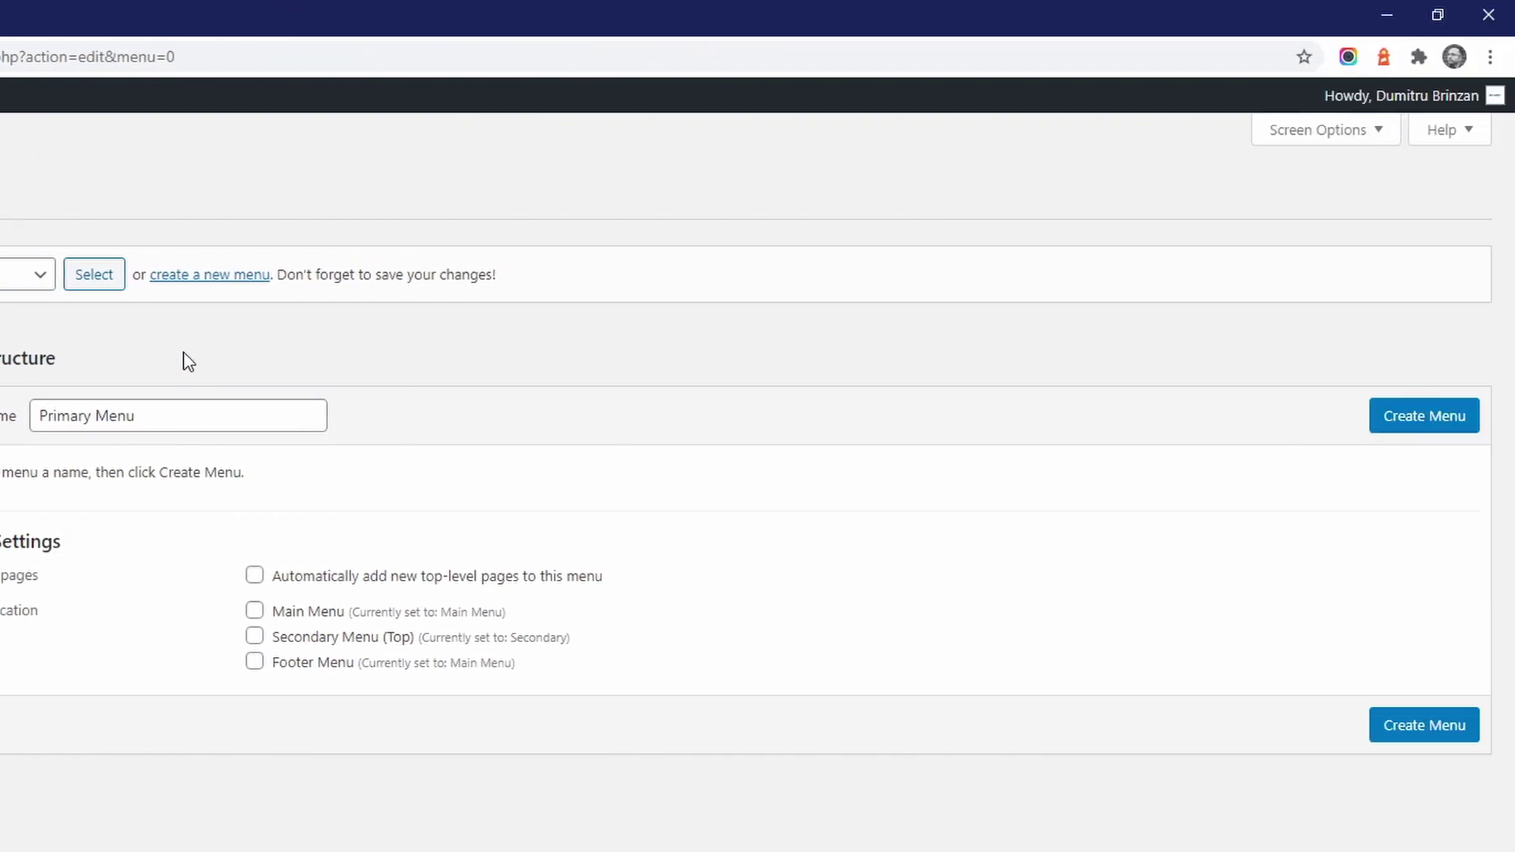
pyautogui.click(1415, 418)
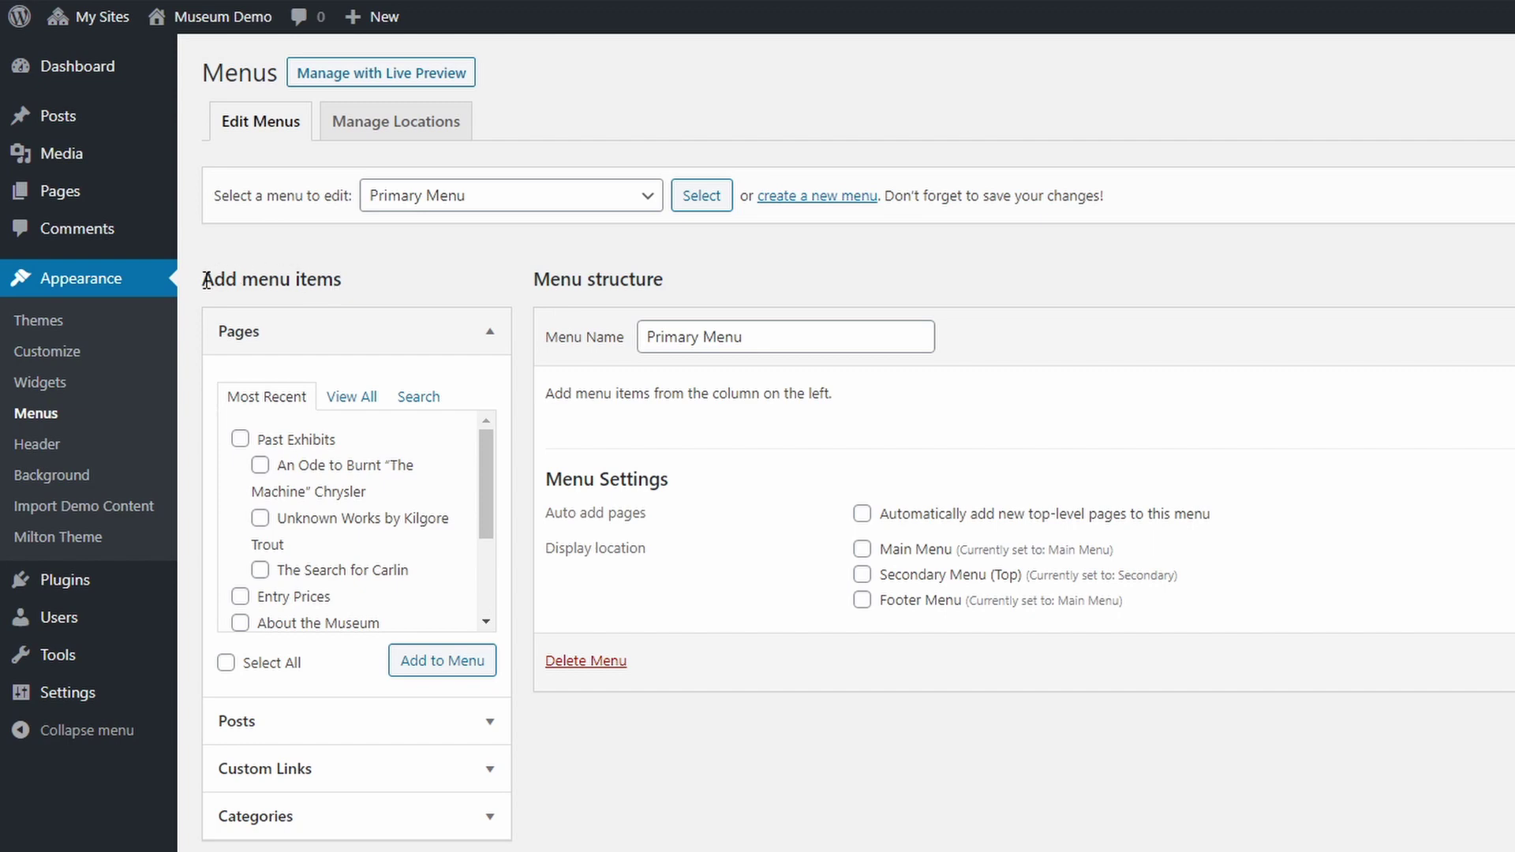
# Examine the kinds of items that can be added to a menu, including Posts, Custom Links and Categories.
pyautogui.moveTo(206, 280); pyautogui.dragTo(352, 292)
pyautogui.click(356, 290)
pyautogui.click(256, 722)
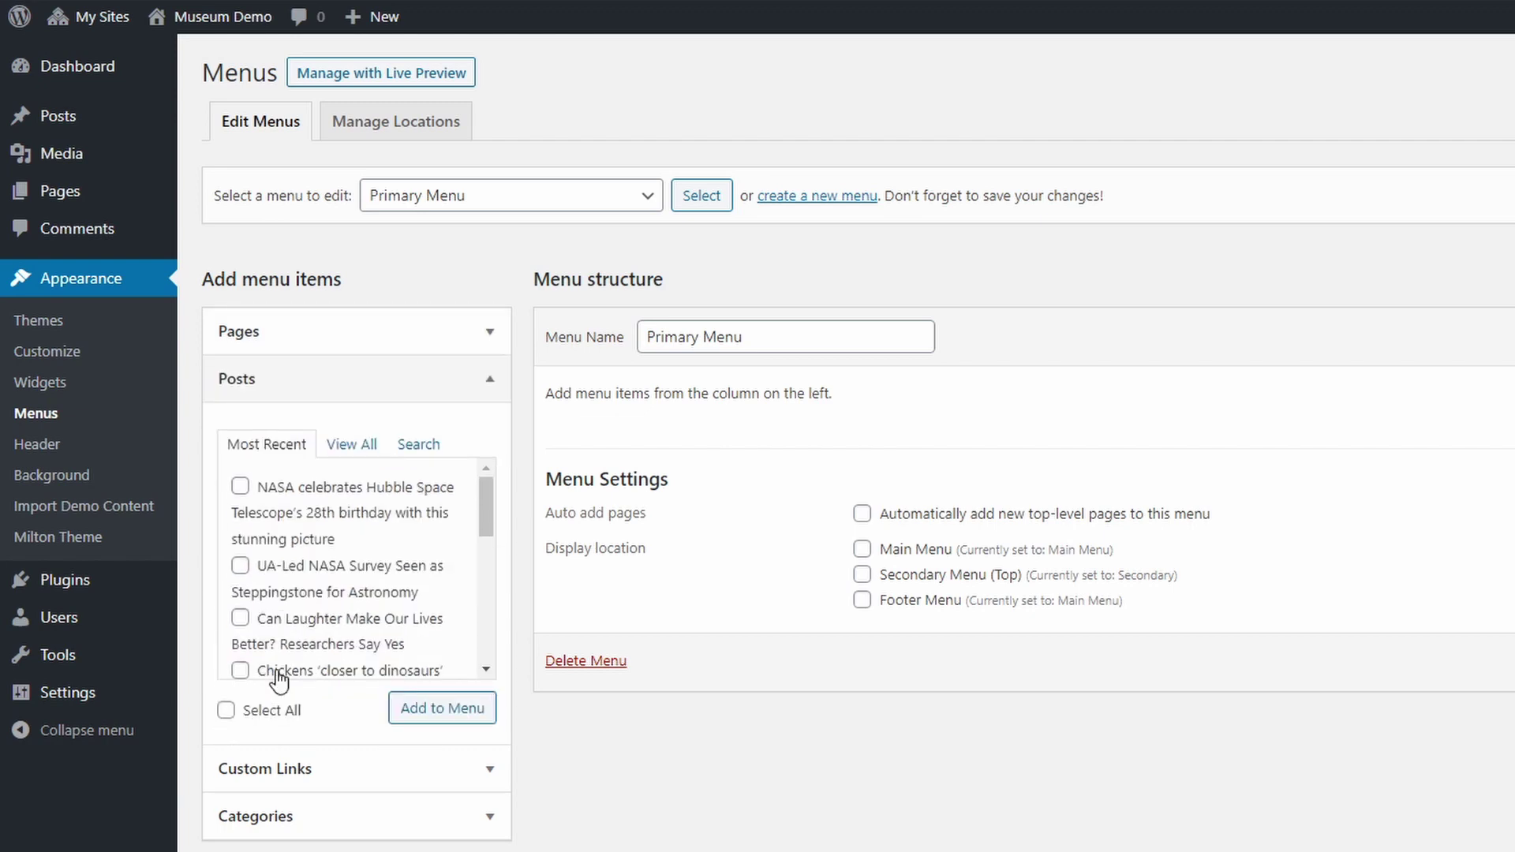
pyautogui.click(268, 772)
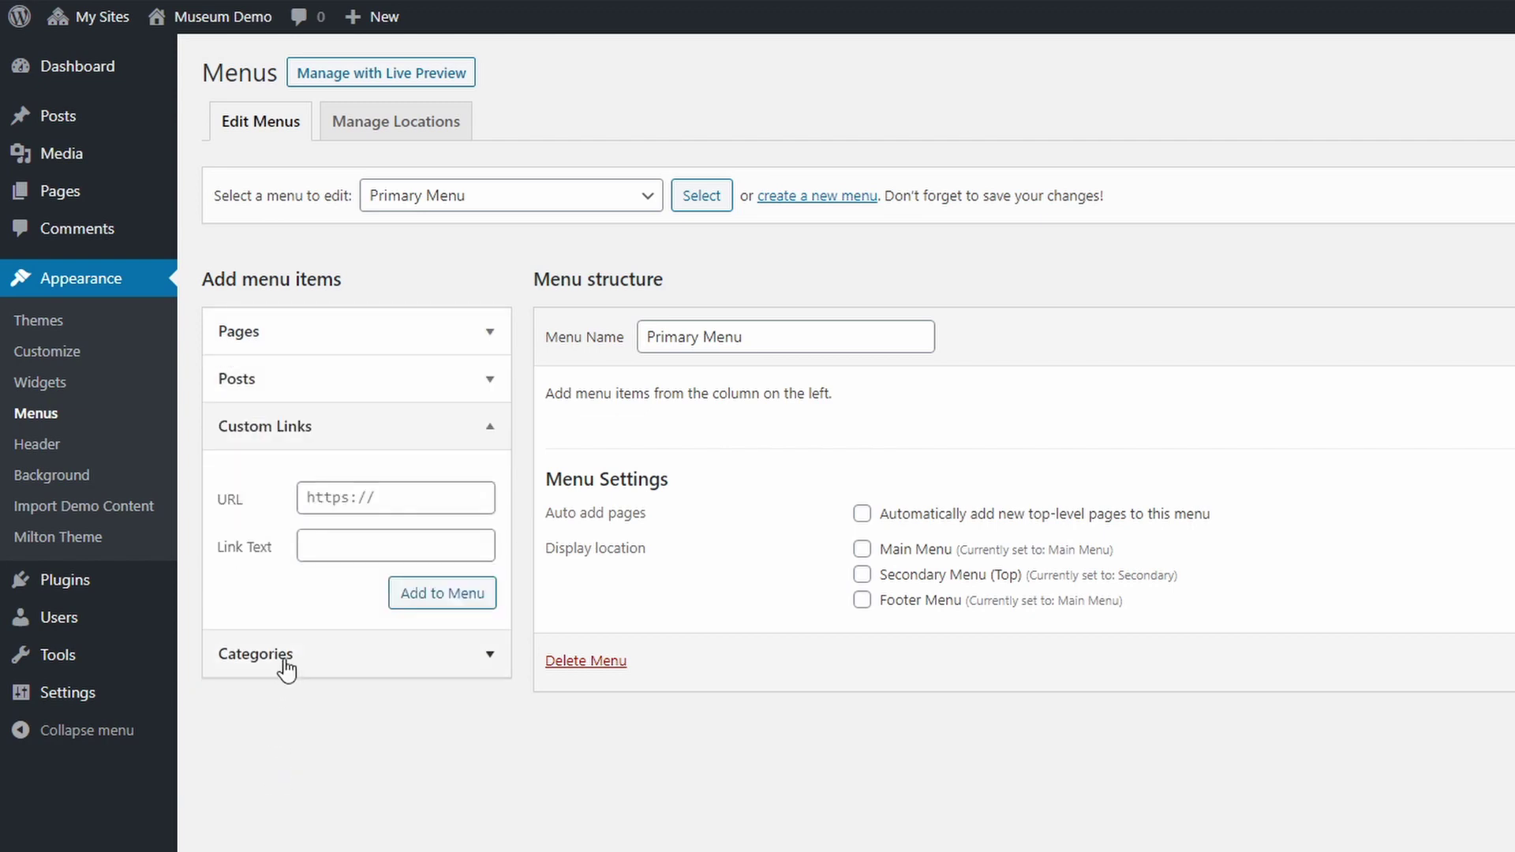
pyautogui.click(286, 663)
pyautogui.click(303, 432)
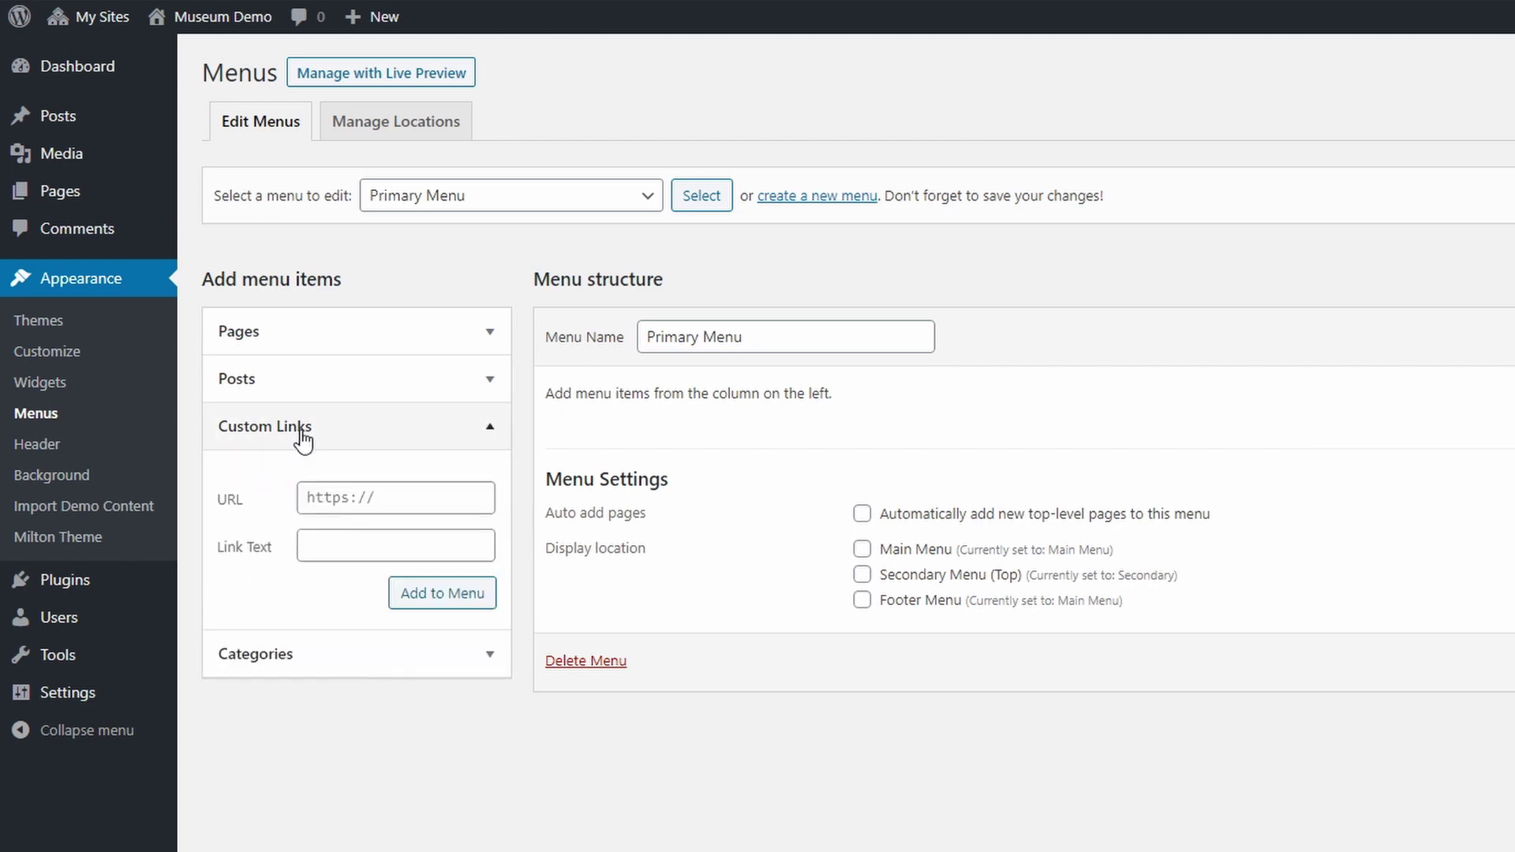
# Add the pages Home, About the Museum, Entry Prices, Event Calendar, For Schools and What's On to the Primary Menu.
pyautogui.click(299, 342)
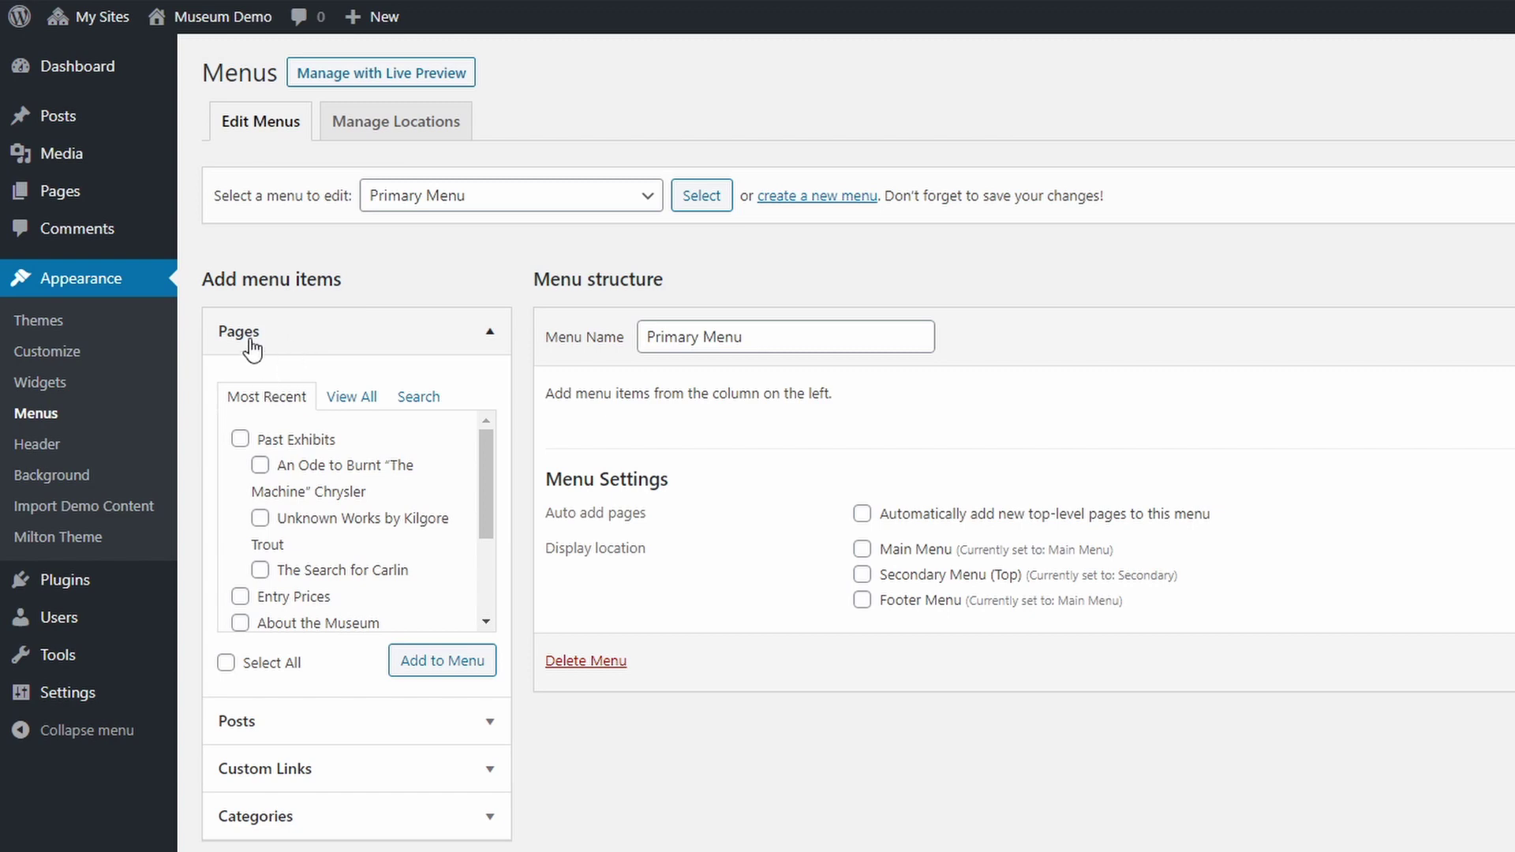
pyautogui.click(352, 400)
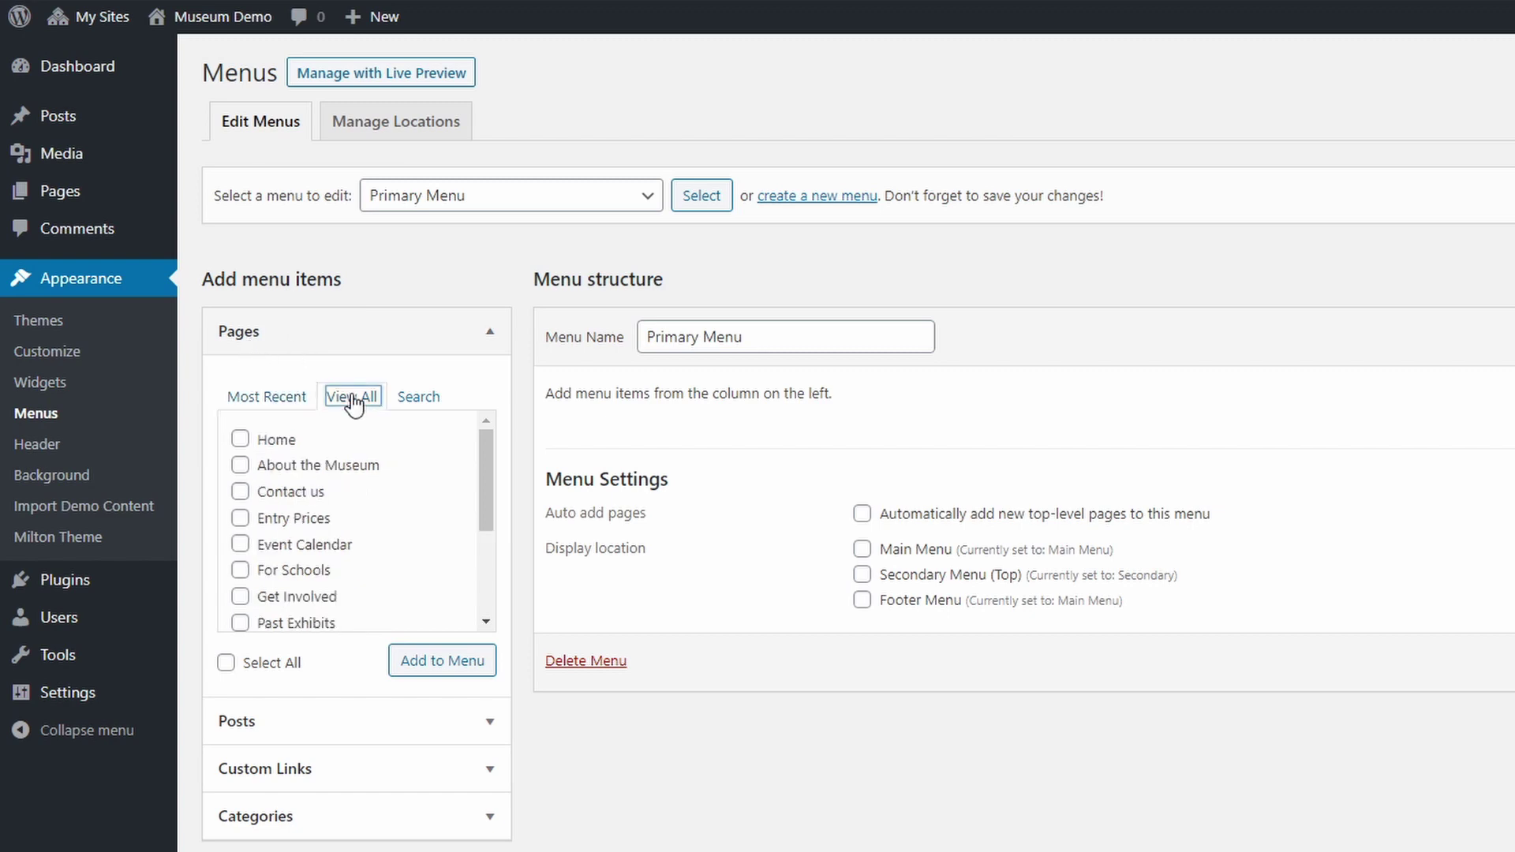
pyautogui.click(242, 441)
pyautogui.click(319, 469)
pyautogui.click(298, 520)
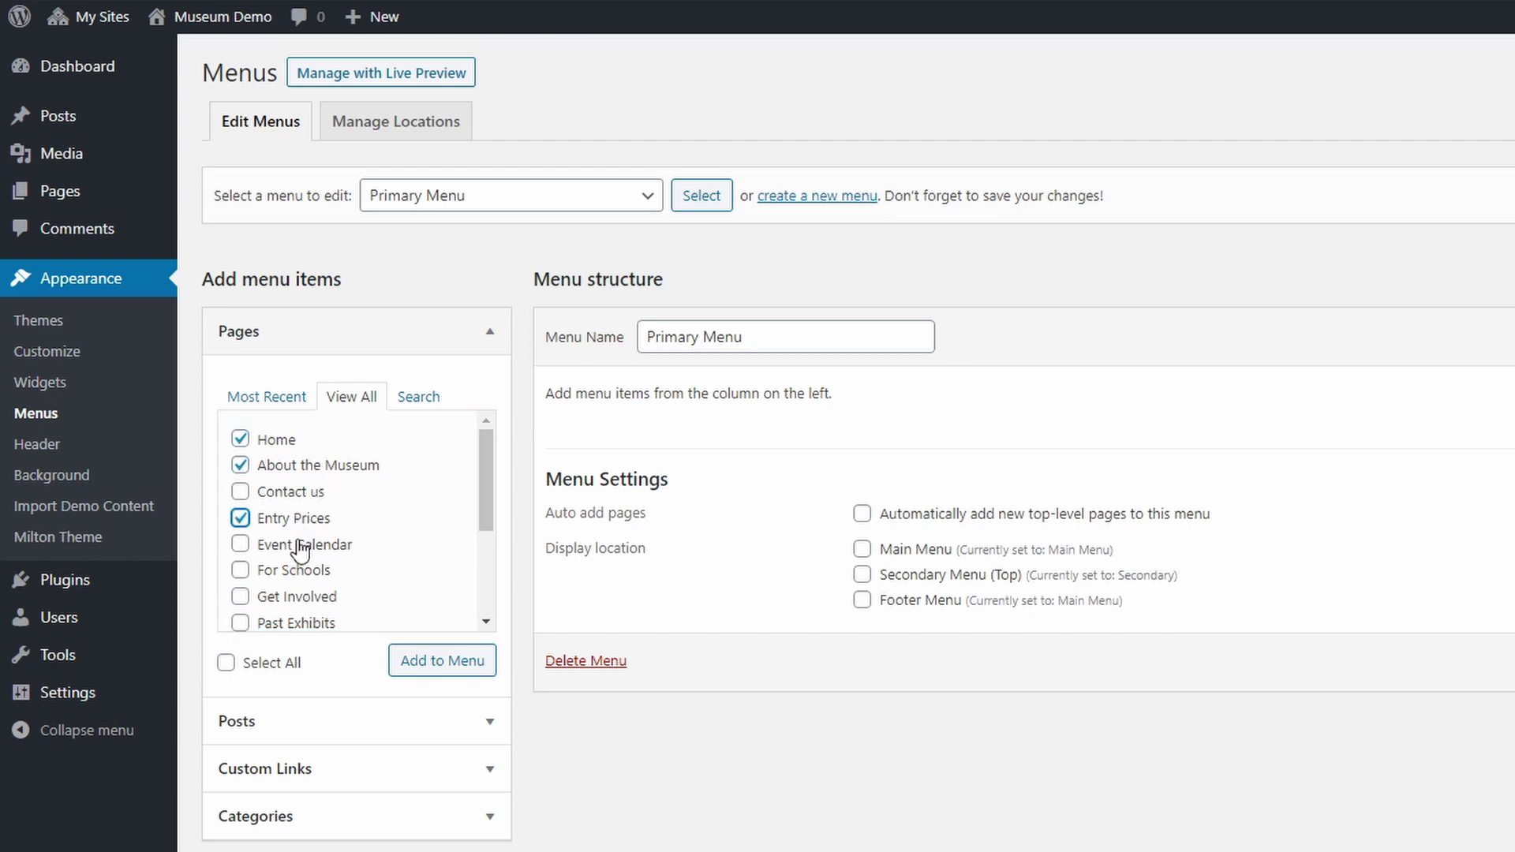
pyautogui.click(304, 545)
pyautogui.click(293, 570)
pyautogui.scroll(-1, 298, 584)
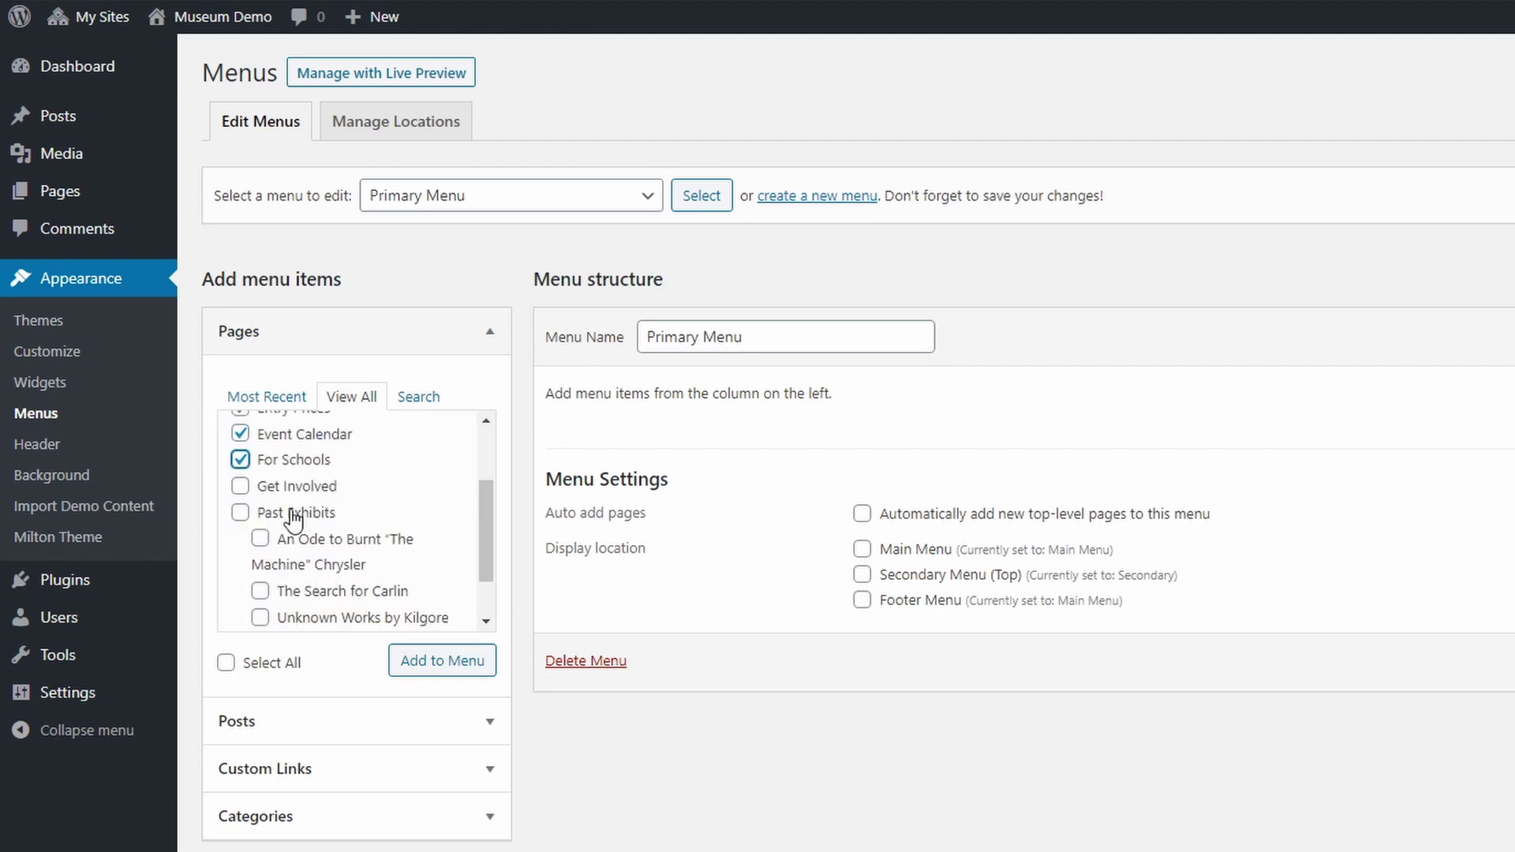
pyautogui.scroll(-2, 292, 584)
pyautogui.click(241, 604)
pyautogui.click(426, 667)
# Assign the Primary Menu to the Main Menu display location and save the menu.
pyautogui.scroll(-2, 676, 521)
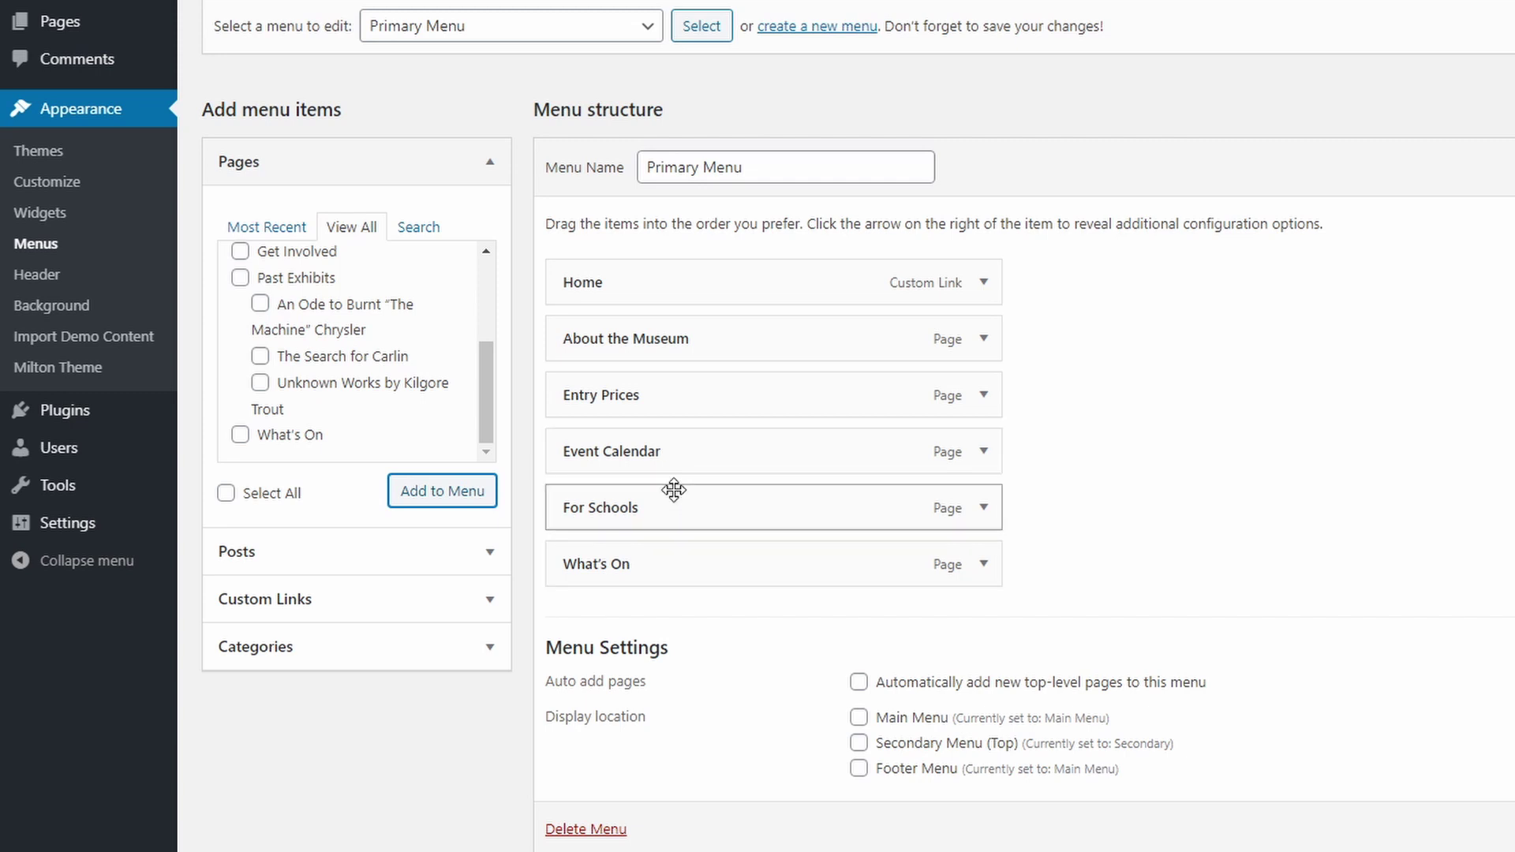
pyautogui.moveTo(669, 393)
pyautogui.mouseDown()
pyautogui.moveTo(667, 329)
pyautogui.moveTo(675, 391)
pyautogui.mouseUp()
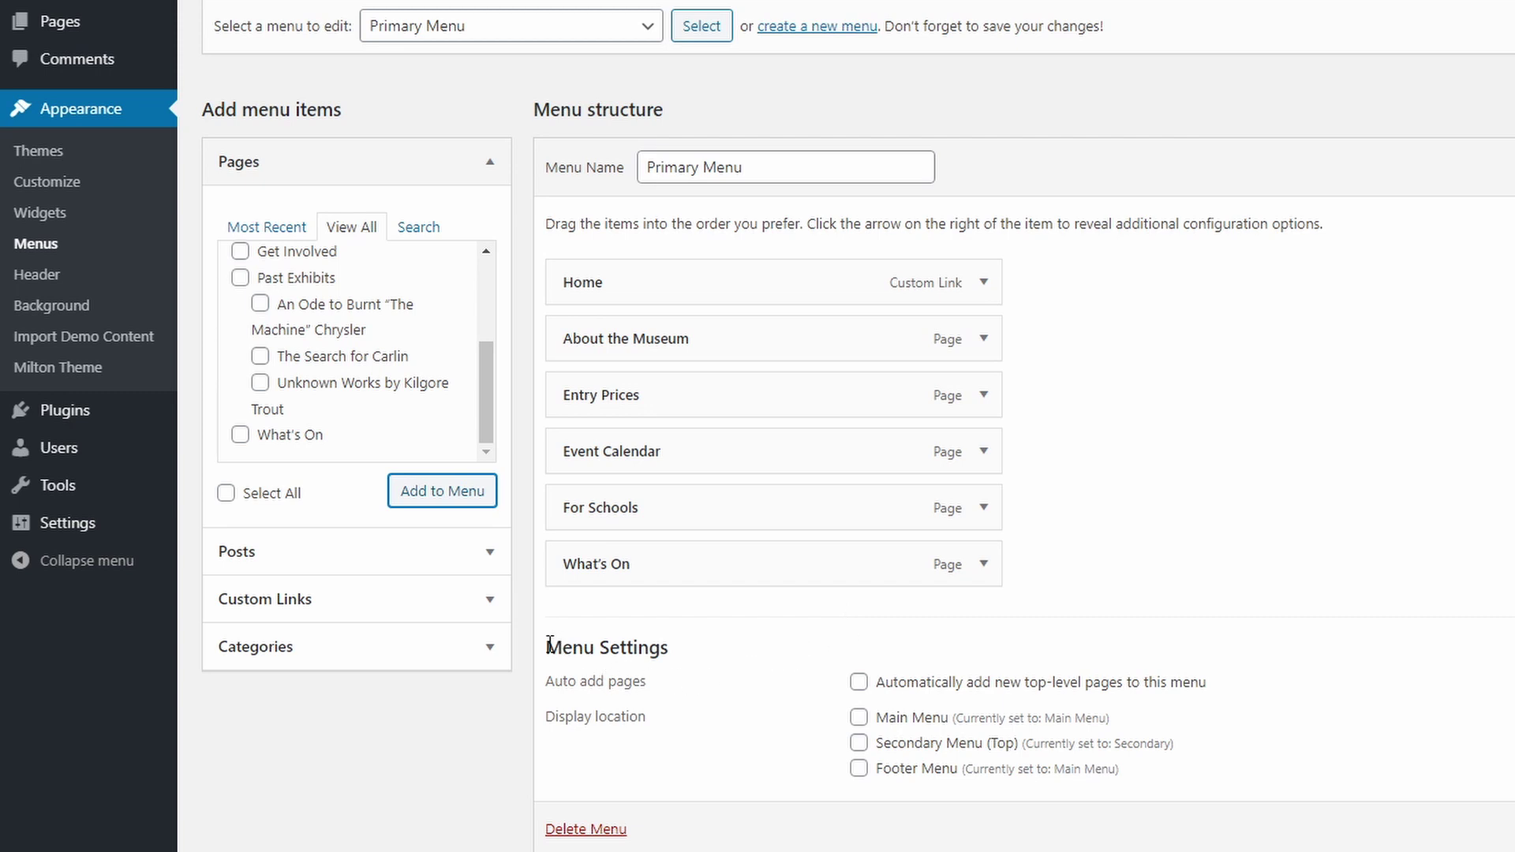
pyautogui.moveTo(550, 643); pyautogui.dragTo(673, 656)
pyautogui.click(672, 651)
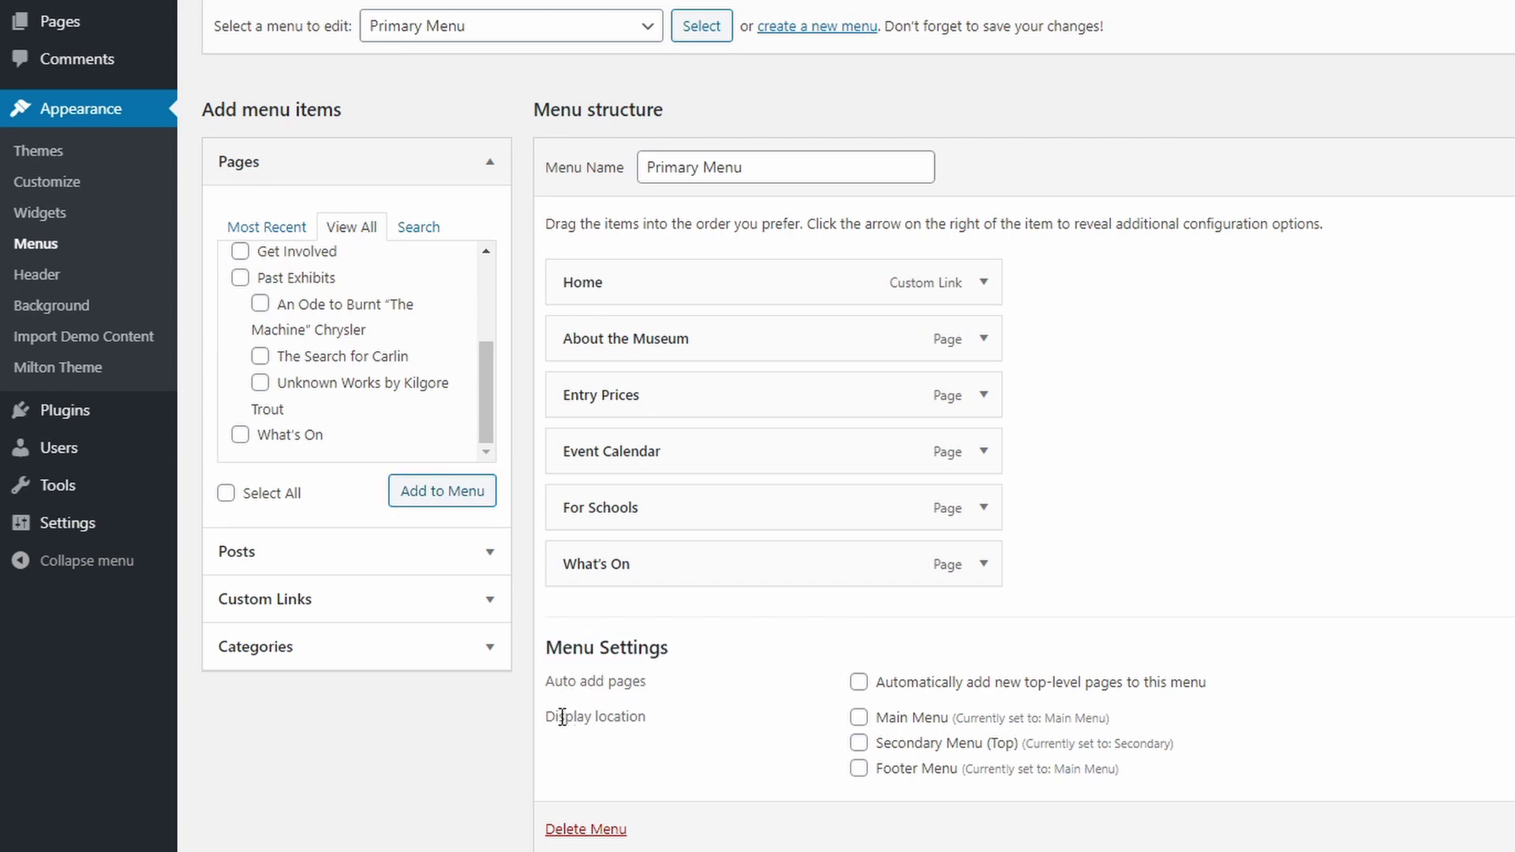
pyautogui.moveTo(550, 716); pyautogui.dragTo(659, 723)
pyautogui.click(659, 724)
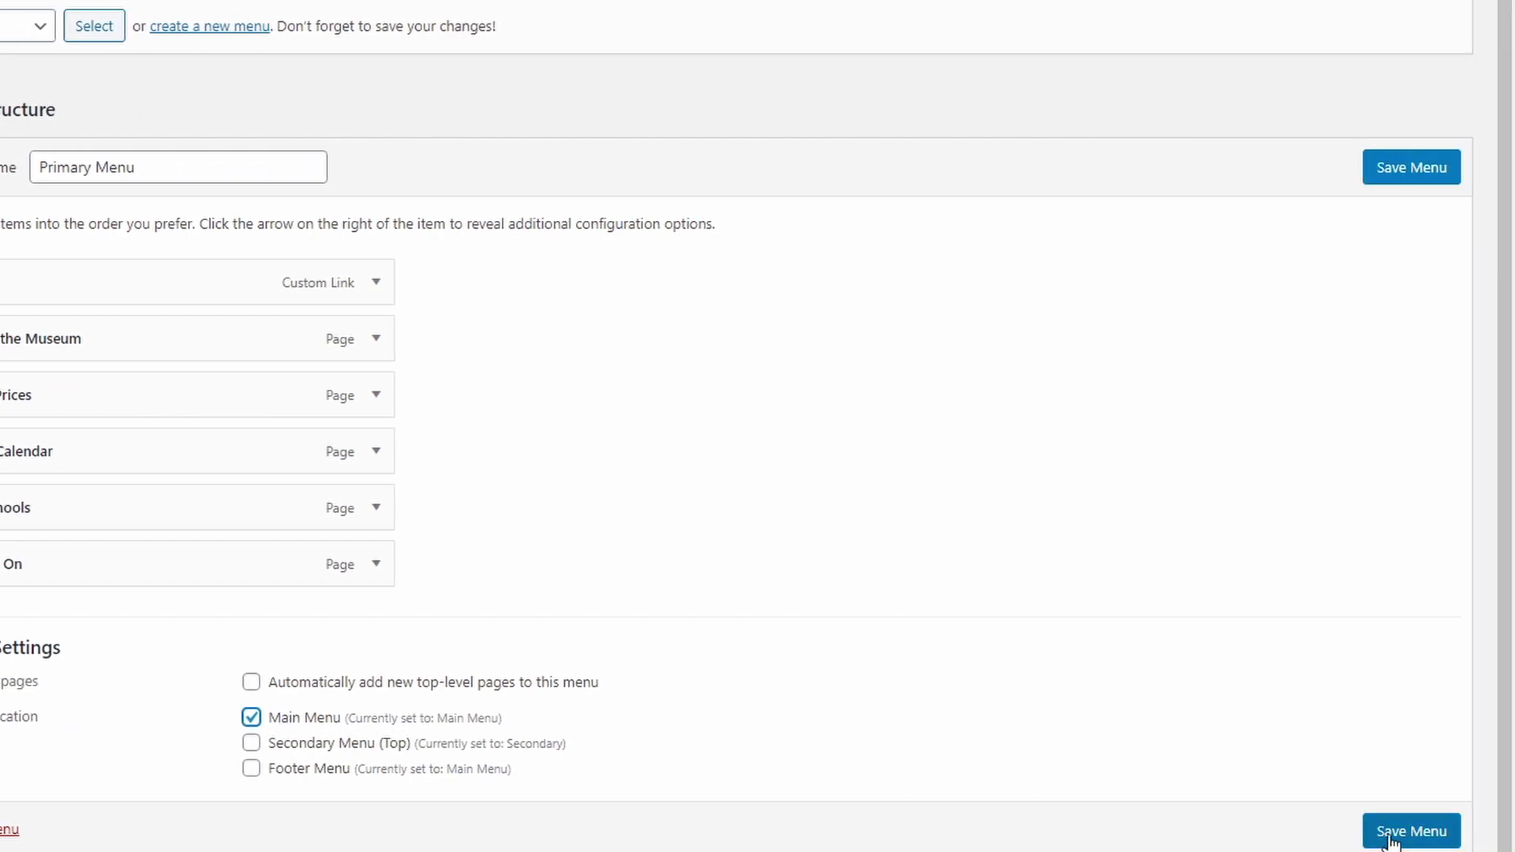
pyautogui.click(1397, 835)
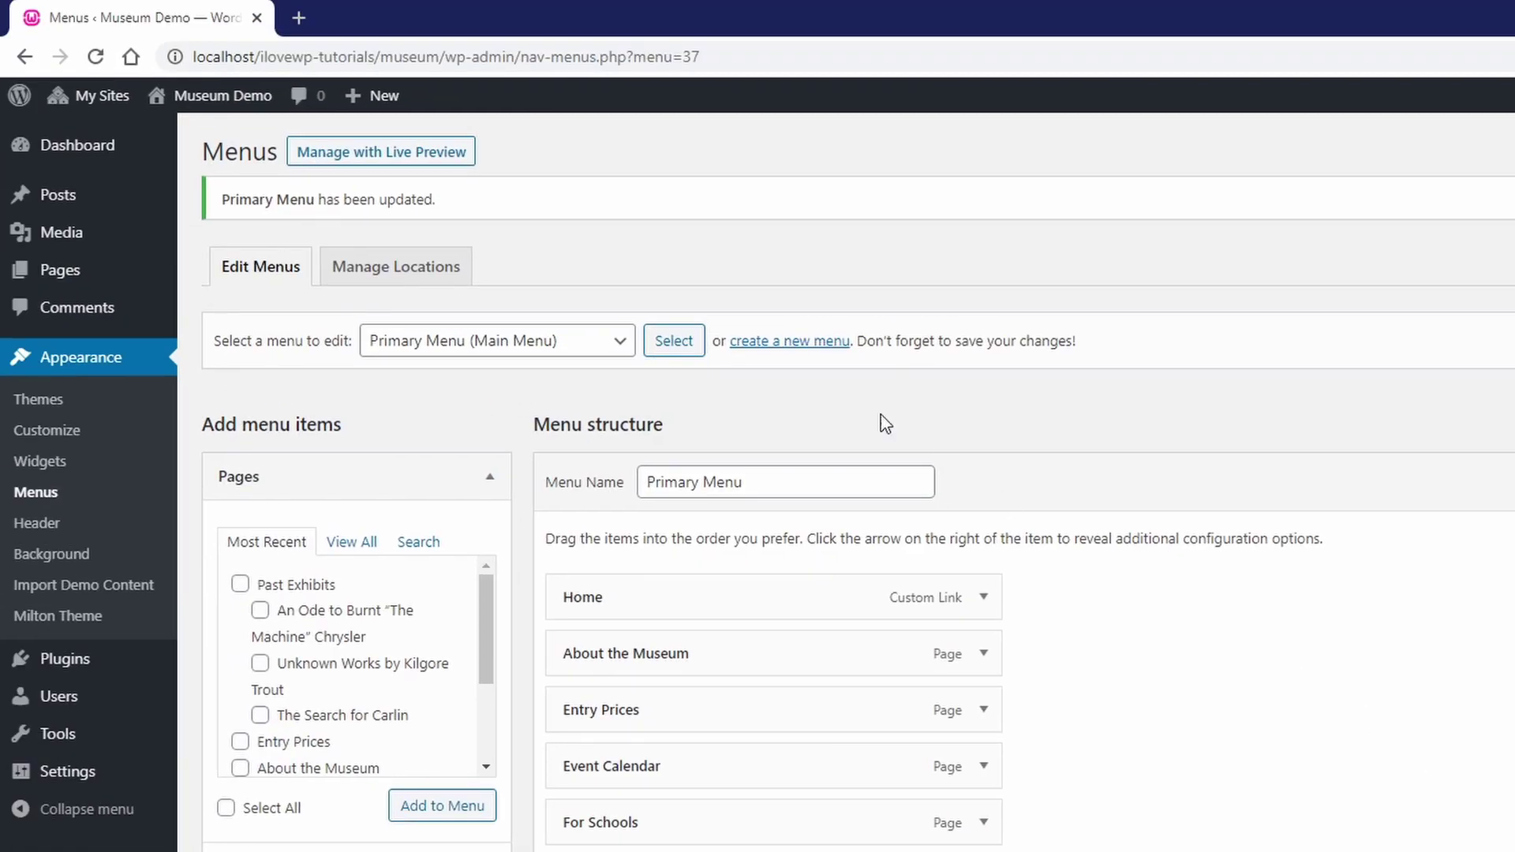
# Check the new main navigation on the site's front page and return to the Menus screen.
pyautogui.click(229, 94)
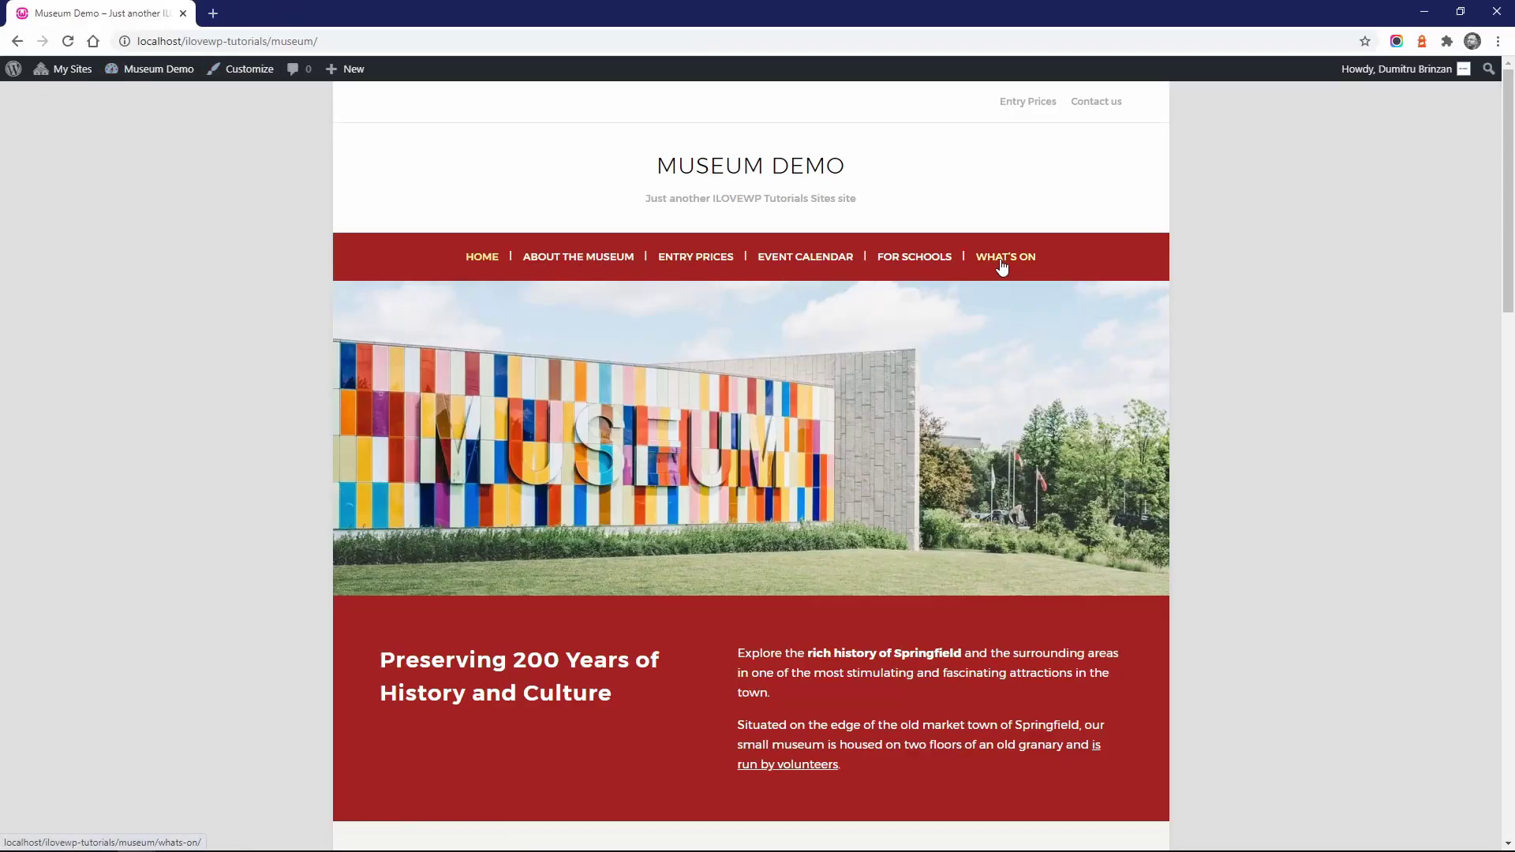
pyautogui.moveTo(185, 71)
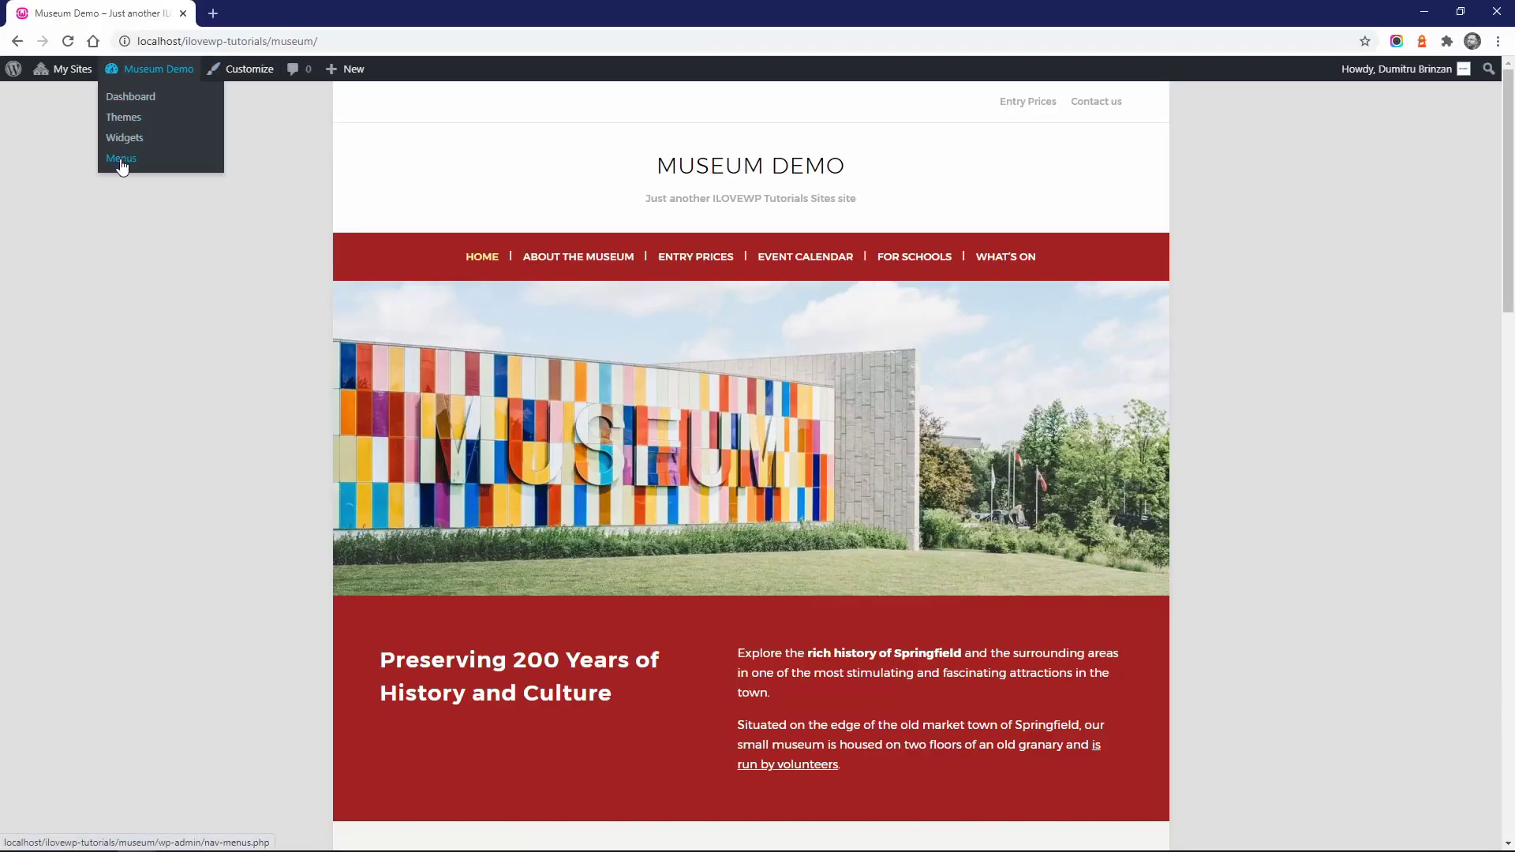
pyautogui.click(122, 161)
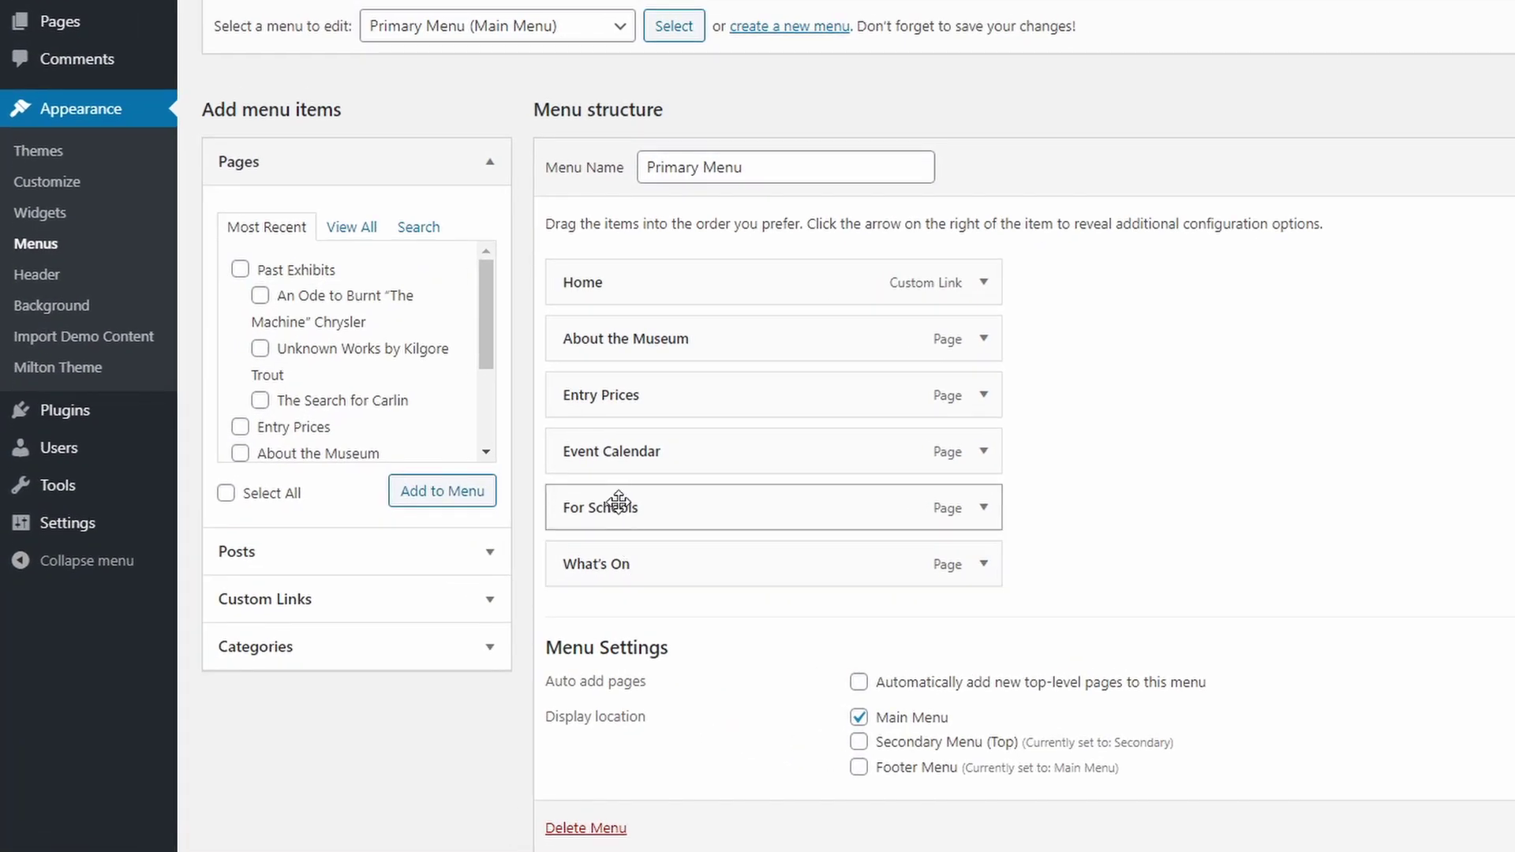
# Nest Event Calendar as a sub item under What's On in the Primary Menu and save the menu.
pyautogui.moveTo(442, 540); pyautogui.dragTo(470, 535)
pyautogui.moveTo(657, 500); pyautogui.dragTo(641, 541)
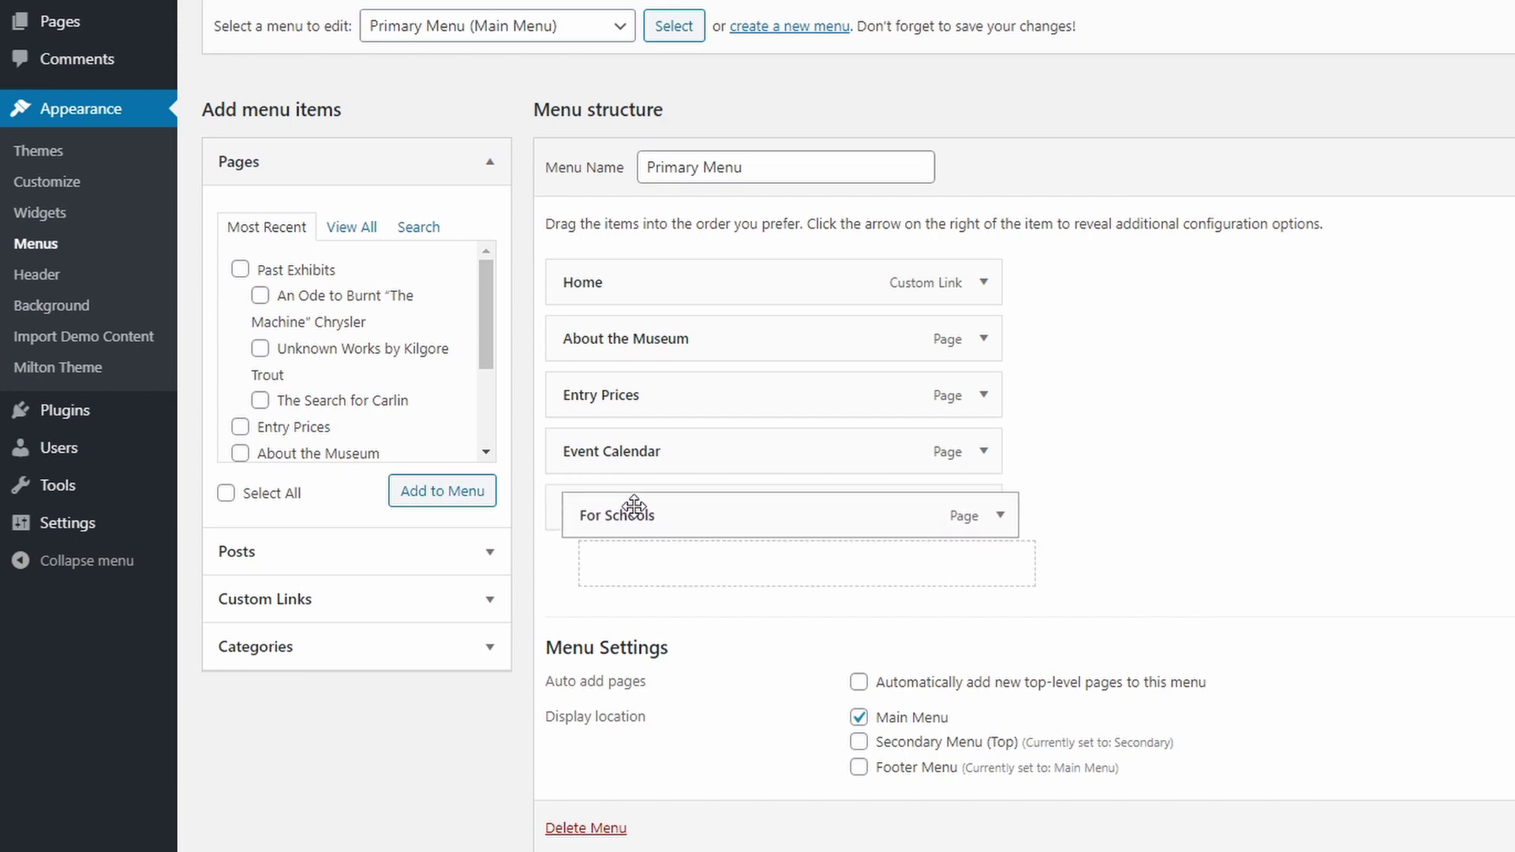
pyautogui.moveTo(632, 503); pyautogui.dragTo(728, 557)
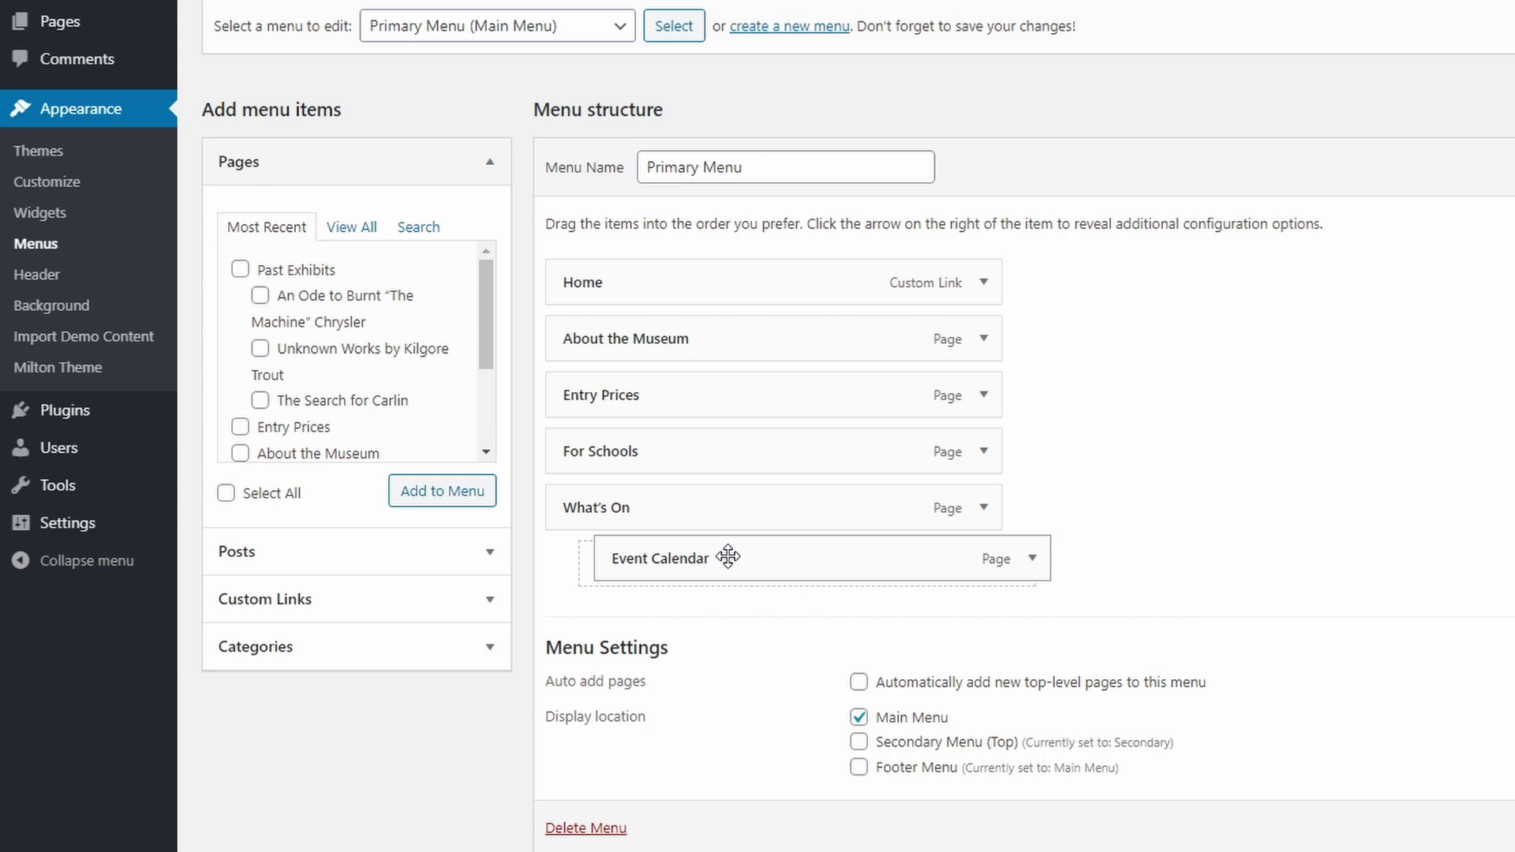
pyautogui.moveTo(728, 557); pyautogui.dragTo(732, 562)
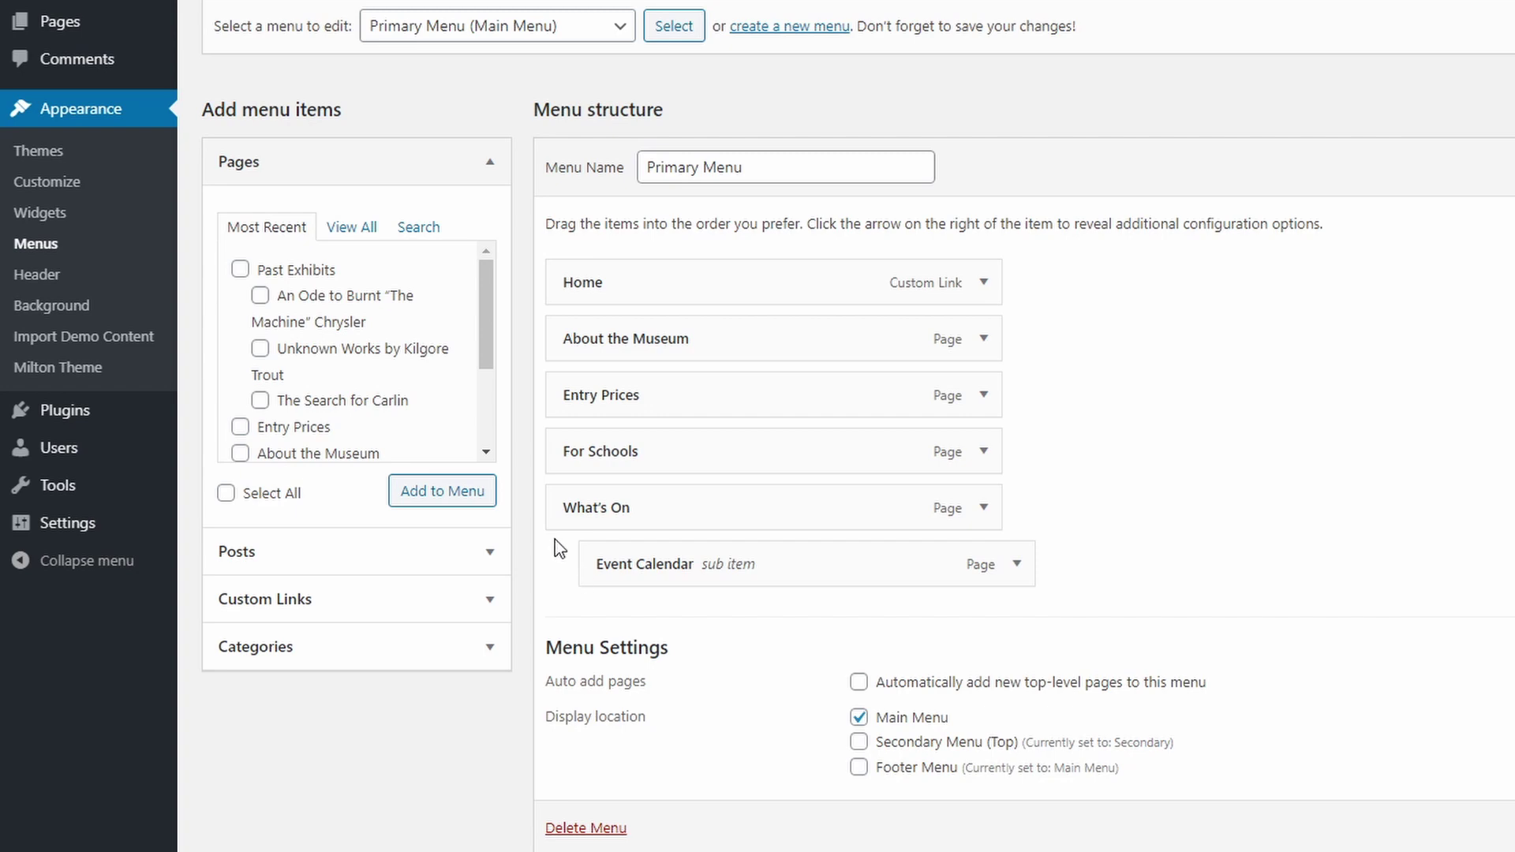
pyautogui.click(1412, 169)
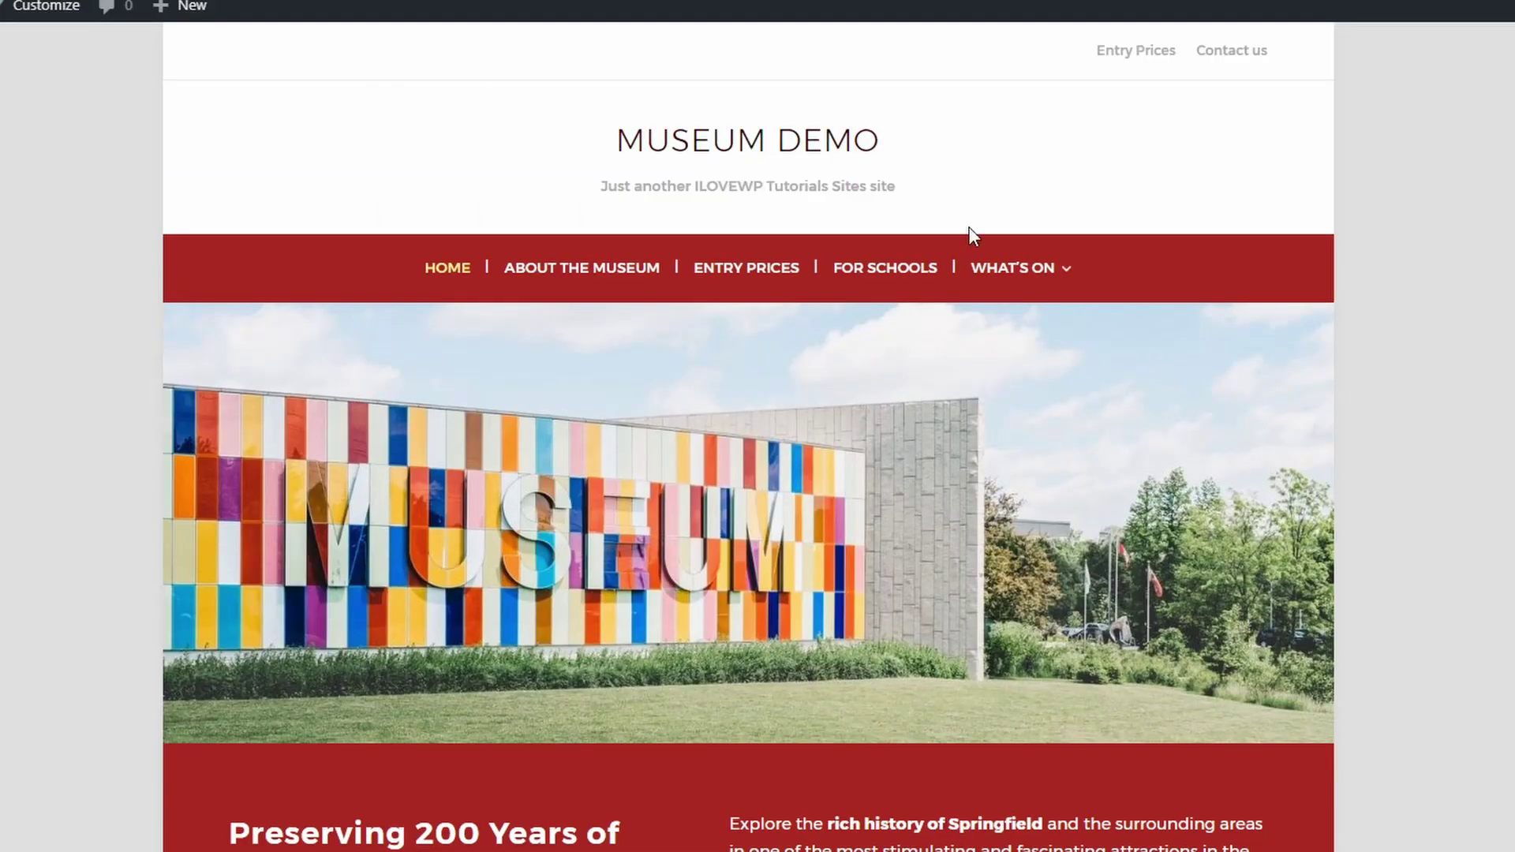
pyautogui.moveTo(1004, 269)
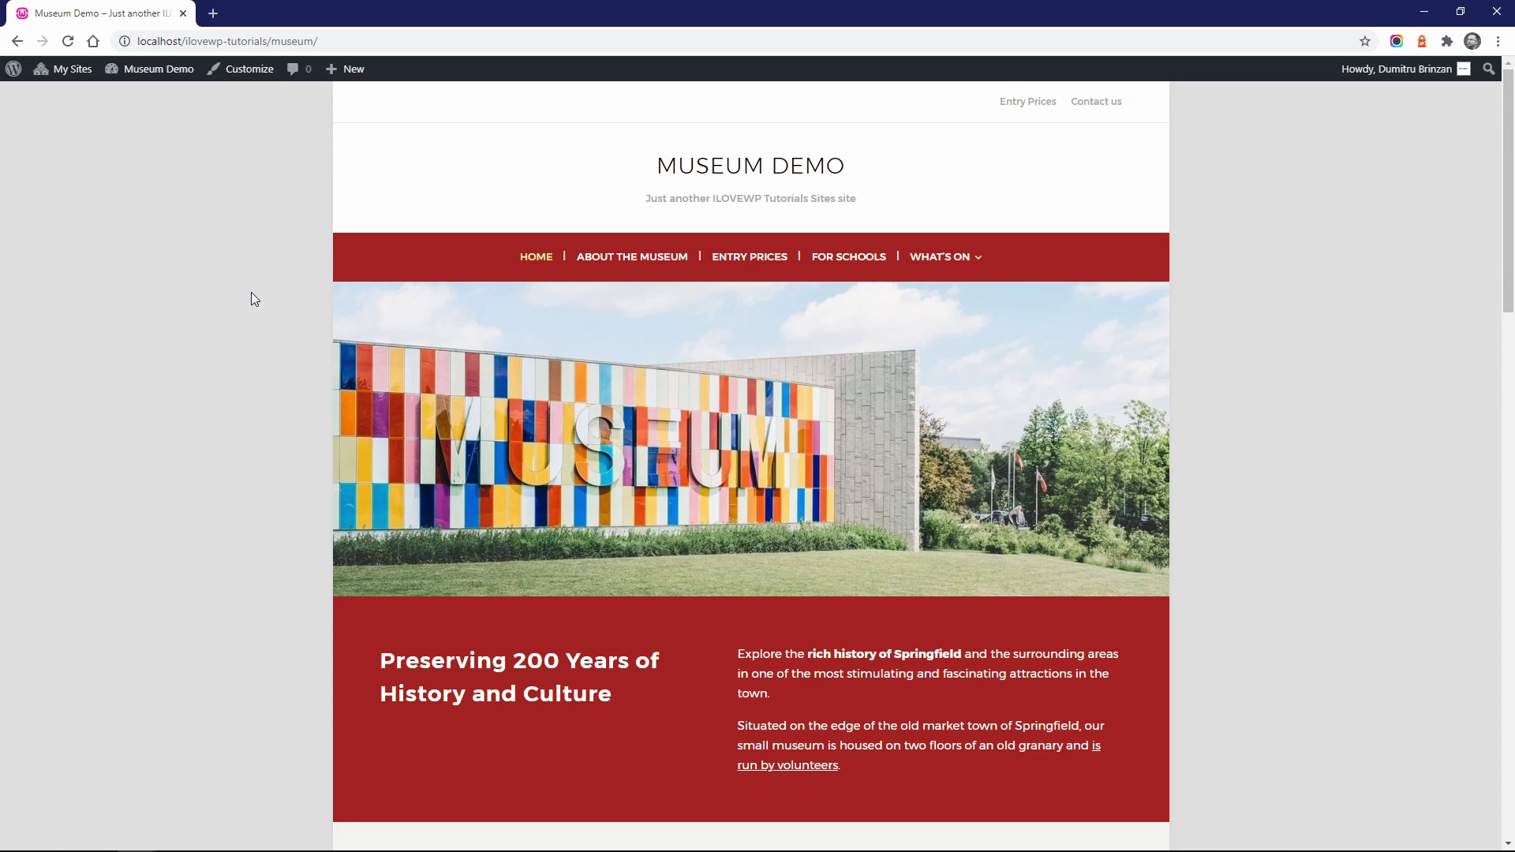
# Examine the navigation menus in the front page's footer, including the Navigation Menu widget block.
pyautogui.scroll(-9, 251, 297)
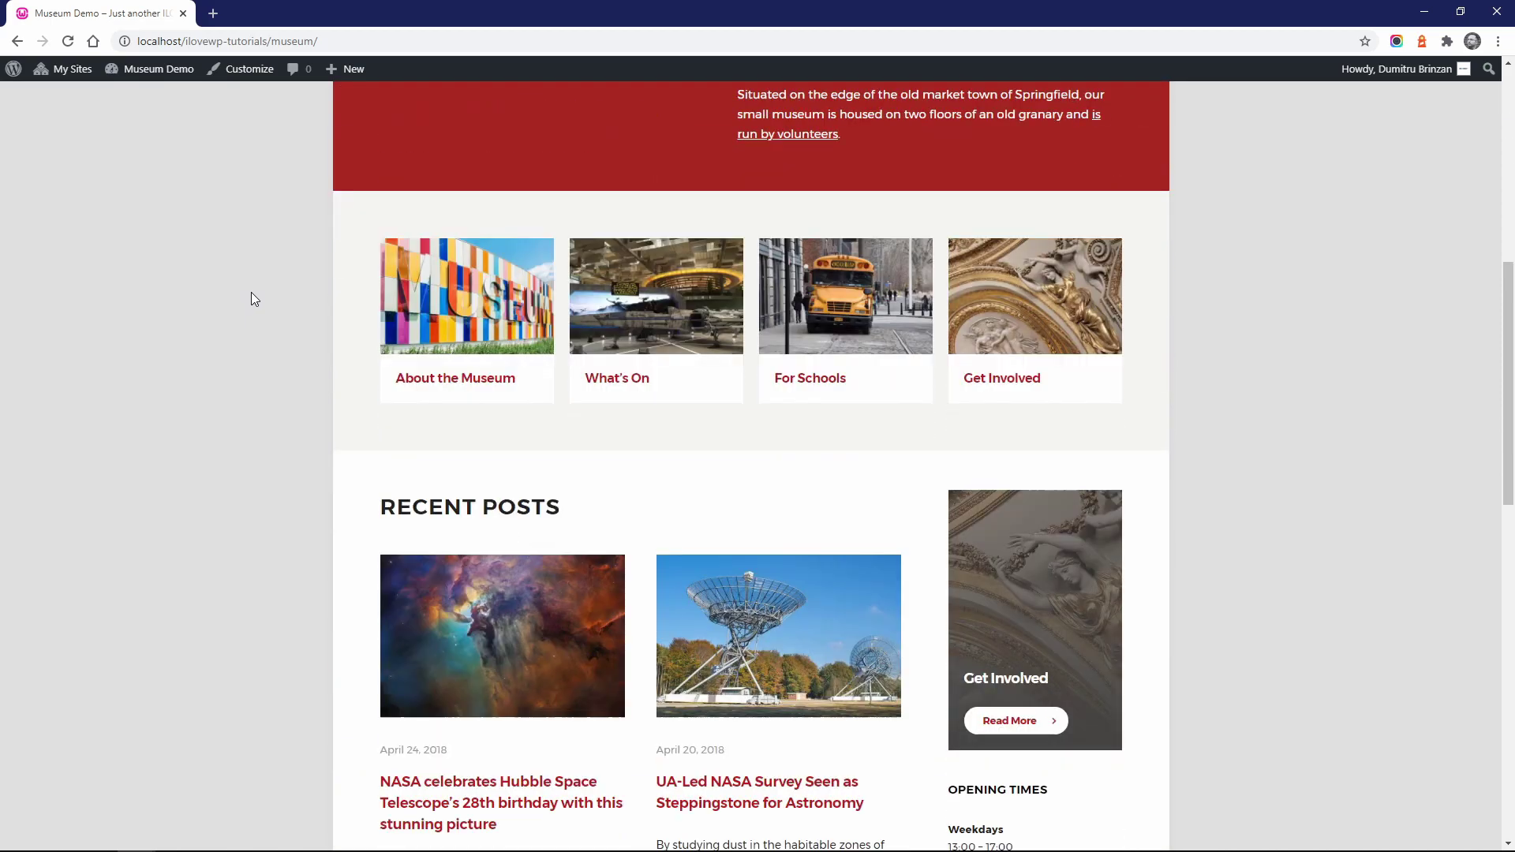
pyautogui.scroll(-10, 1089, 770)
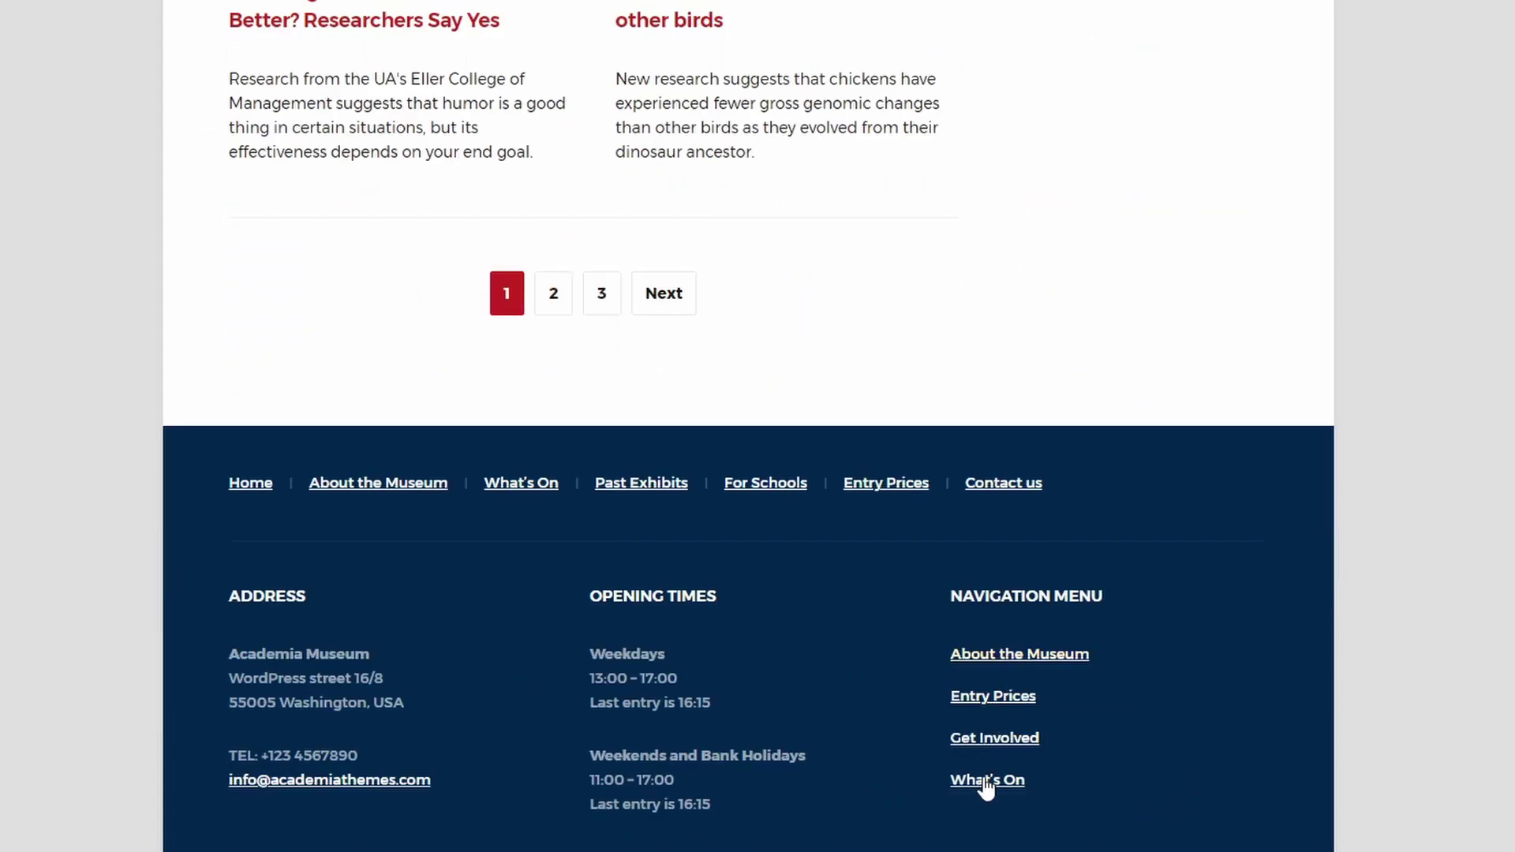
pyautogui.moveTo(952, 595); pyautogui.dragTo(1112, 595)
pyautogui.click(1113, 598)
pyautogui.scroll(10, 1113, 604)
pyautogui.scroll(1, 1141, 695)
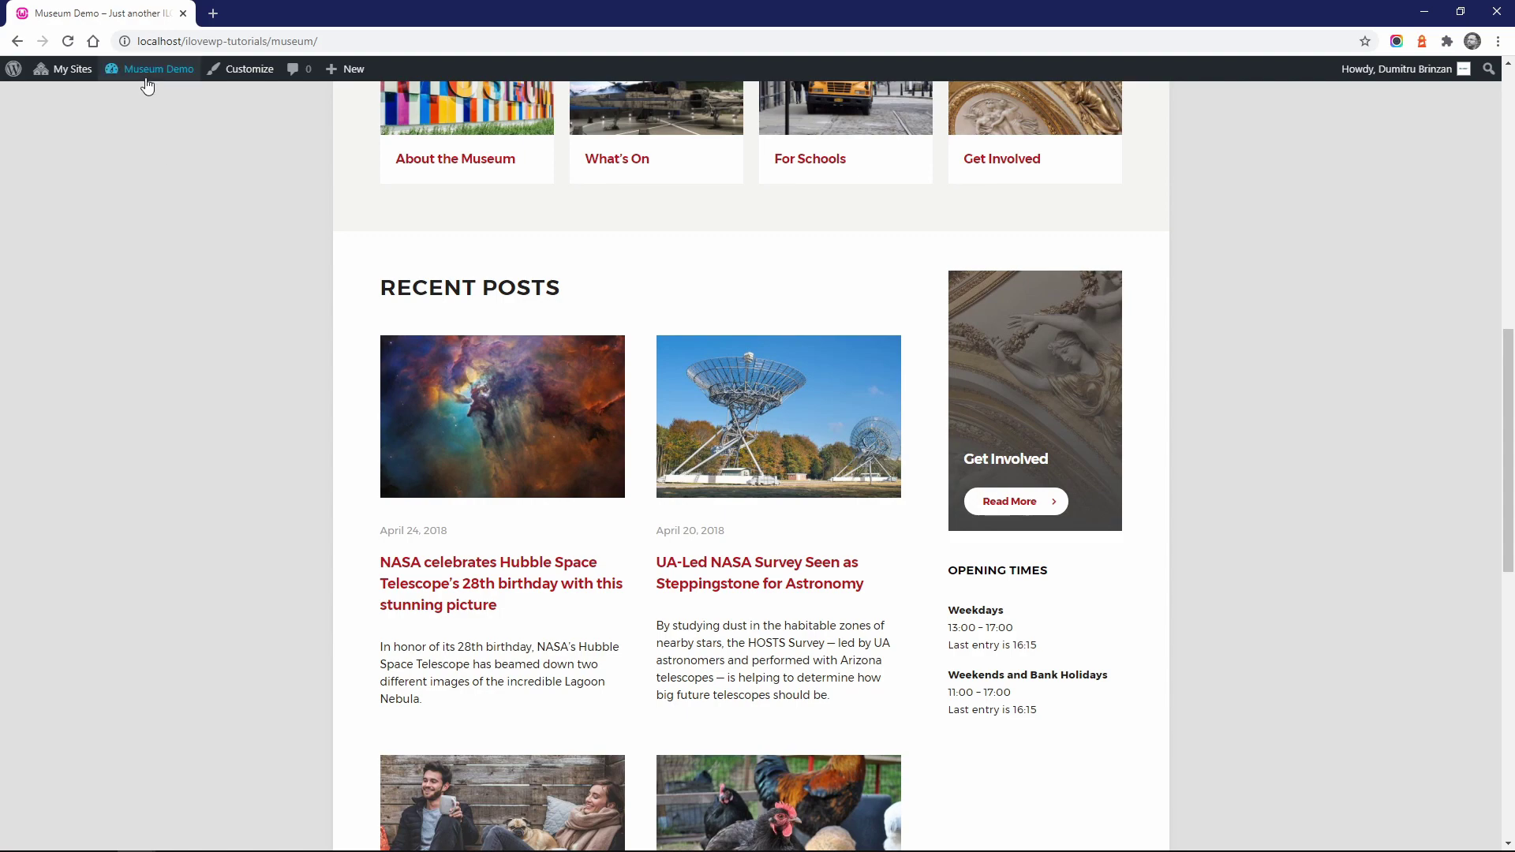
# Go to the Widgets screen and add a Navigation Menu widget to Sidebar: Primary, between the Featured Page and Opening Times widgets.
pyautogui.moveTo(150, 71)
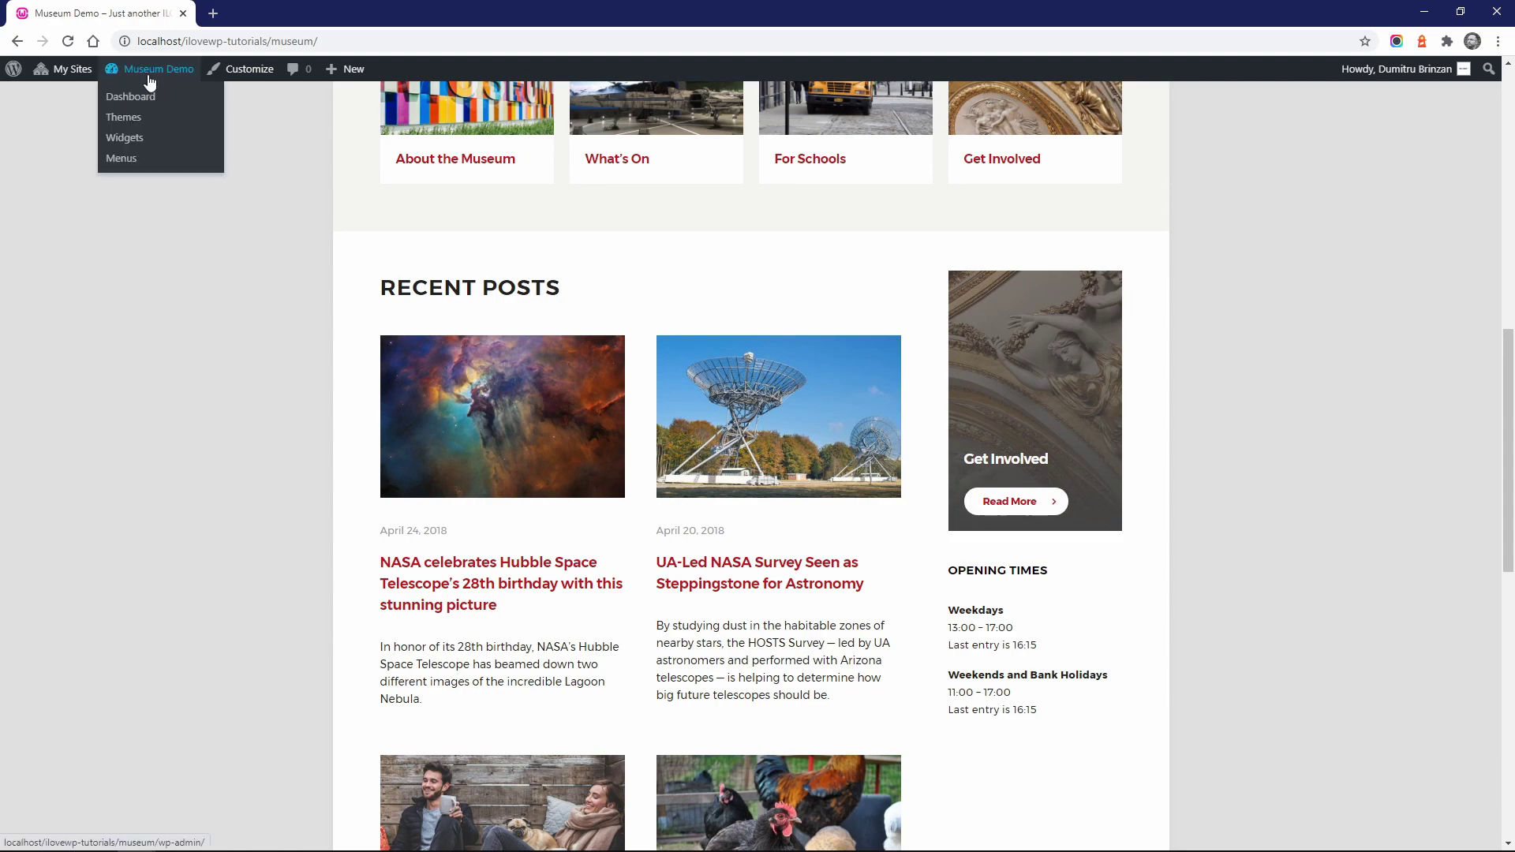
pyautogui.click(124, 140)
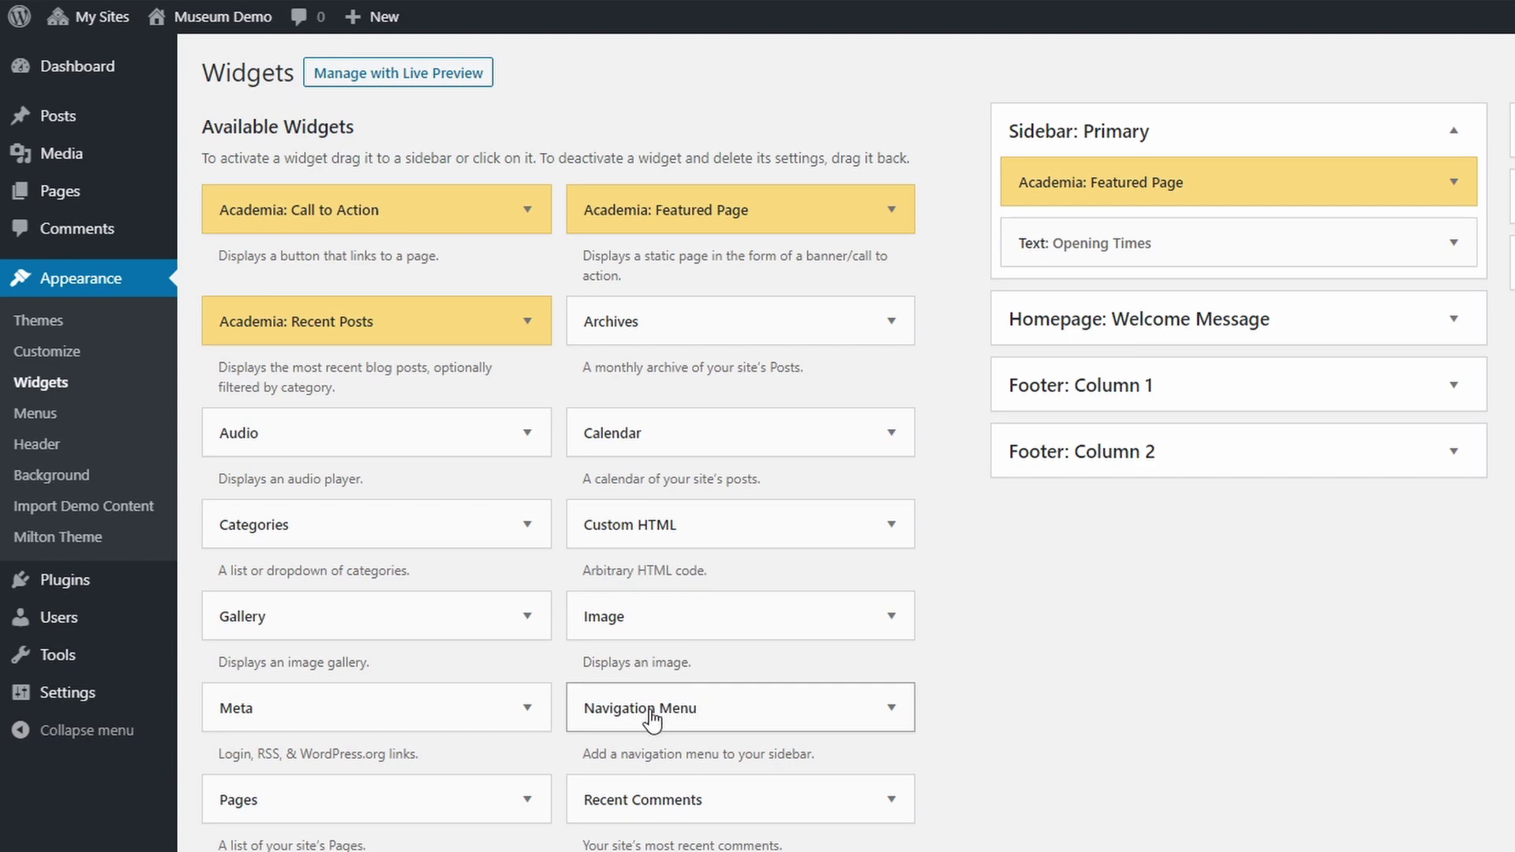
pyautogui.moveTo(669, 714); pyautogui.dragTo(1149, 228)
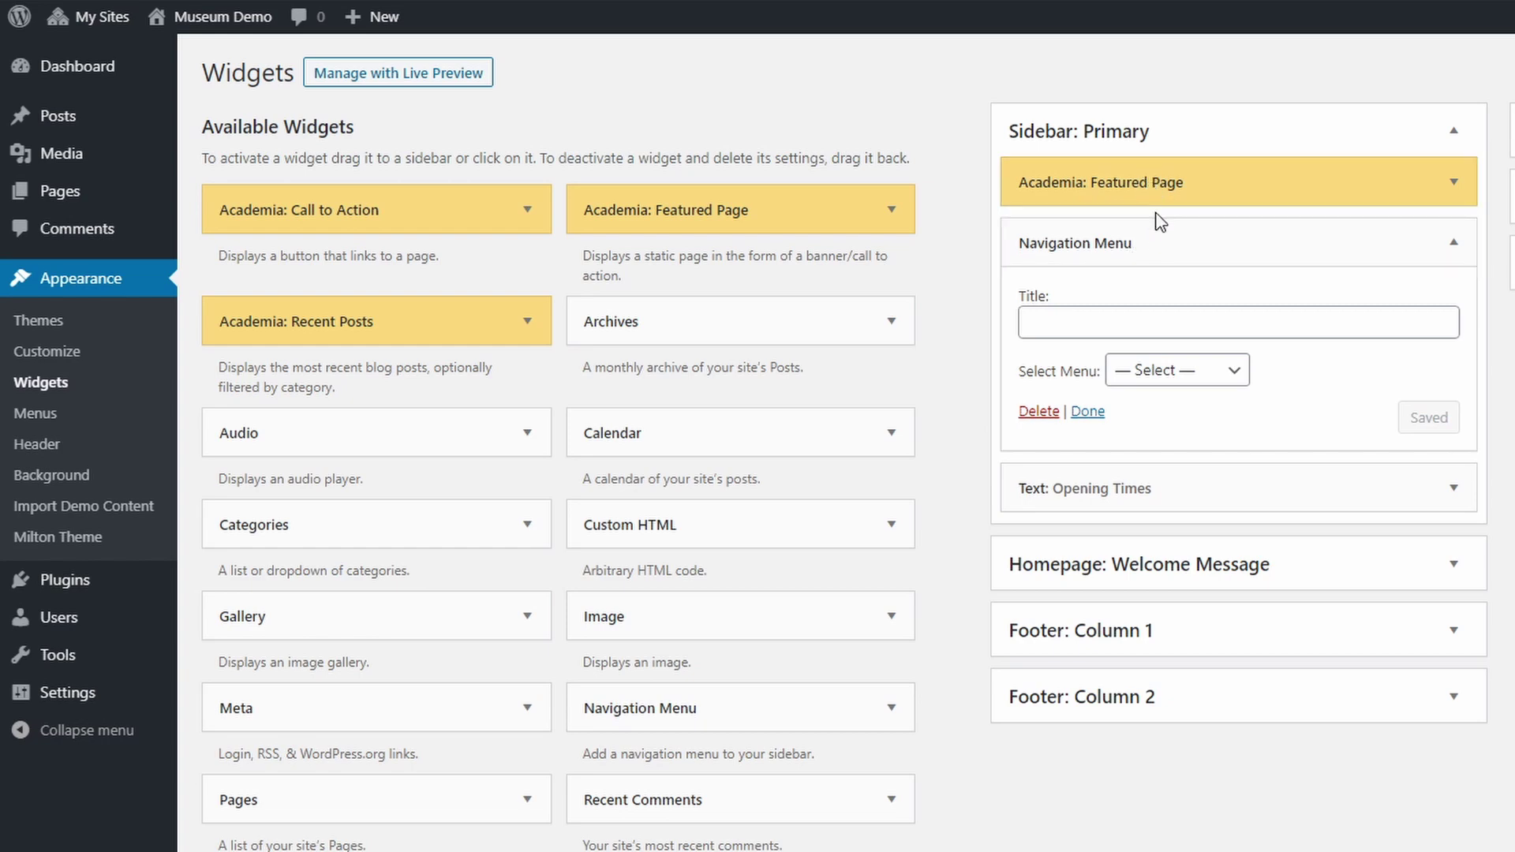
pyautogui.click(1453, 242)
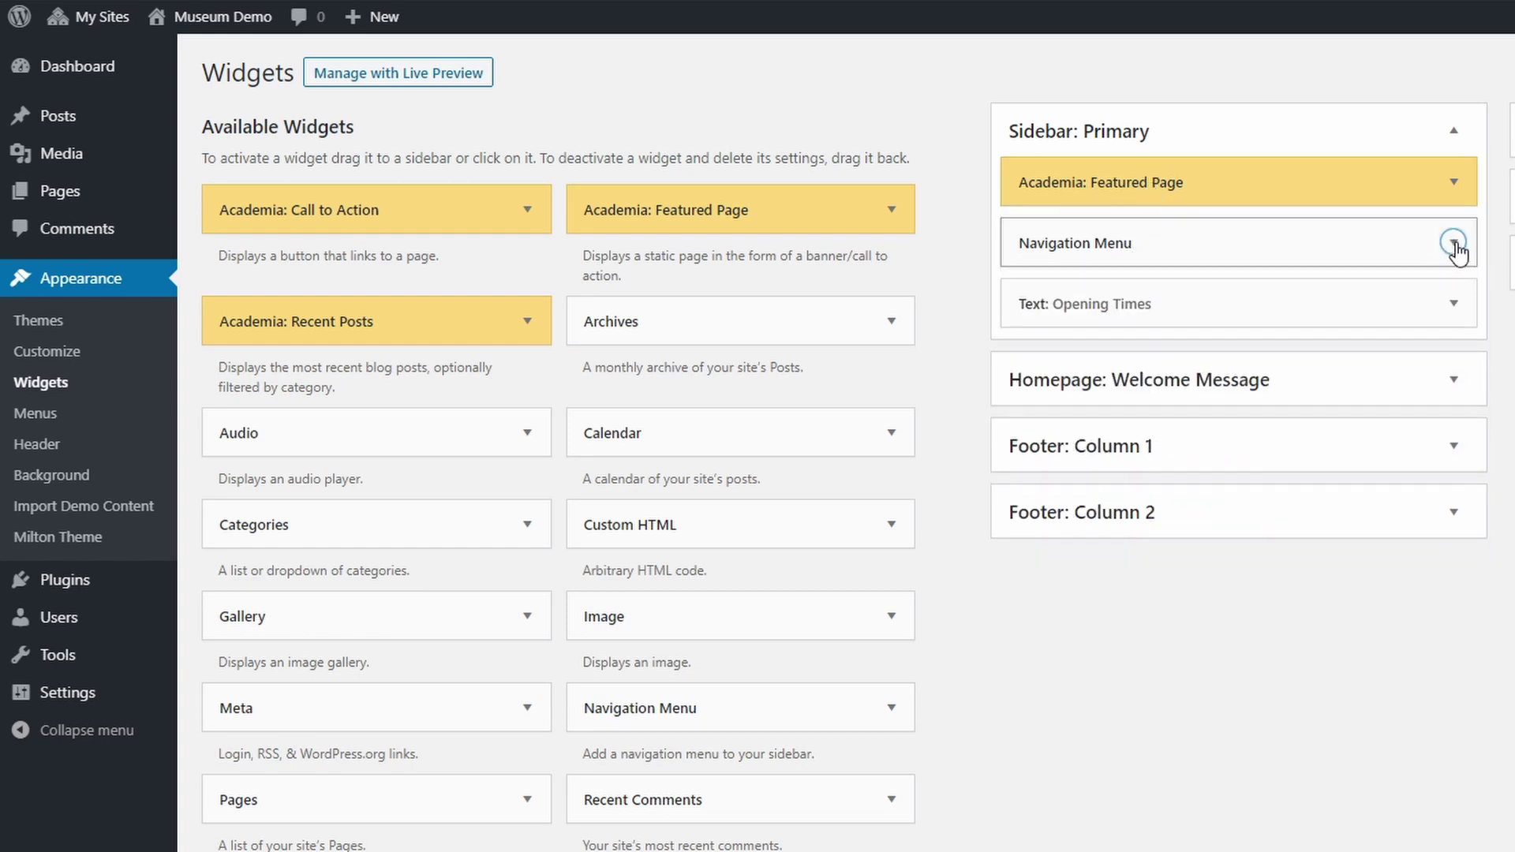
# Choose Primary Menu as the menu of the sidebar's Navigation Menu widget, leave its title empty and save it.
pyautogui.click(1454, 242)
pyautogui.click(1143, 325)
pyautogui.click(1165, 382)
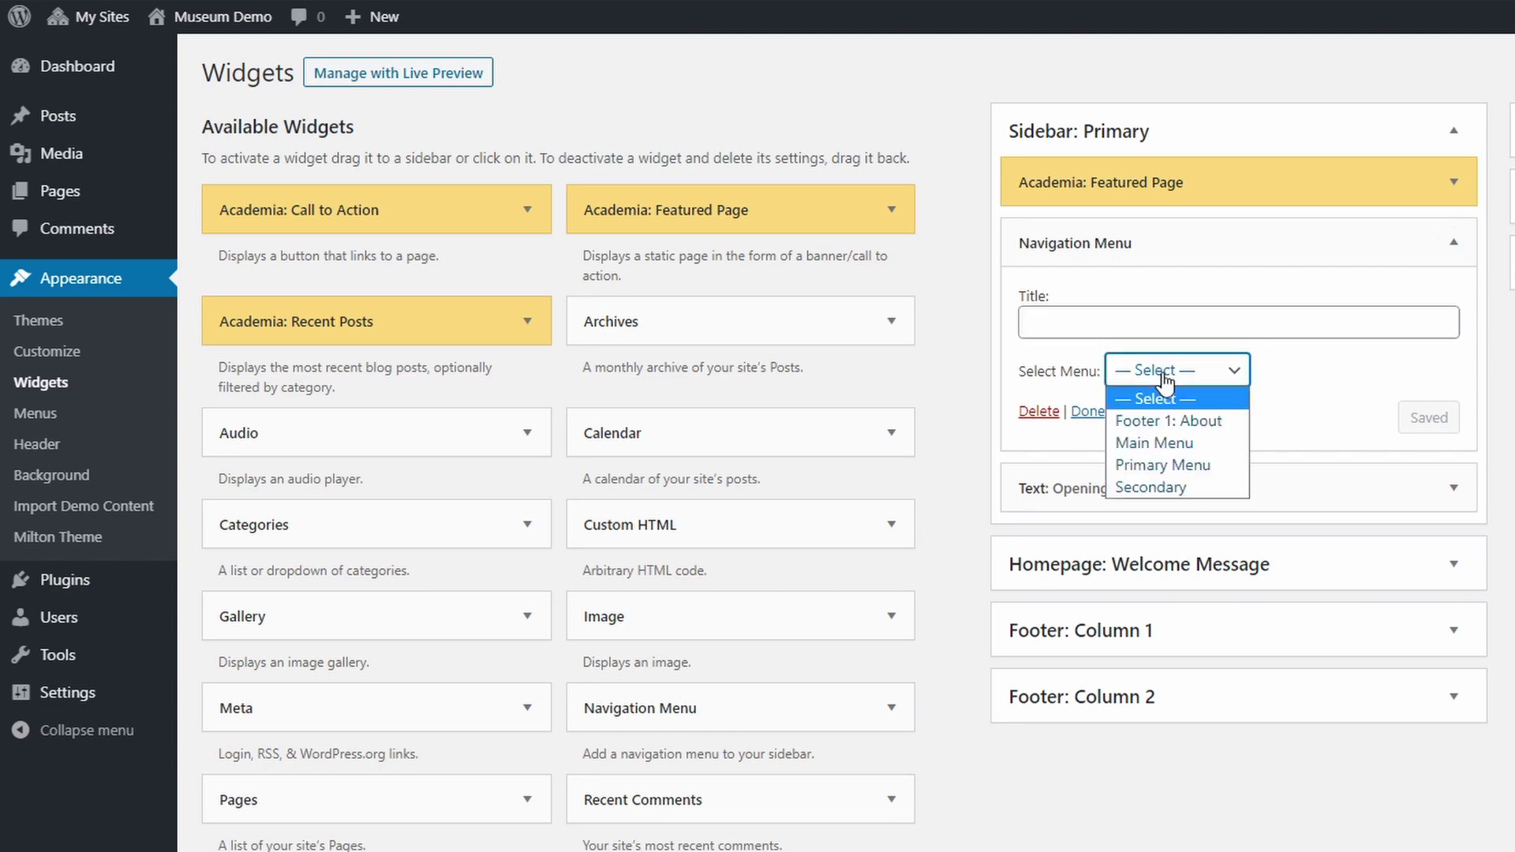
pyautogui.click(1163, 466)
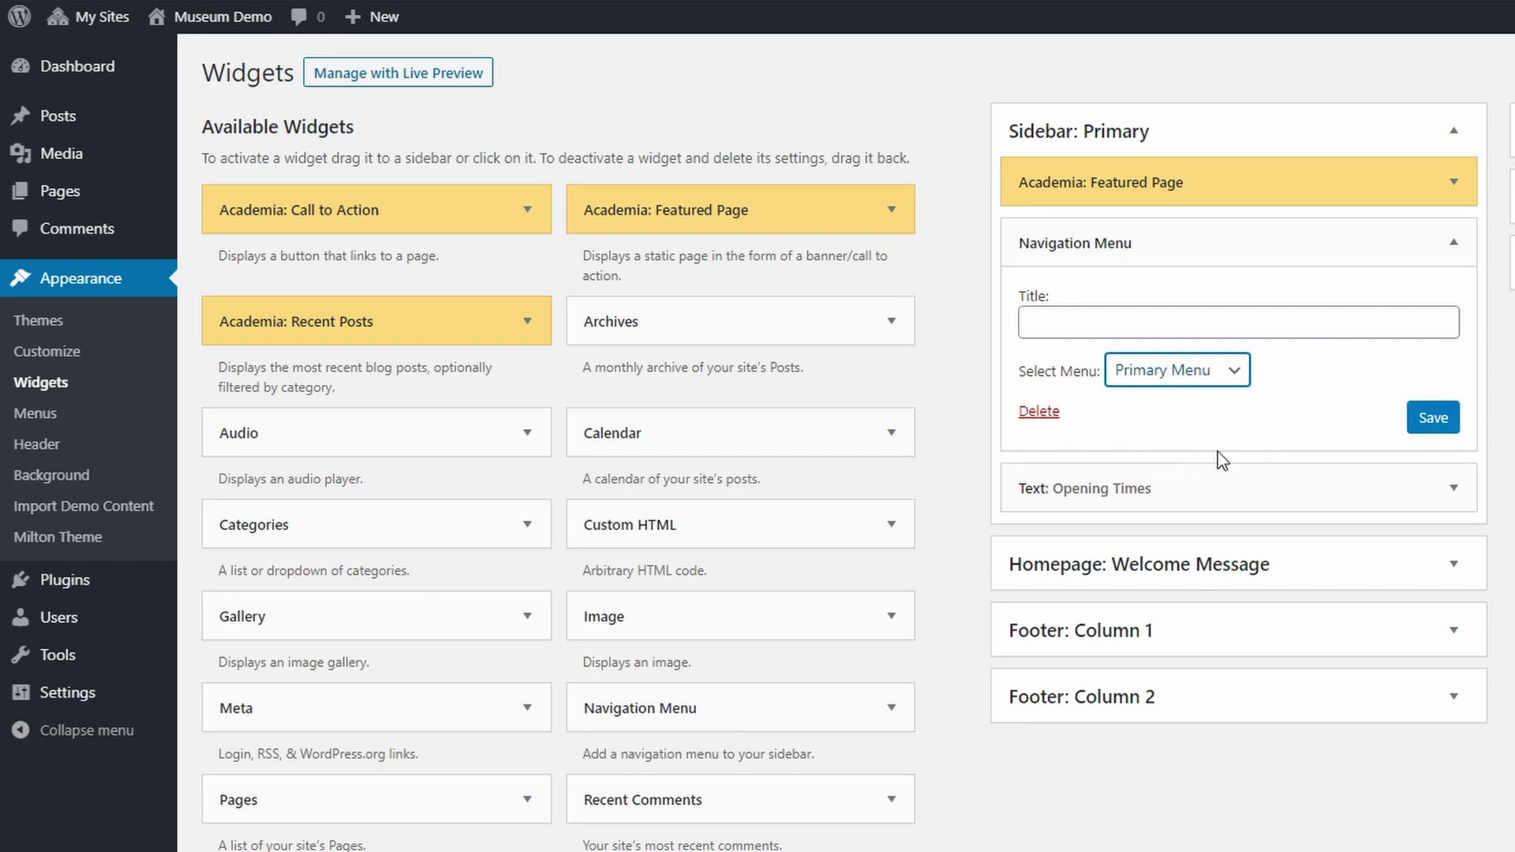
pyautogui.click(1430, 420)
# Check the new sidebar navigation menu on the site's front page and follow its About the Museum link.
pyautogui.click(230, 17)
pyautogui.scroll(-7, 1206, 580)
pyautogui.scroll(-8, 1206, 580)
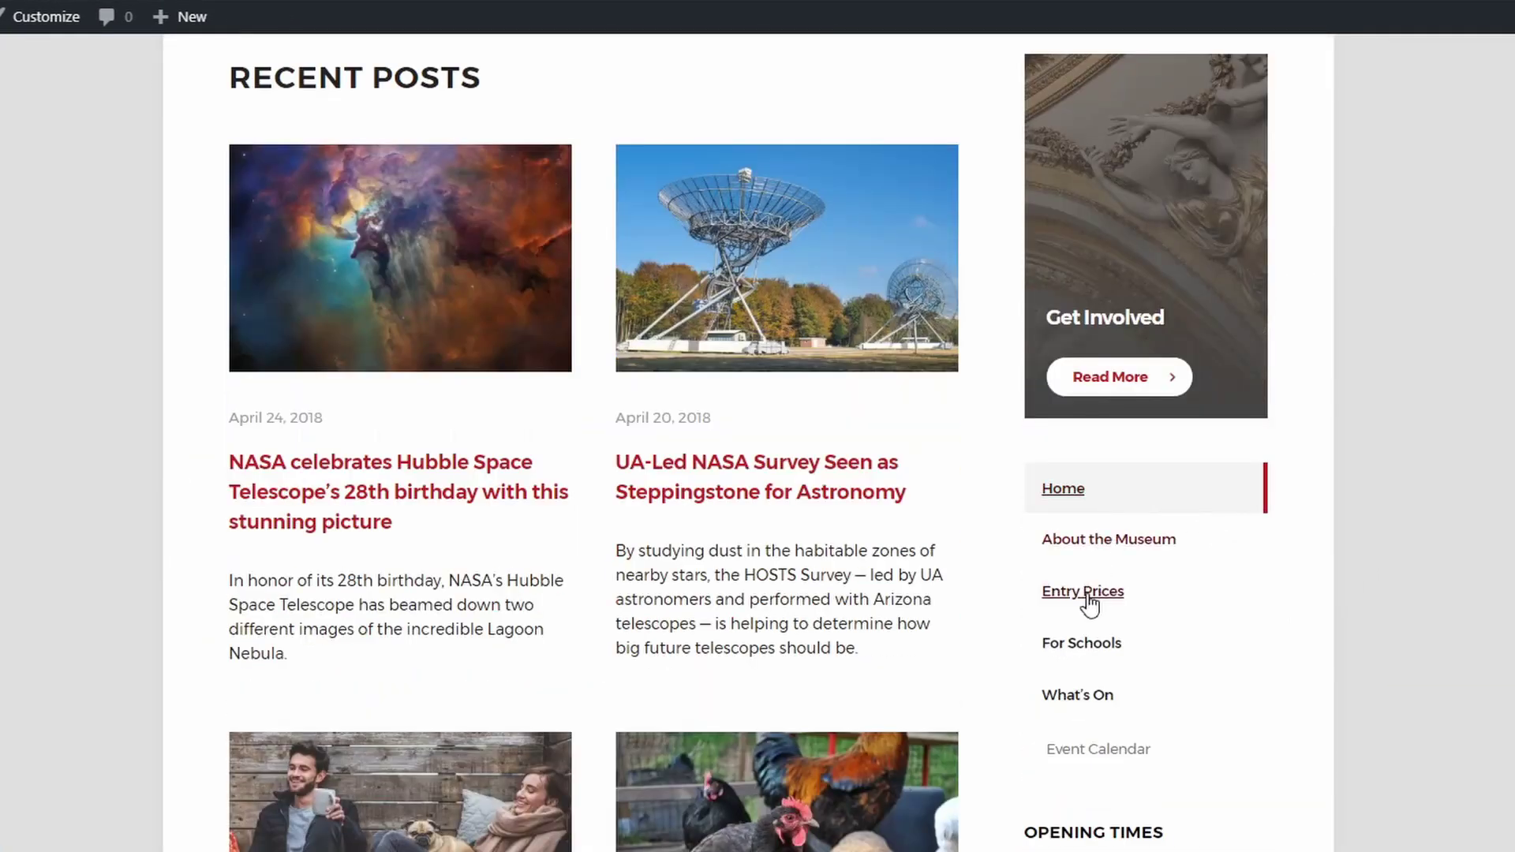
pyautogui.click(1089, 551)
pyautogui.scroll(-5, 1192, 604)
pyautogui.scroll(3, 1089, 300)
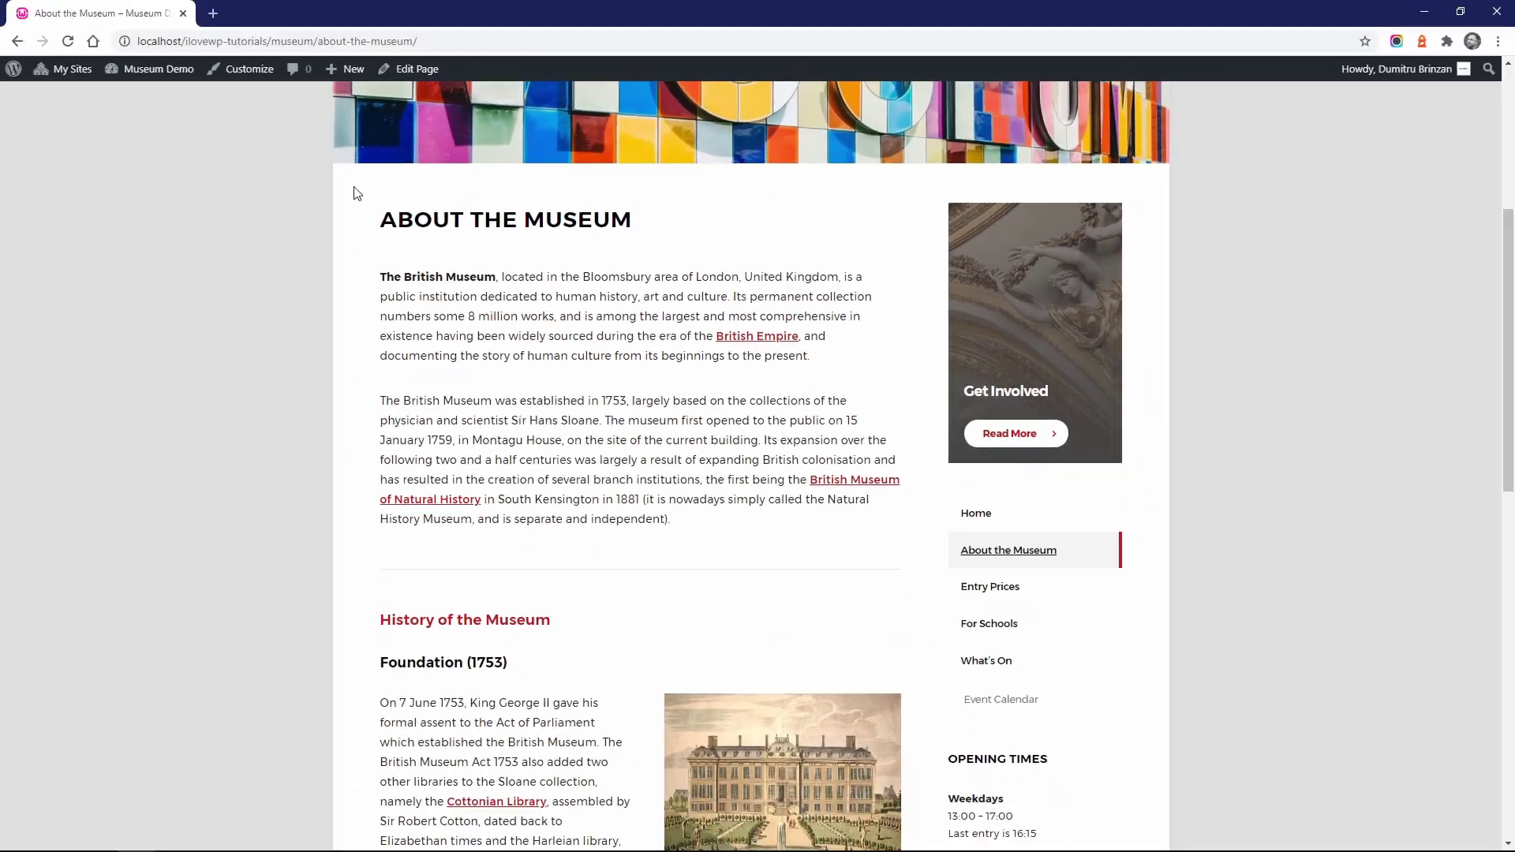
pyautogui.moveTo(154, 70)
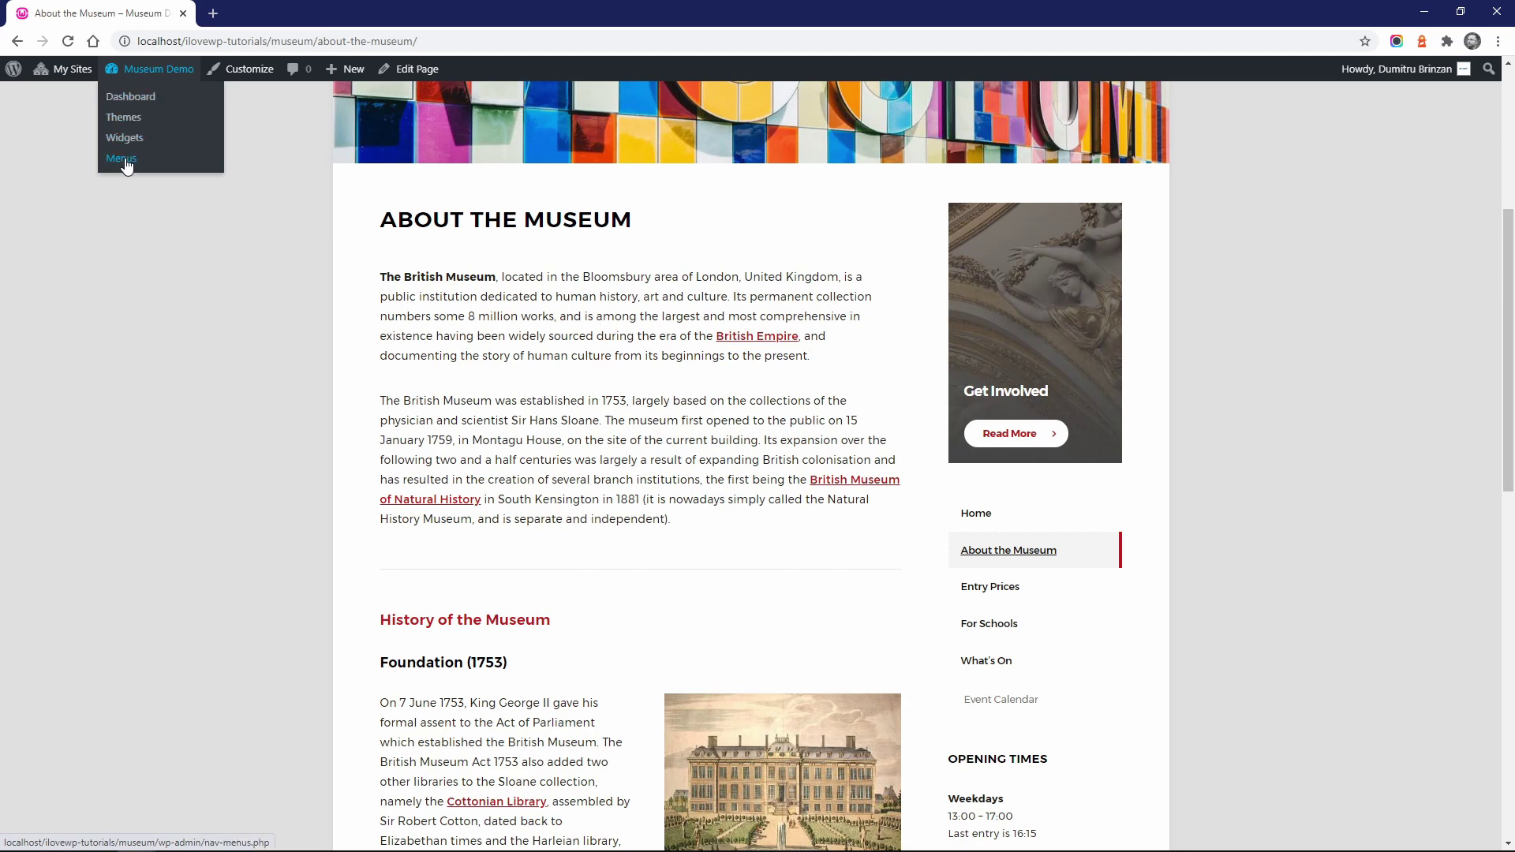
pyautogui.click(123, 159)
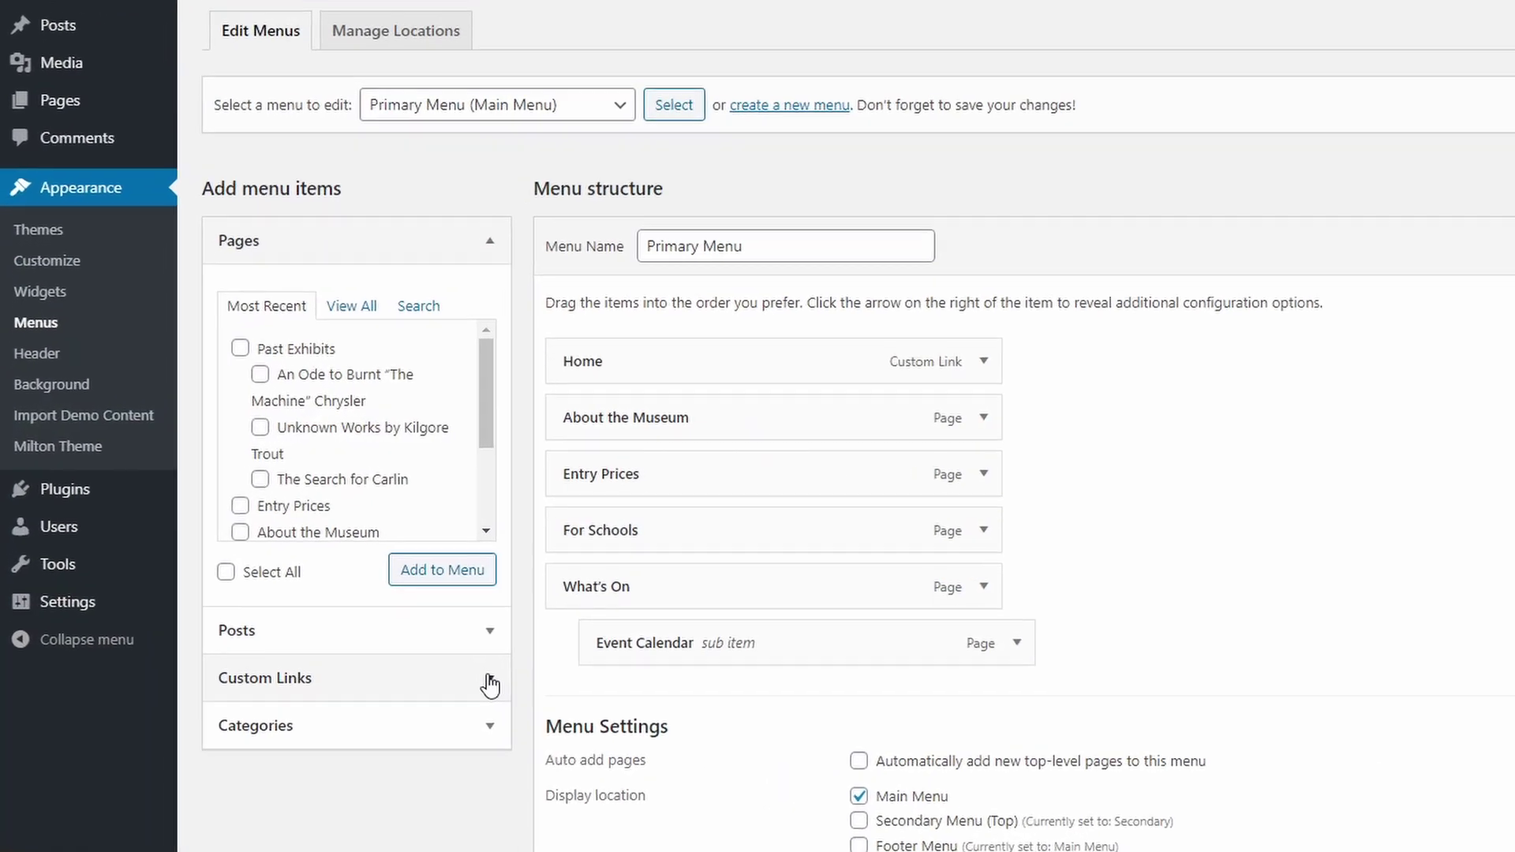
pyautogui.click(350, 700)
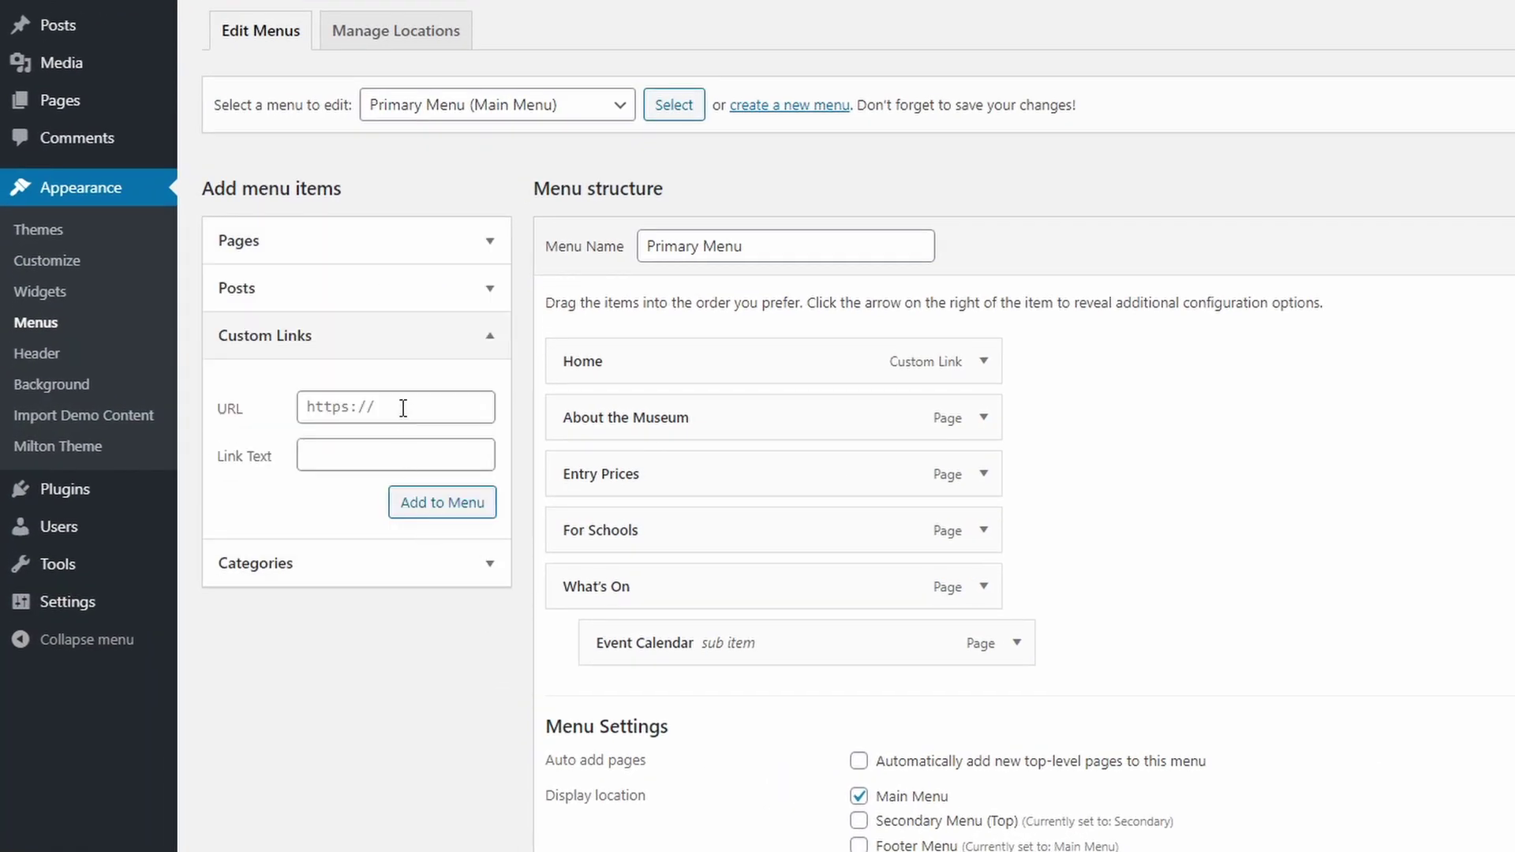
pyautogui.click(402, 408)
pyautogui.write('https:/')
pyautogui.write('/www.facebook.com')
pyautogui.press('Tab')
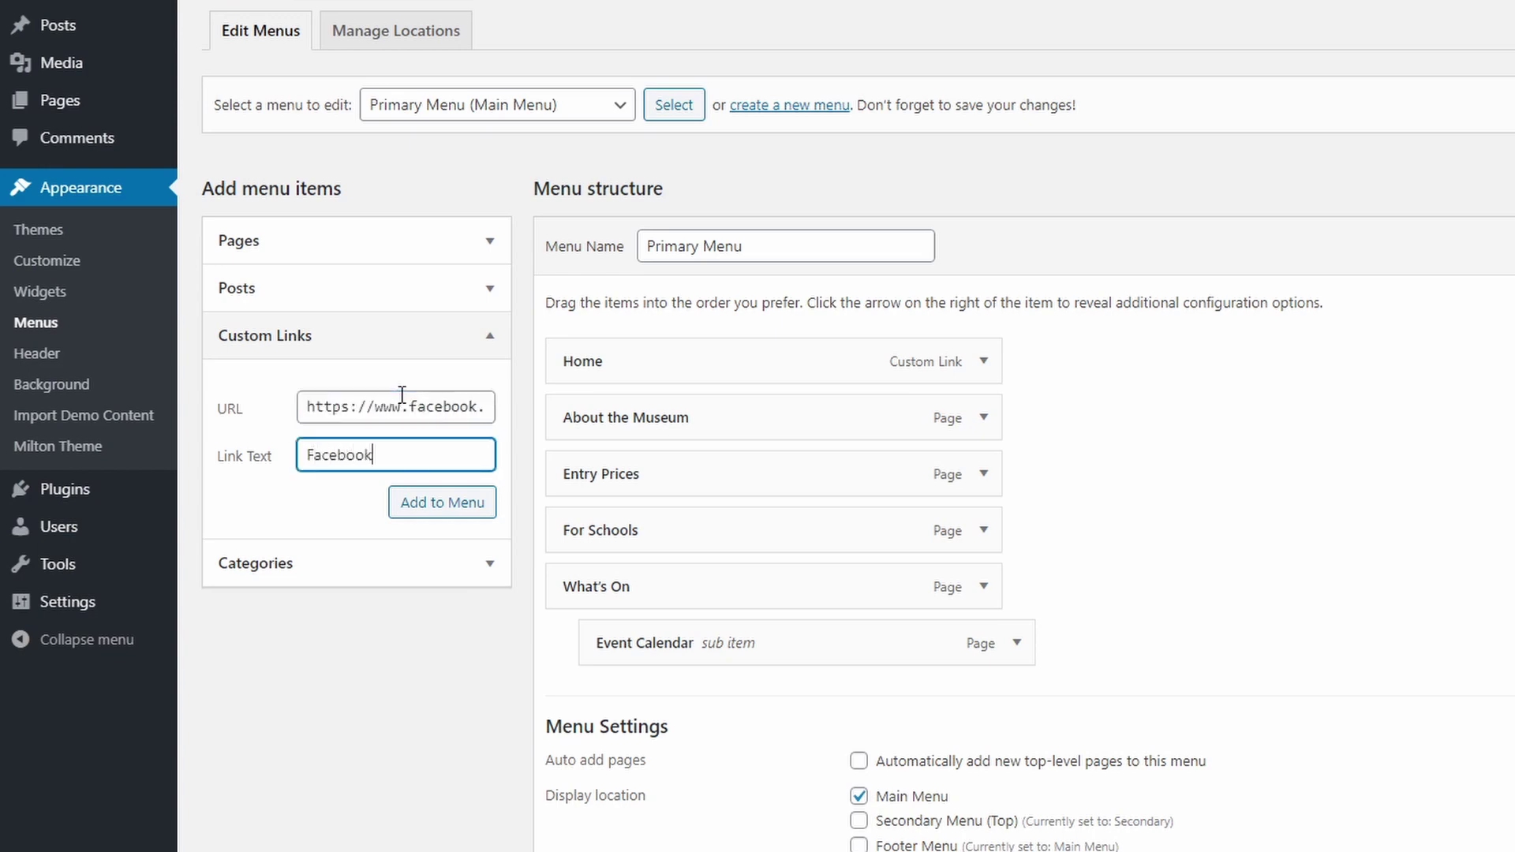
pyautogui.click(439, 509)
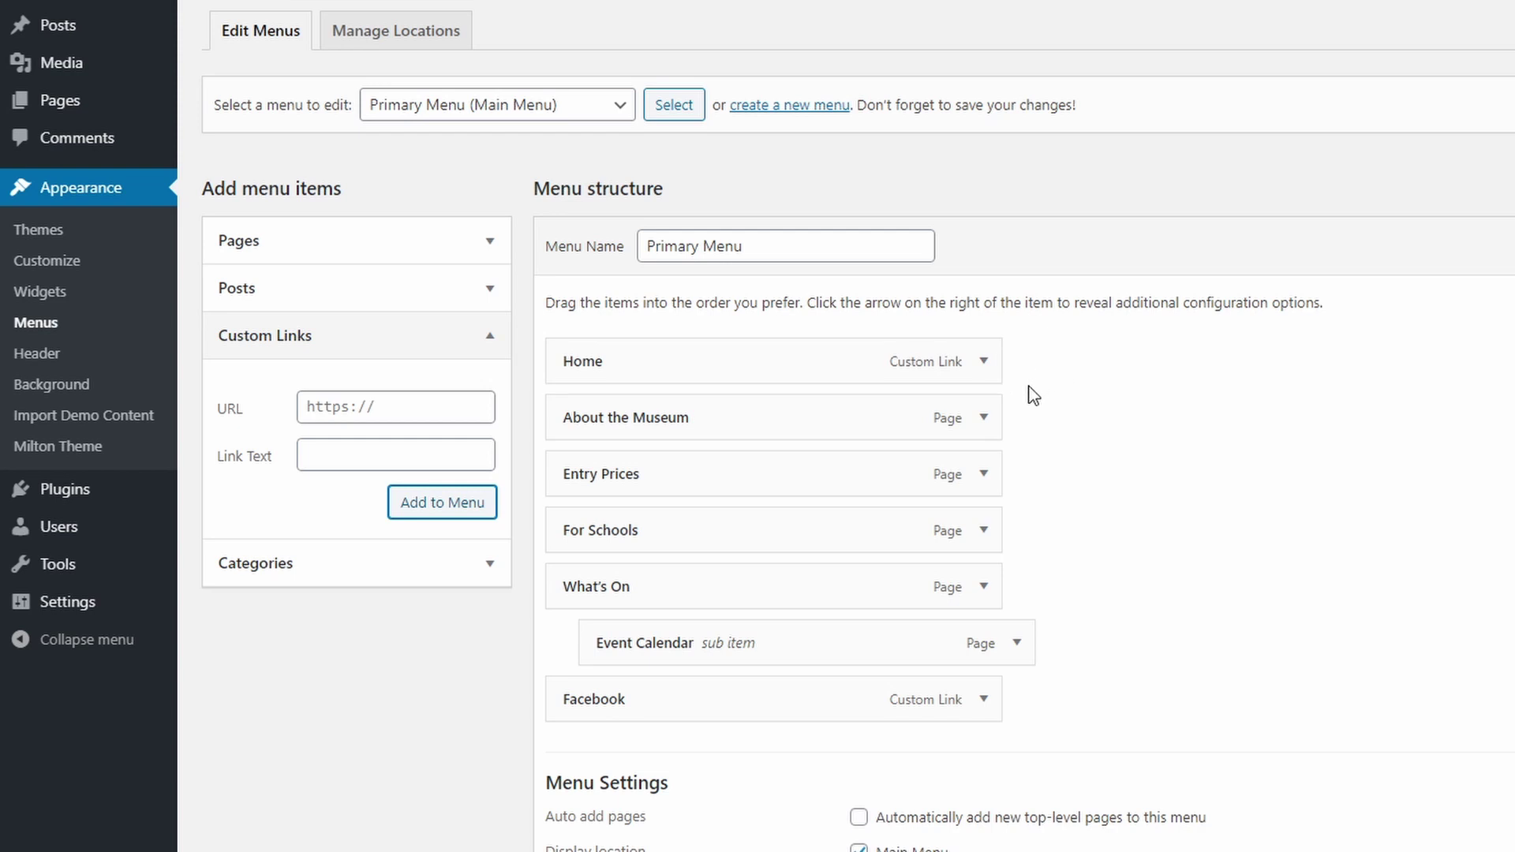
# Inspect the settings of the About the Museum menu item, trying its new-tab option on and off.
pyautogui.click(985, 425)
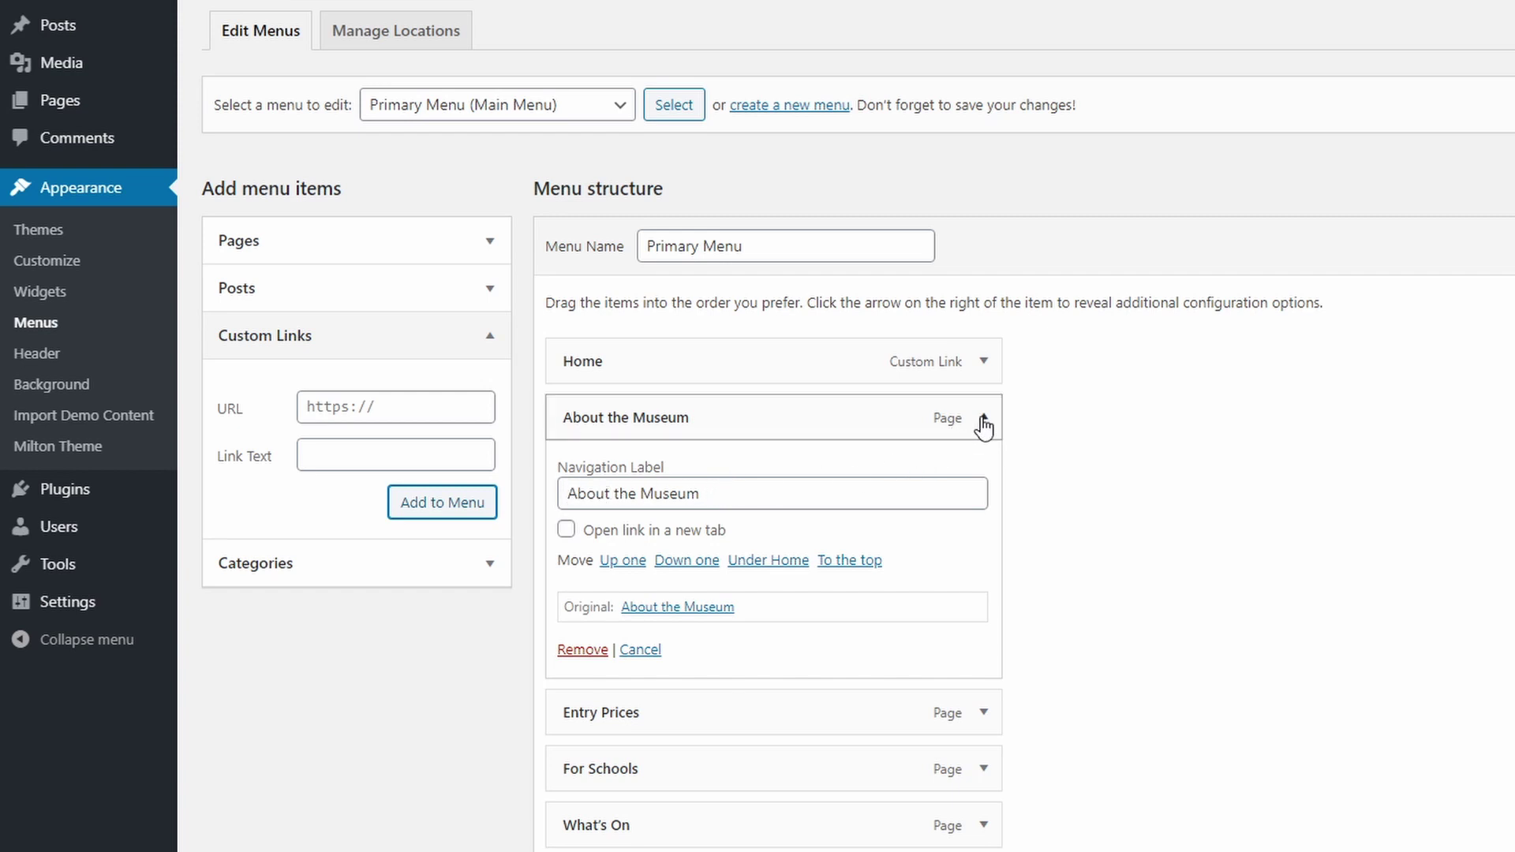
pyautogui.click(627, 536)
pyautogui.click(628, 535)
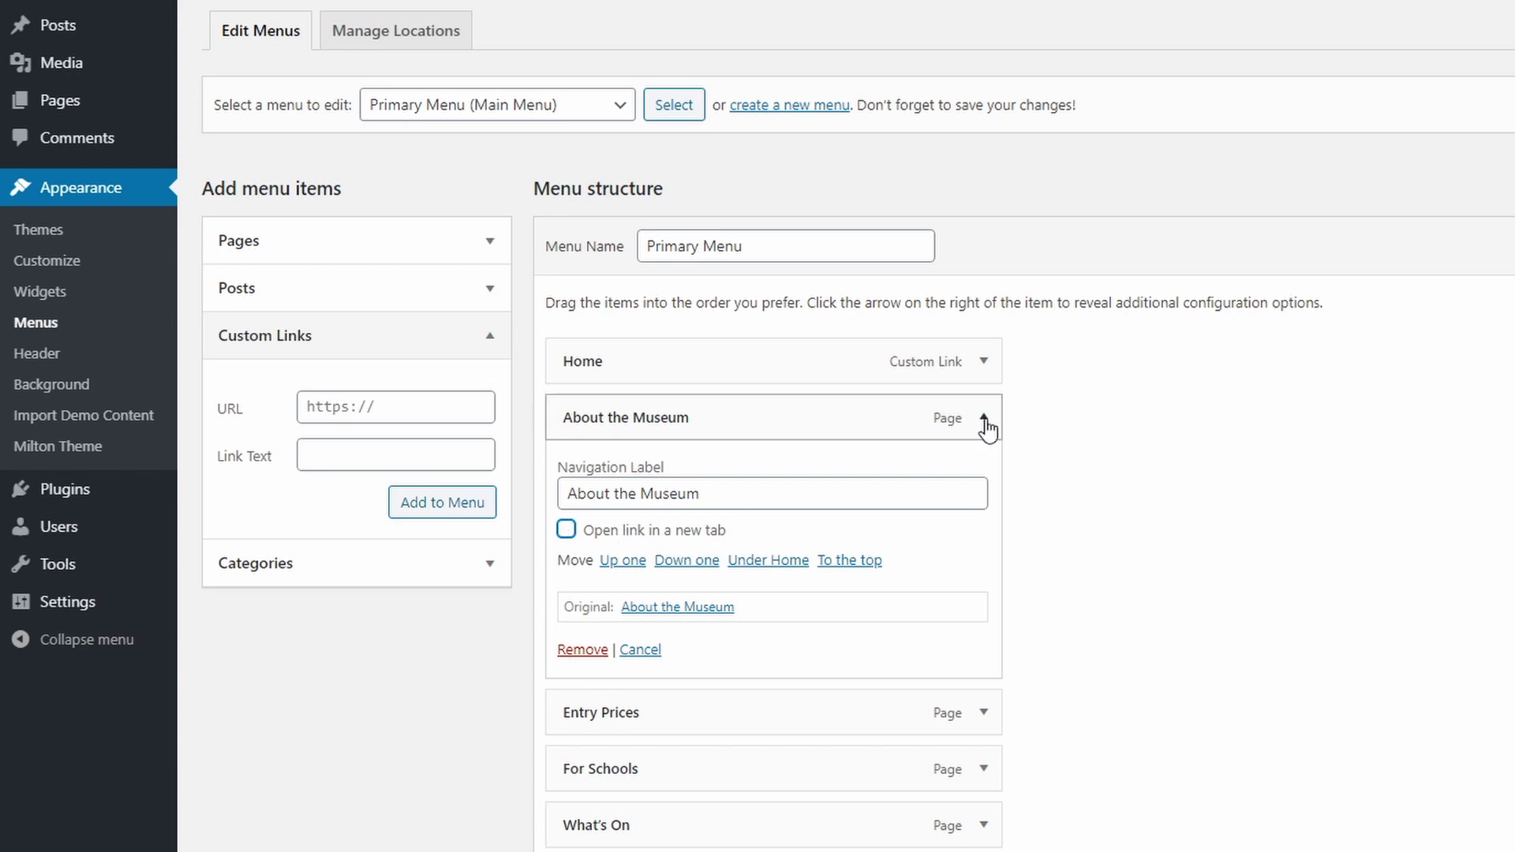
pyautogui.click(985, 420)
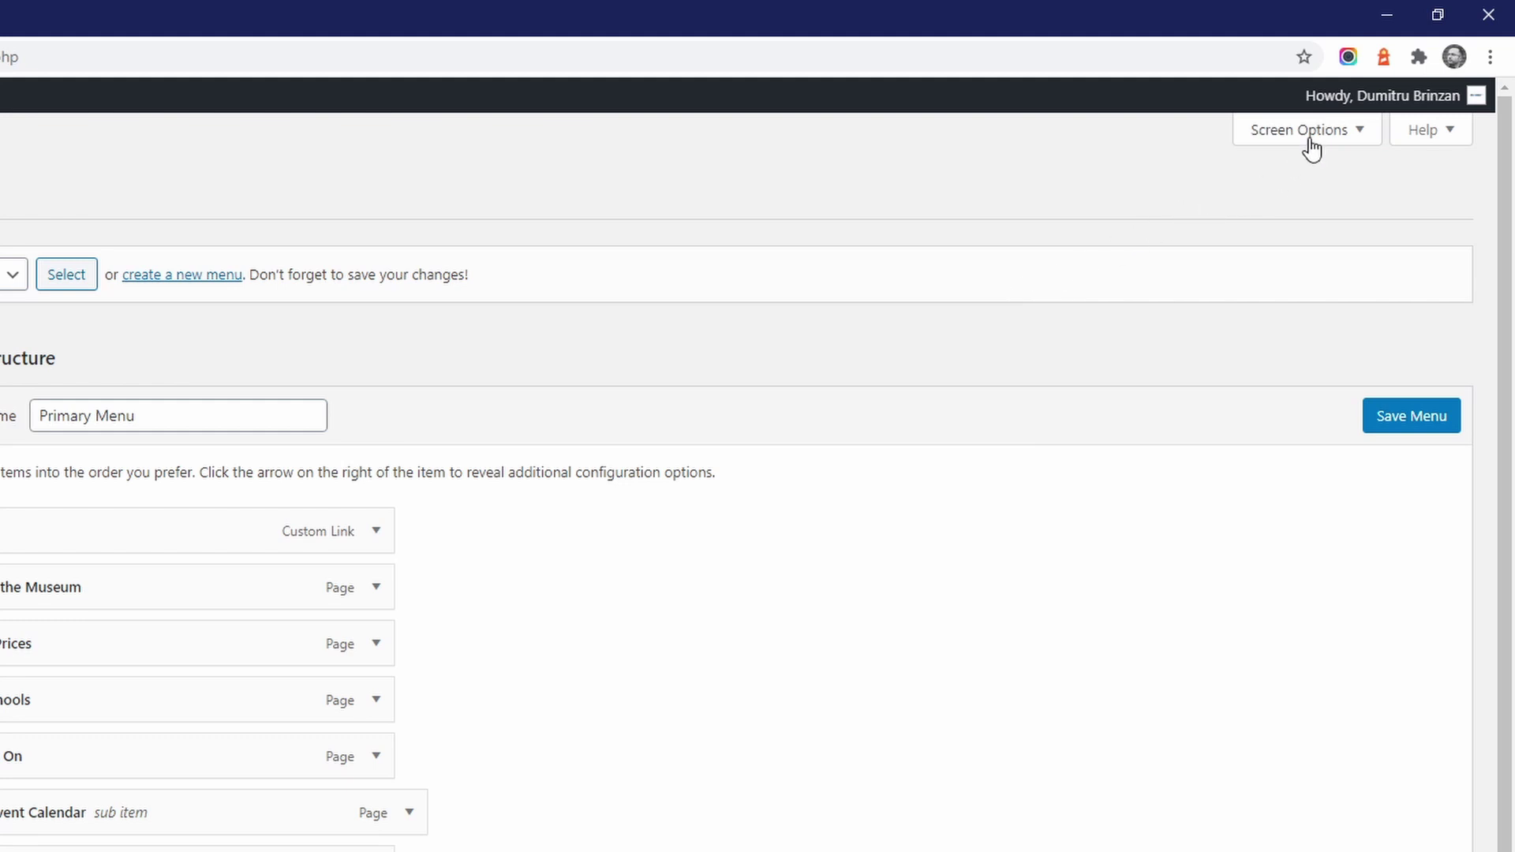
# Show the CSS Classes and Link Relationship (XFN) properties for menu items, keeping Link Target on and Title Attribute off.
pyautogui.click(1310, 139)
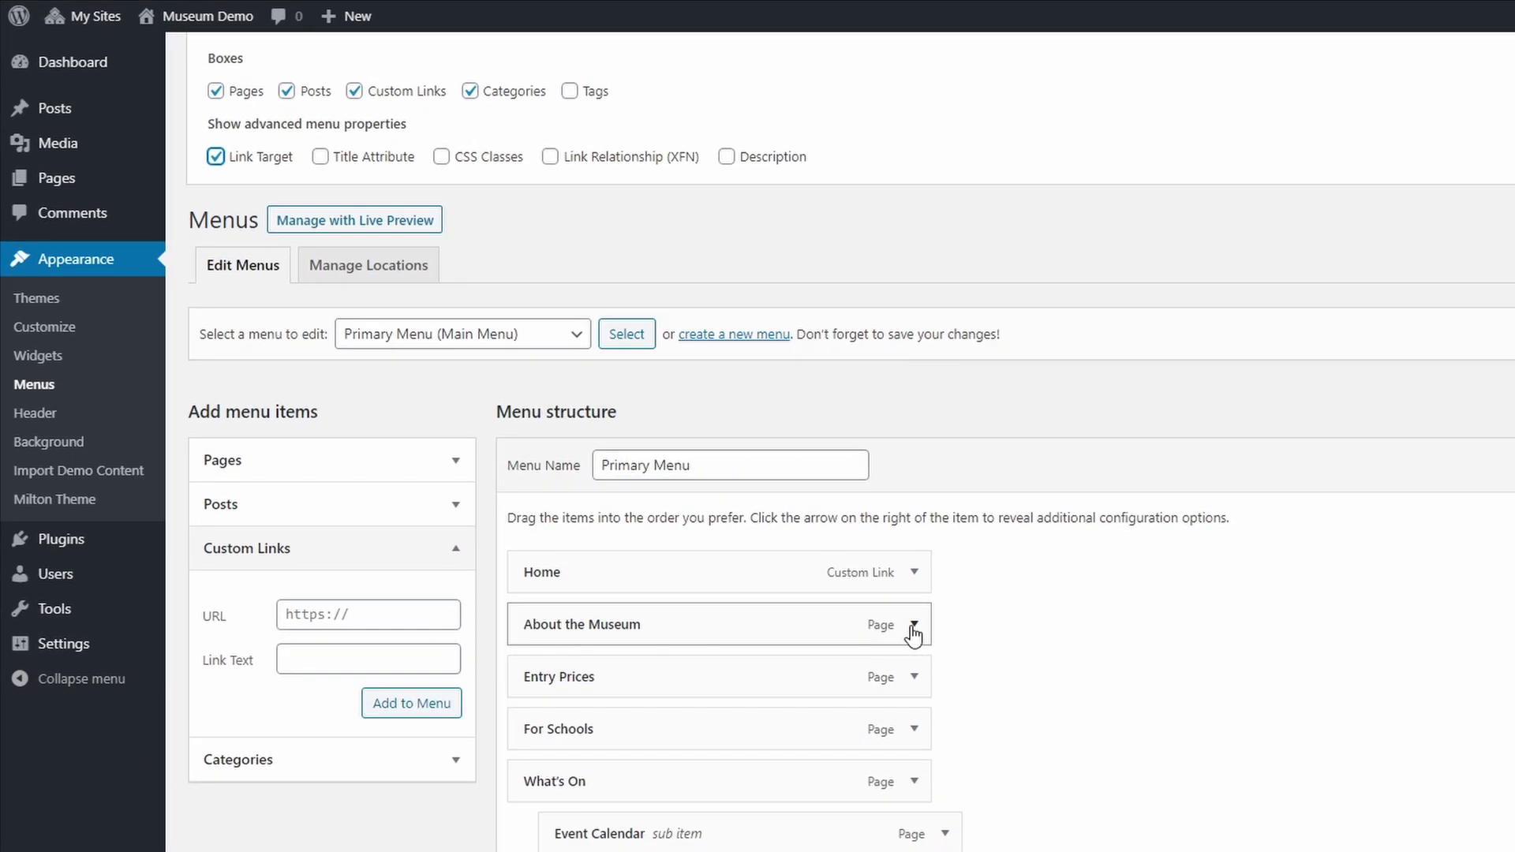
pyautogui.click(983, 750)
pyautogui.click(252, 156)
pyautogui.click(253, 156)
pyautogui.click(352, 163)
pyautogui.click(475, 162)
pyautogui.click(609, 162)
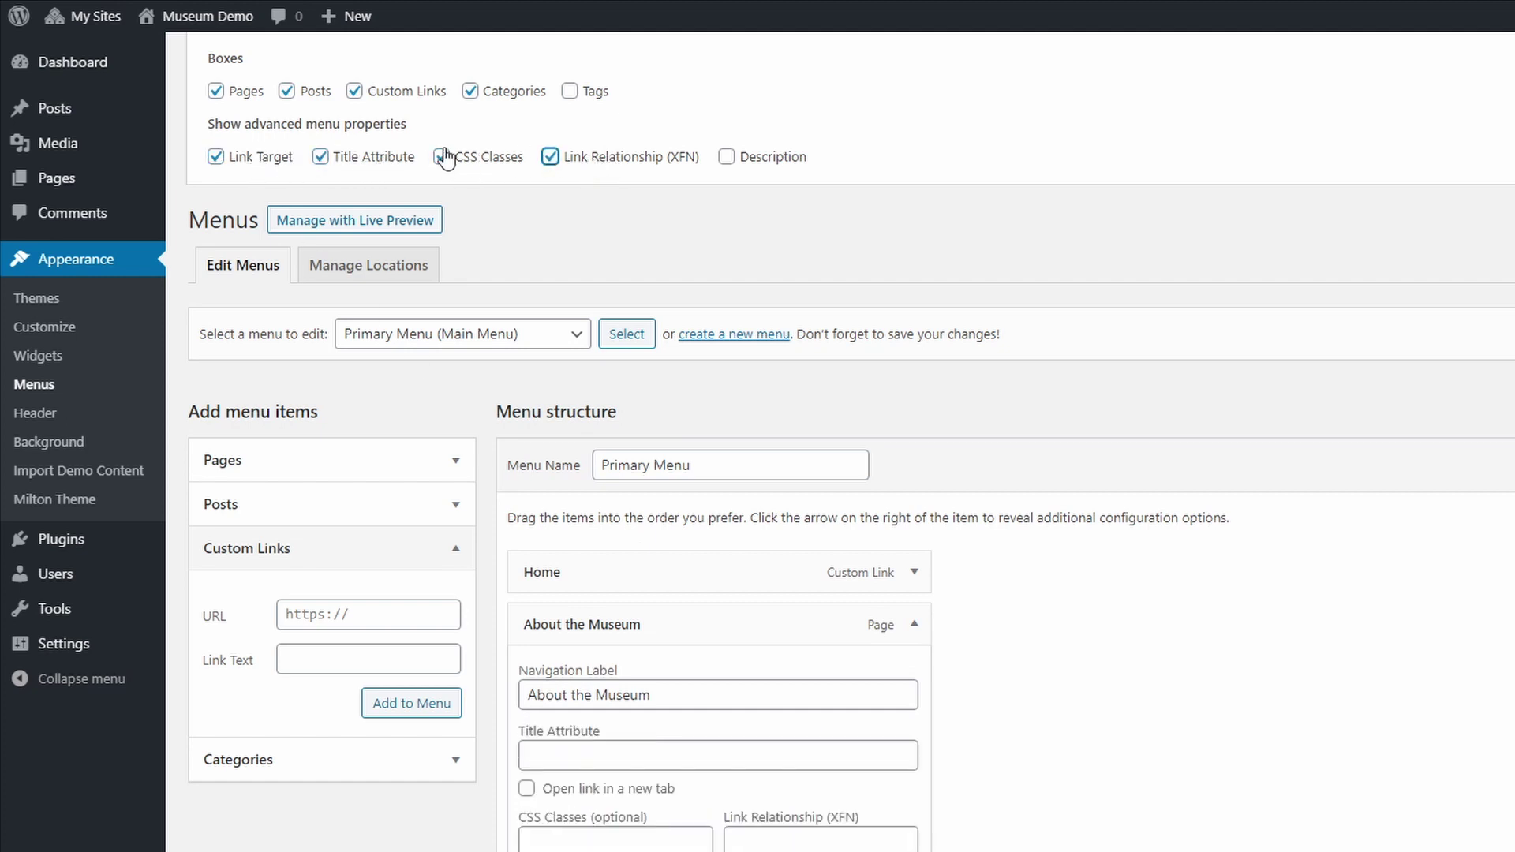
pyautogui.click(362, 159)
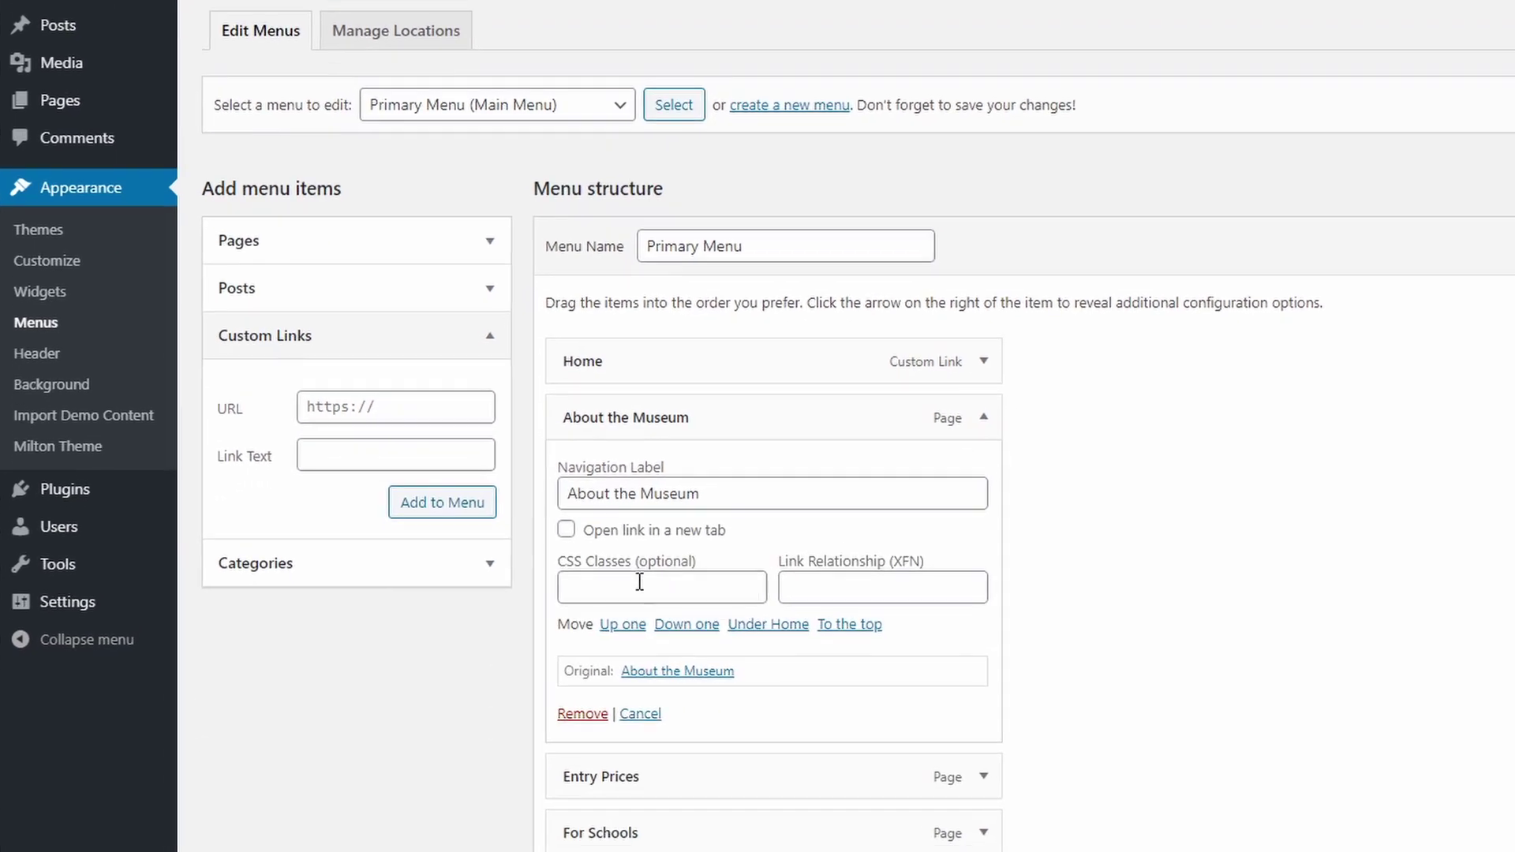
# Set the About the Museum item's link relationship to nofollow ugc and its CSS class to special-menu.
pyautogui.click(580, 635)
pyautogui.click(828, 587)
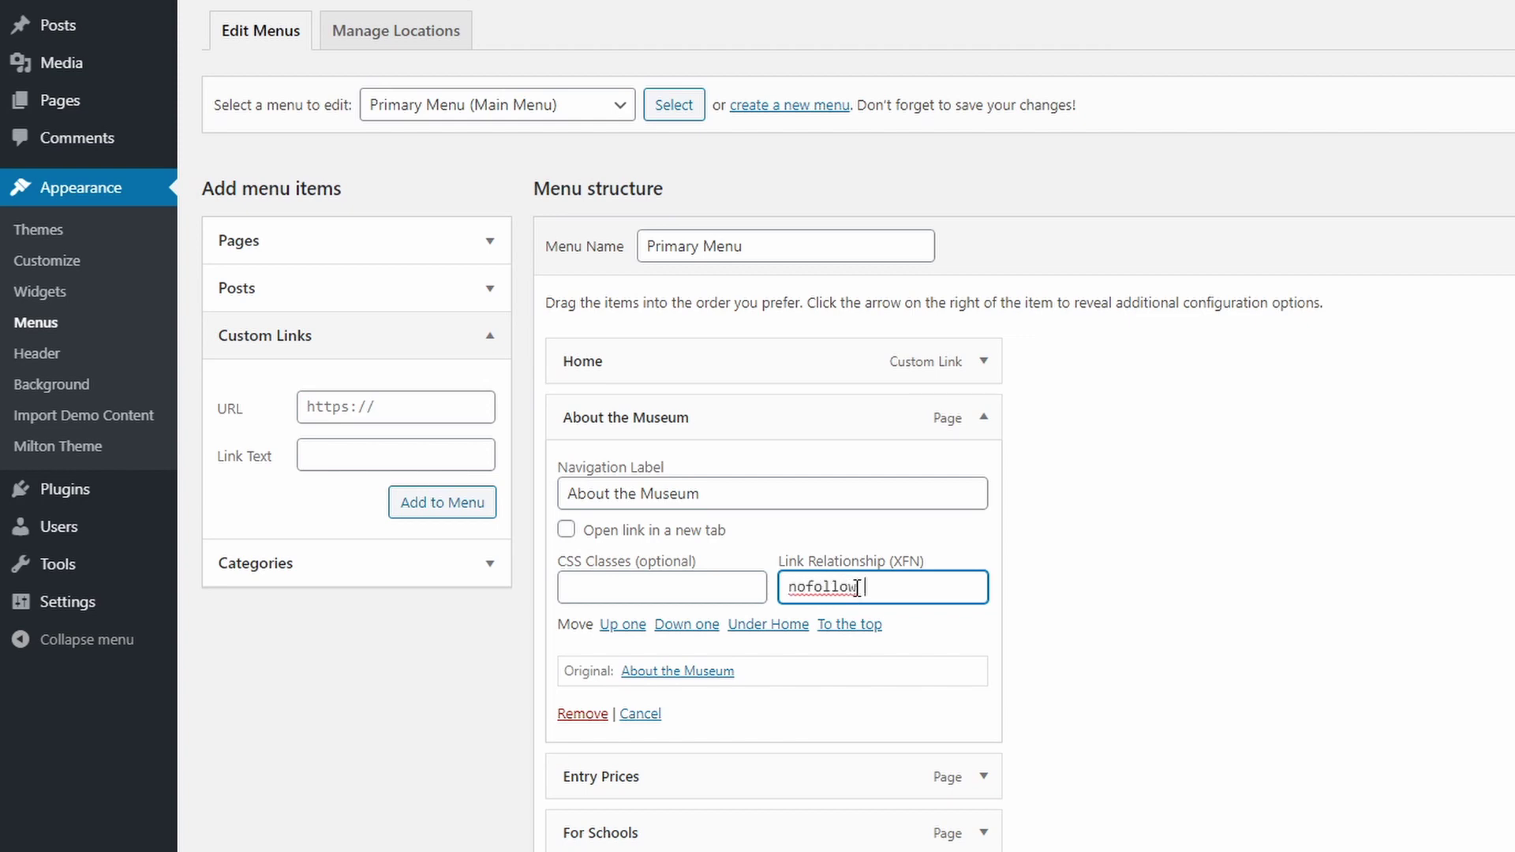
pyautogui.hotkey('ctrl', 'BackSpace')
pyautogui.click(679, 571)
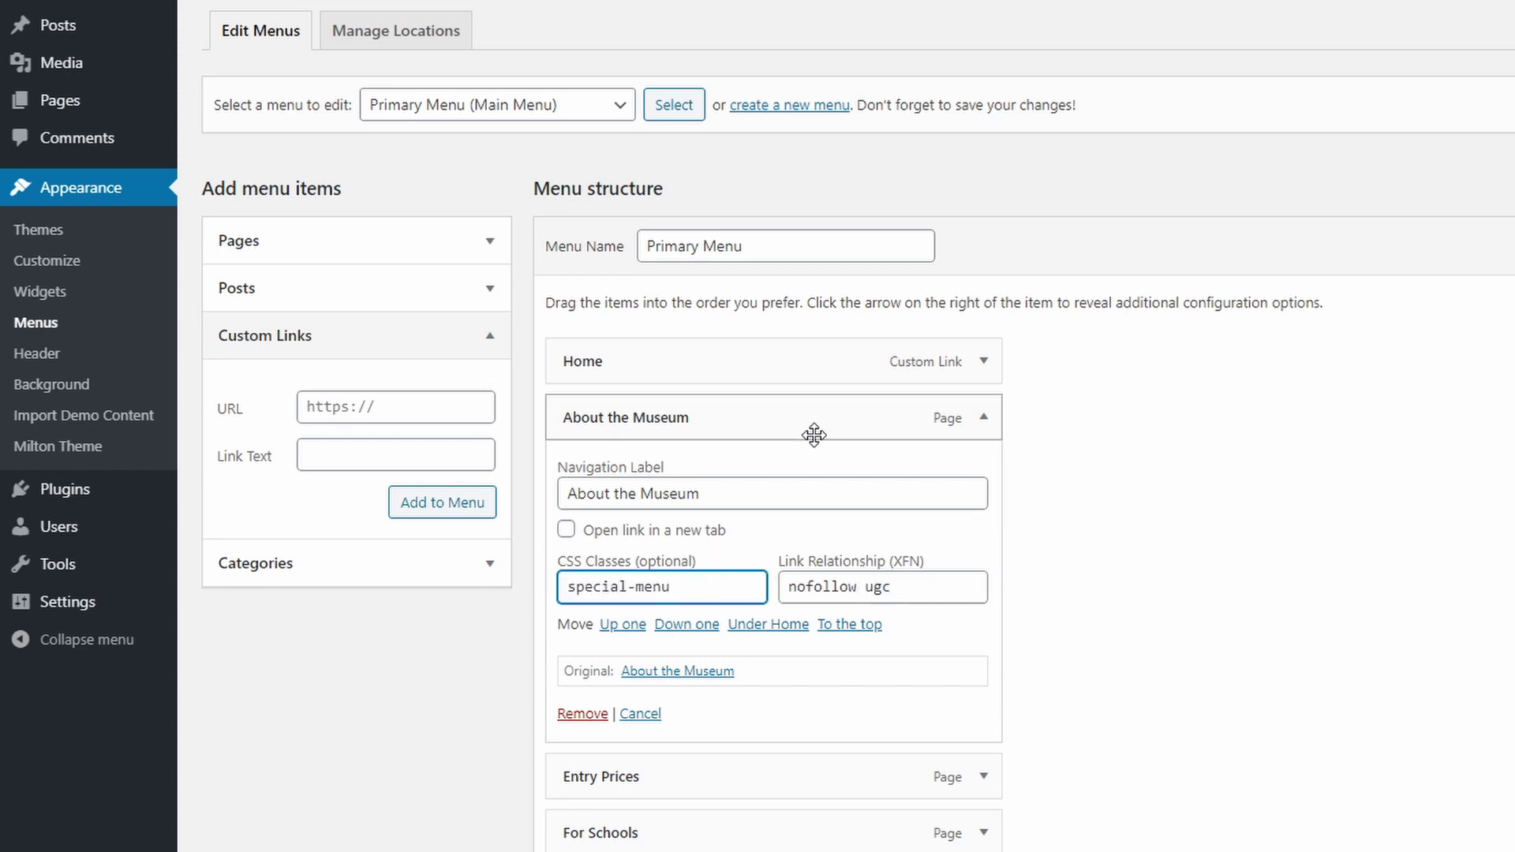
pyautogui.click(985, 418)
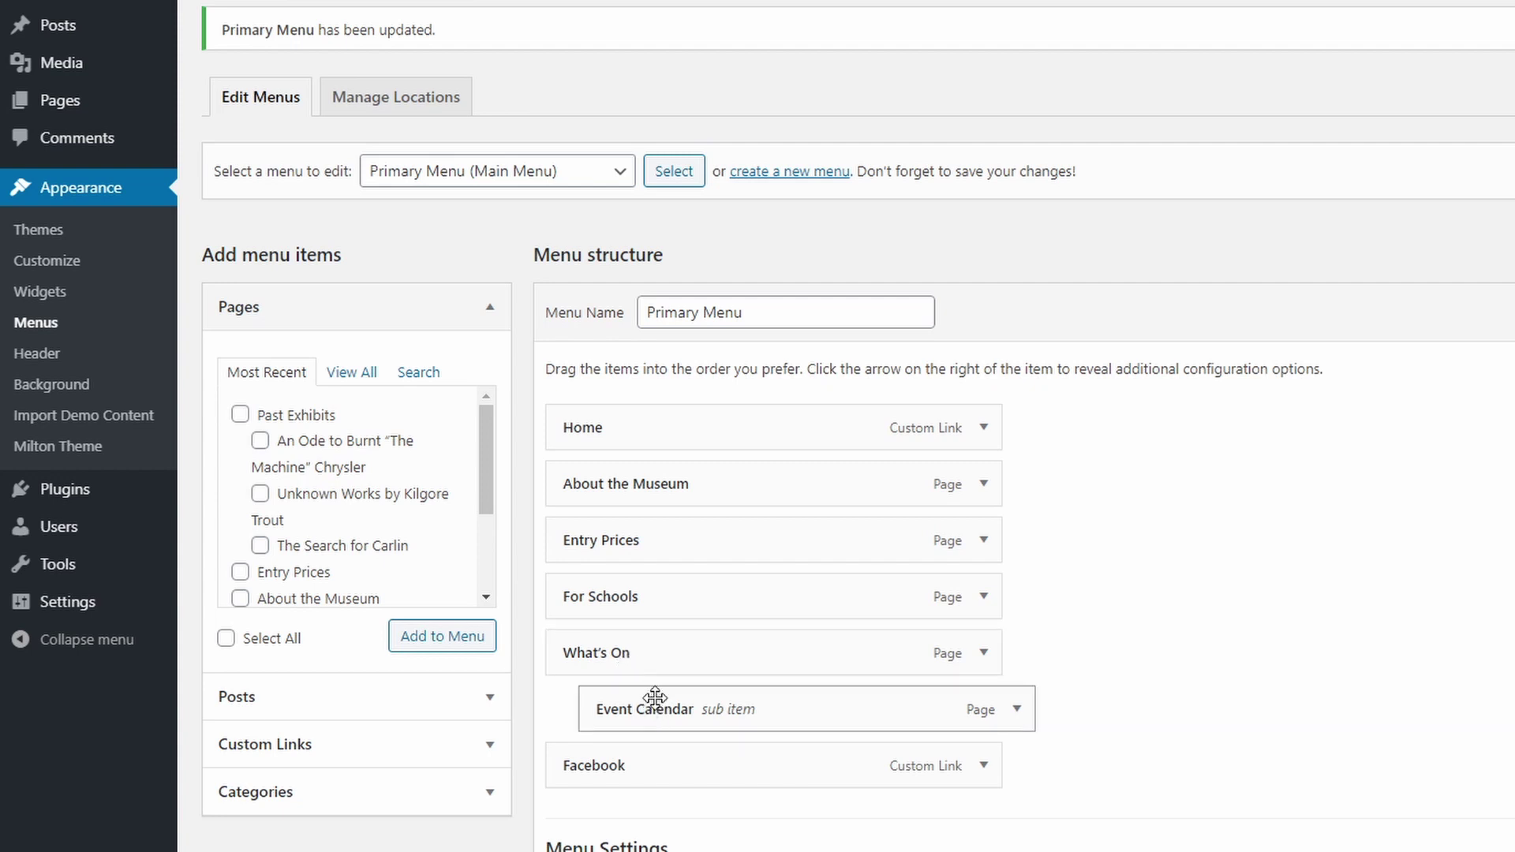
# Nest all top-level items under Home in the Primary Menu, with Facebook as the first sub item, and save the menu.
pyautogui.moveTo(608, 484); pyautogui.dragTo(648, 483)
pyautogui.moveTo(603, 541); pyautogui.dragTo(636, 540)
pyautogui.moveTo(612, 596); pyautogui.dragTo(636, 597)
pyautogui.moveTo(631, 652); pyautogui.dragTo(679, 653)
pyautogui.moveTo(721, 761); pyautogui.dragTo(675, 481)
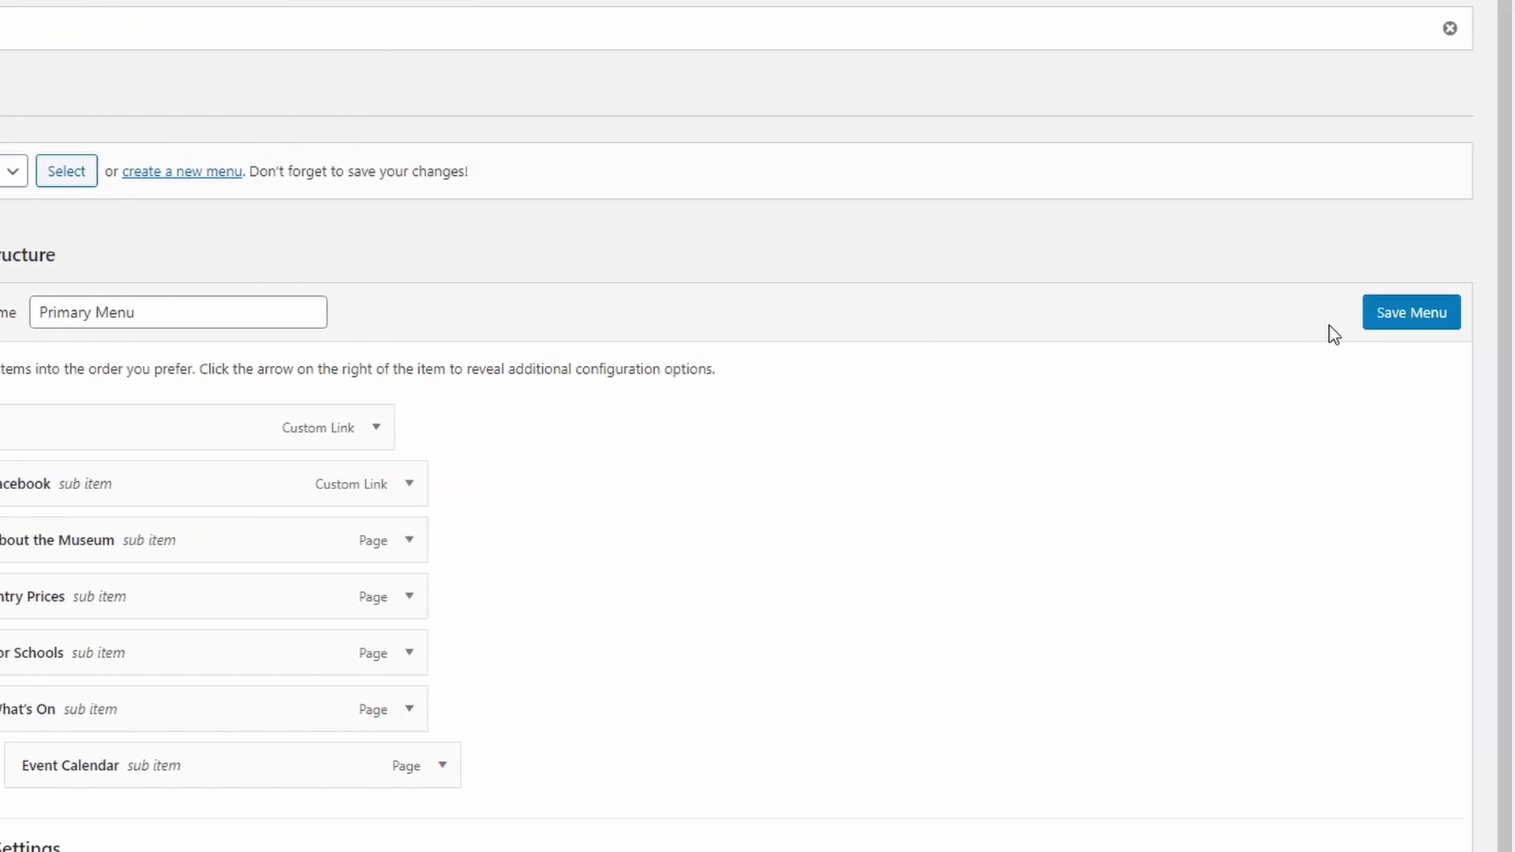
pyautogui.click(1393, 311)
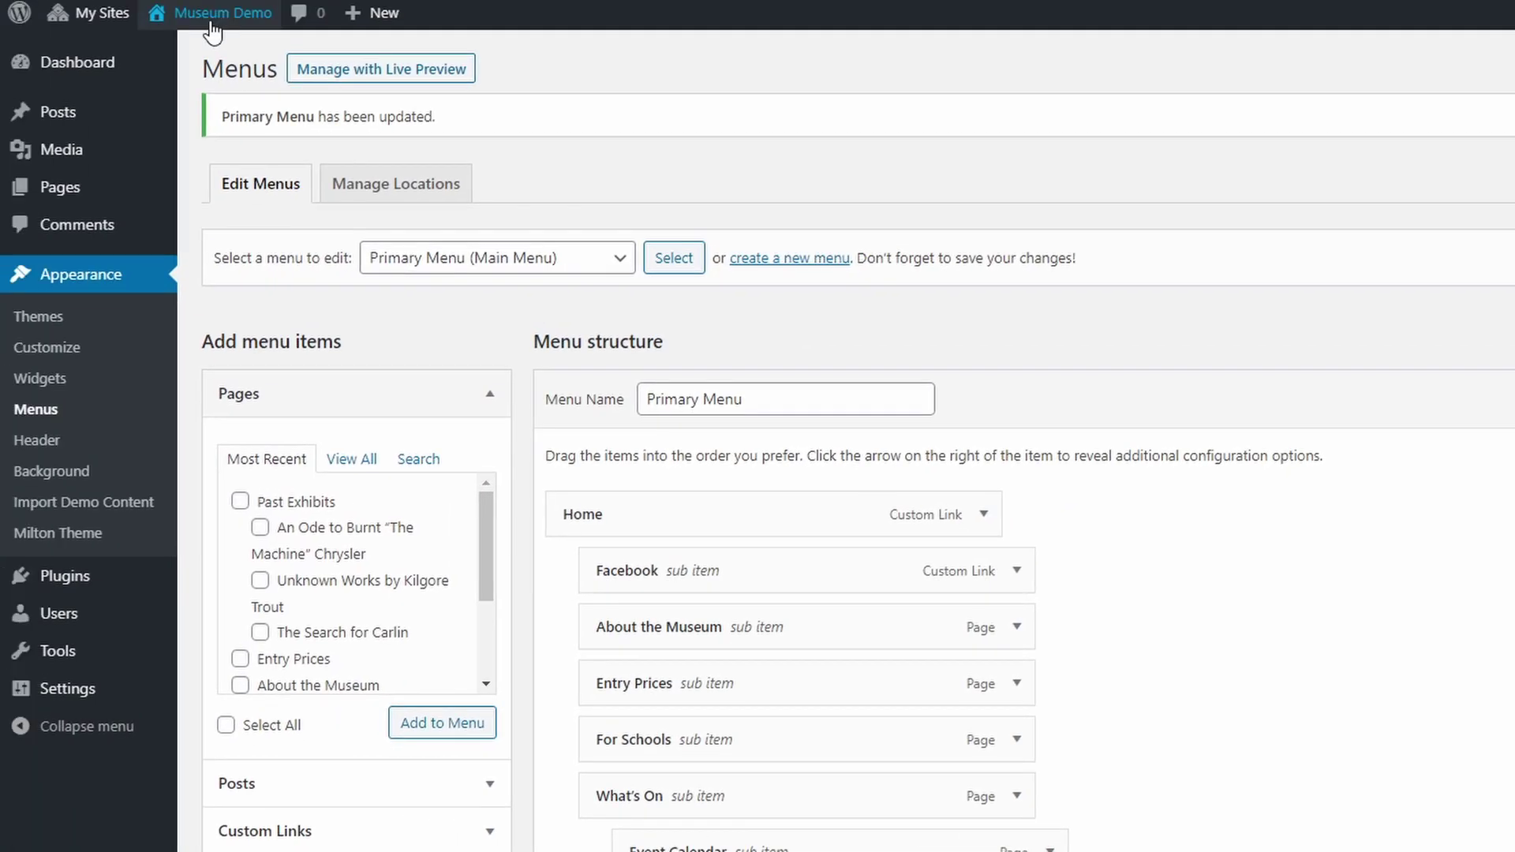
# Check the Home dropdown and its What's On submenu on the front page, and follow the About the Museum link.
pyautogui.click(211, 26)
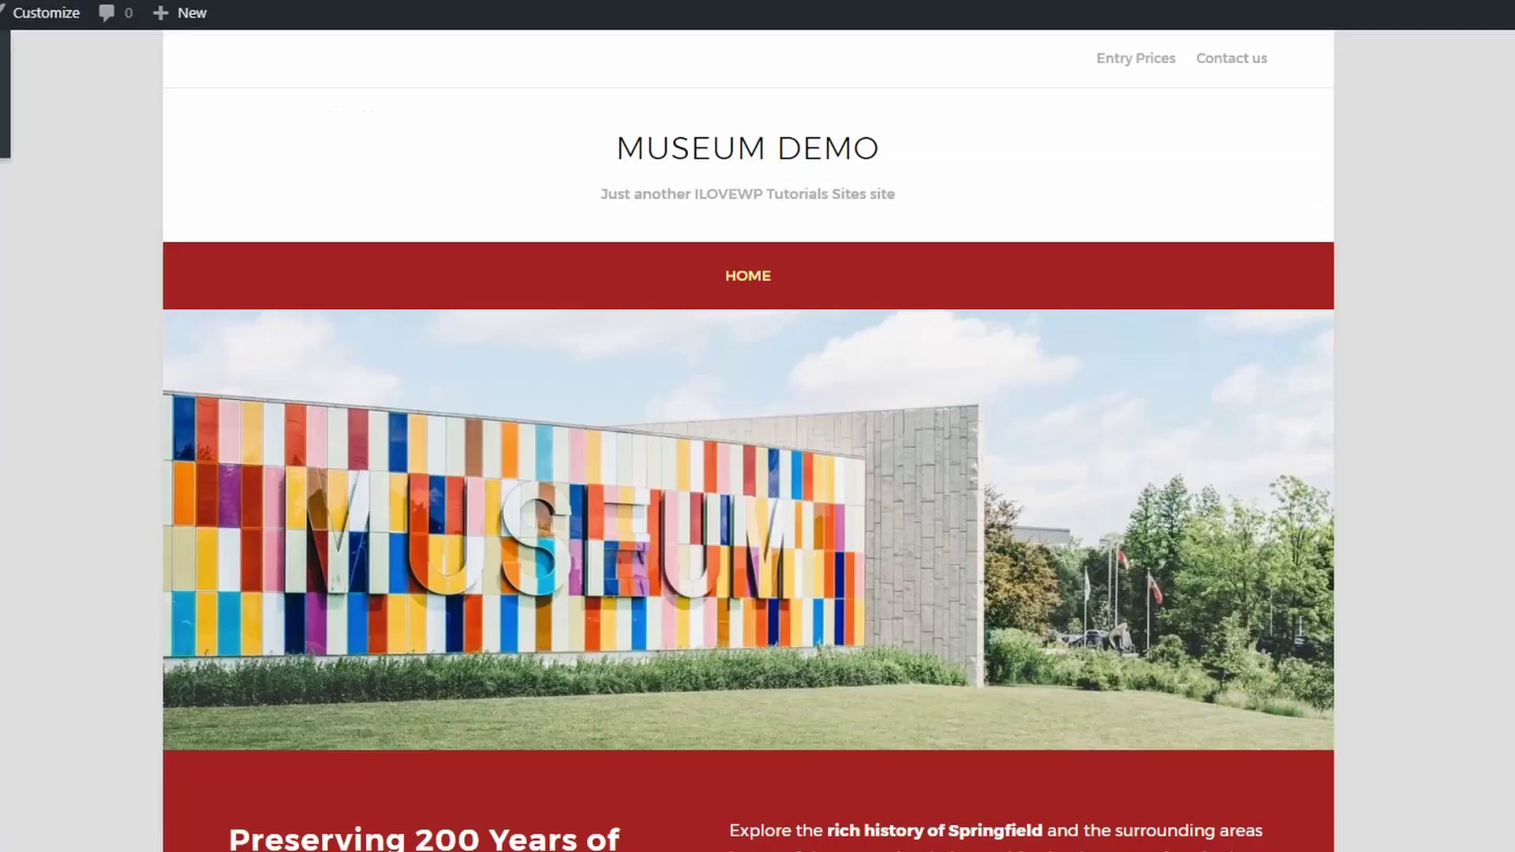
pyautogui.moveTo(734, 279)
pyautogui.moveTo(774, 507)
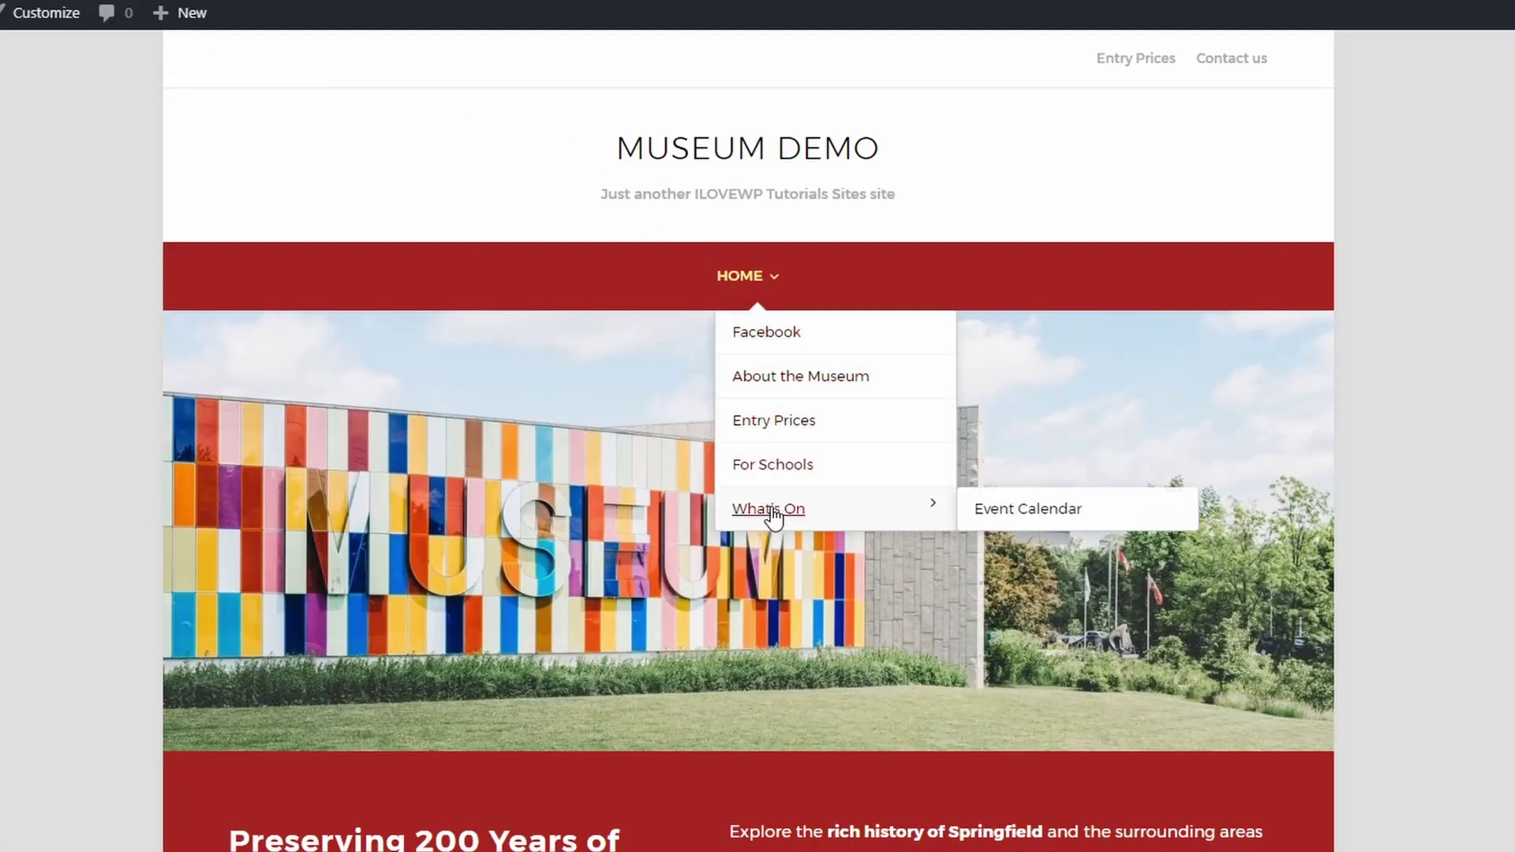
pyautogui.click(775, 397)
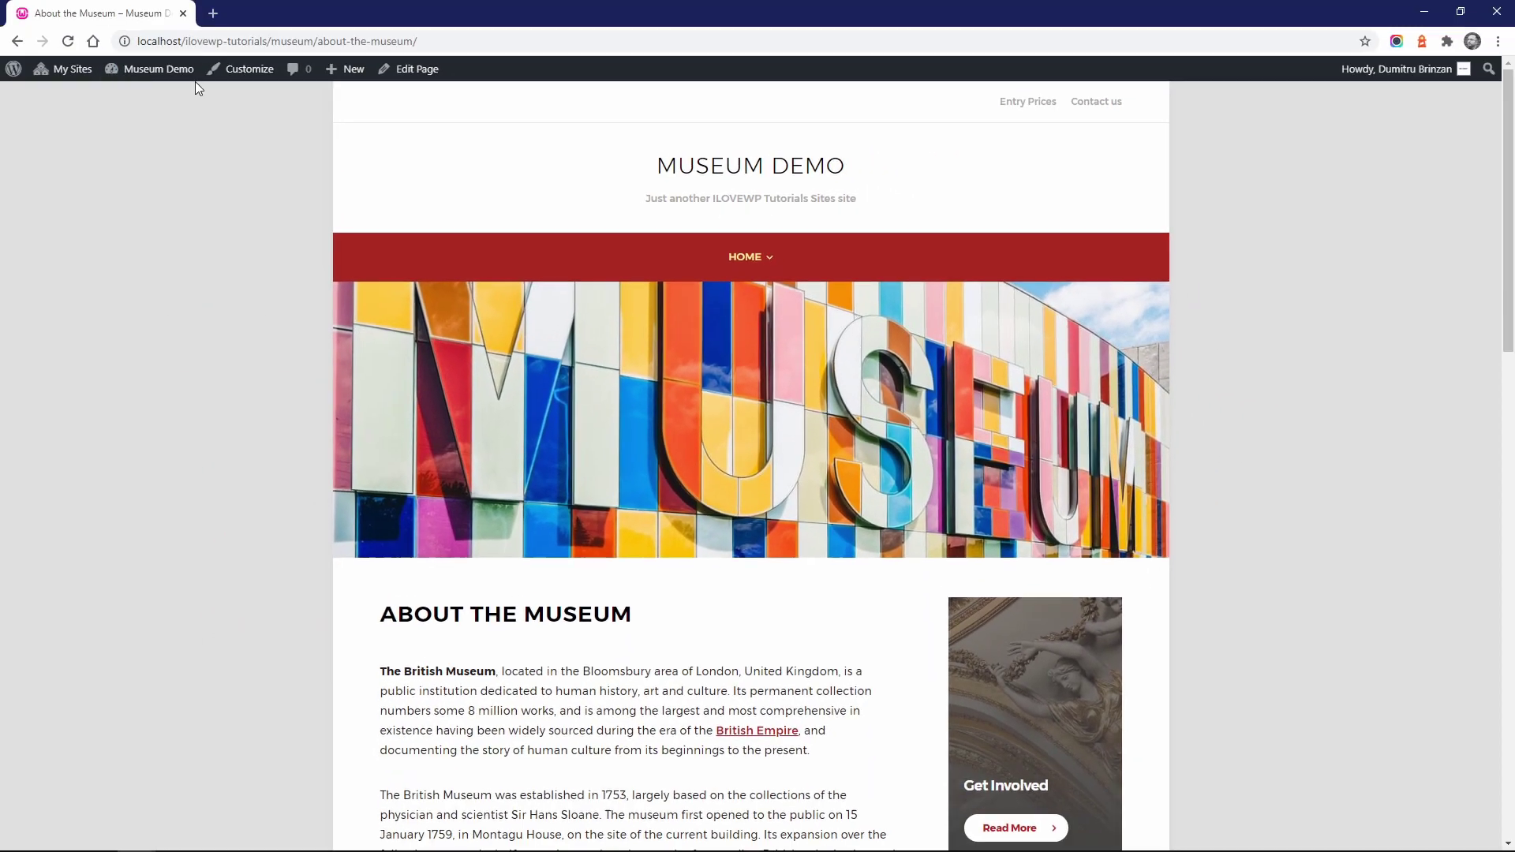
# Open the Museum Demo site's menu editor and review the available boxes and advanced menu properties in the screen options.
pyautogui.moveTo(150, 70)
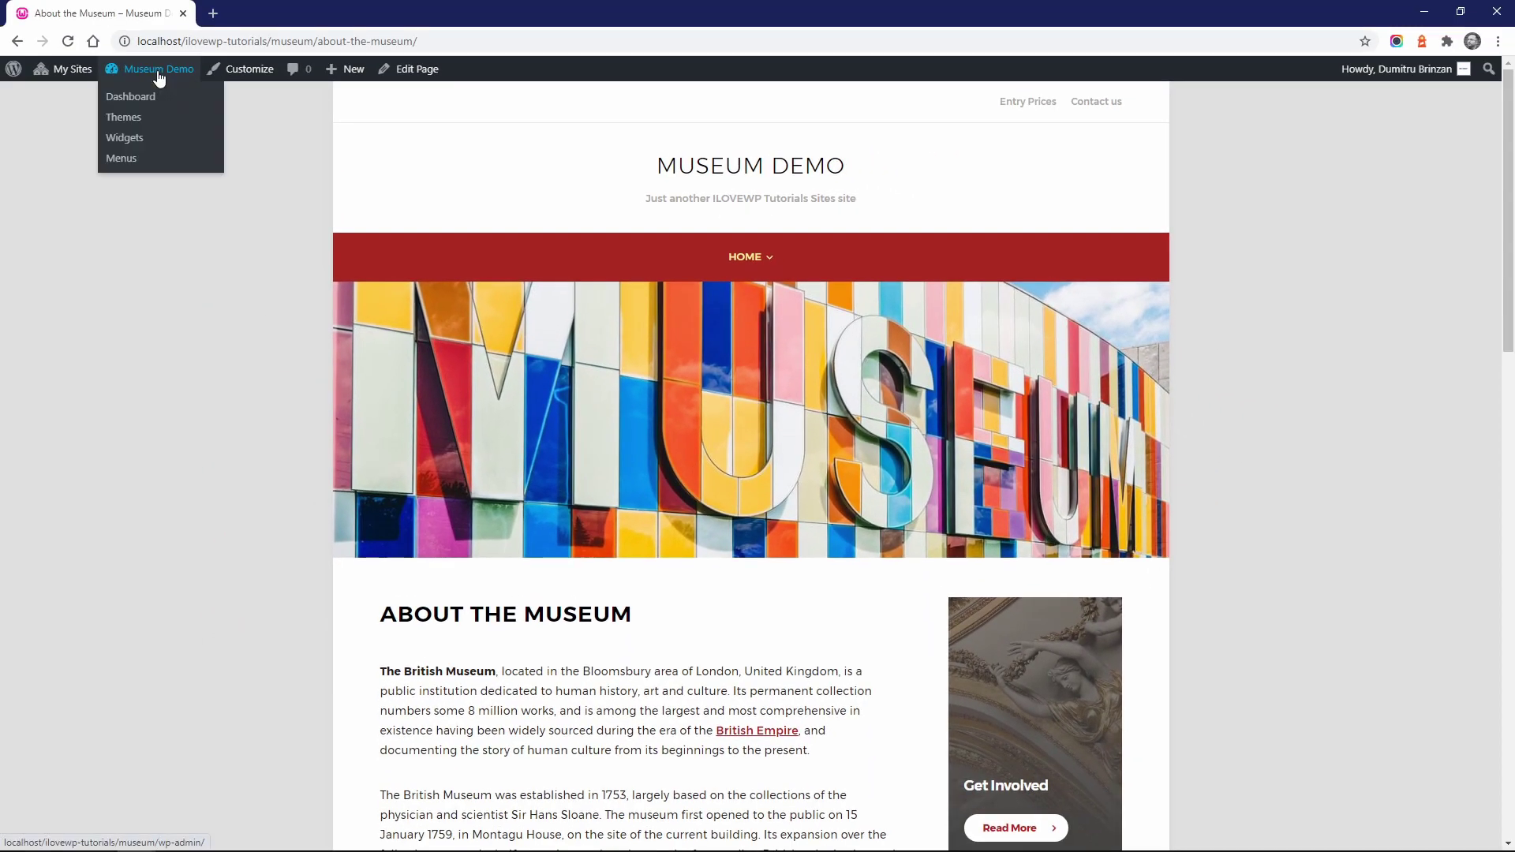
pyautogui.click(119, 161)
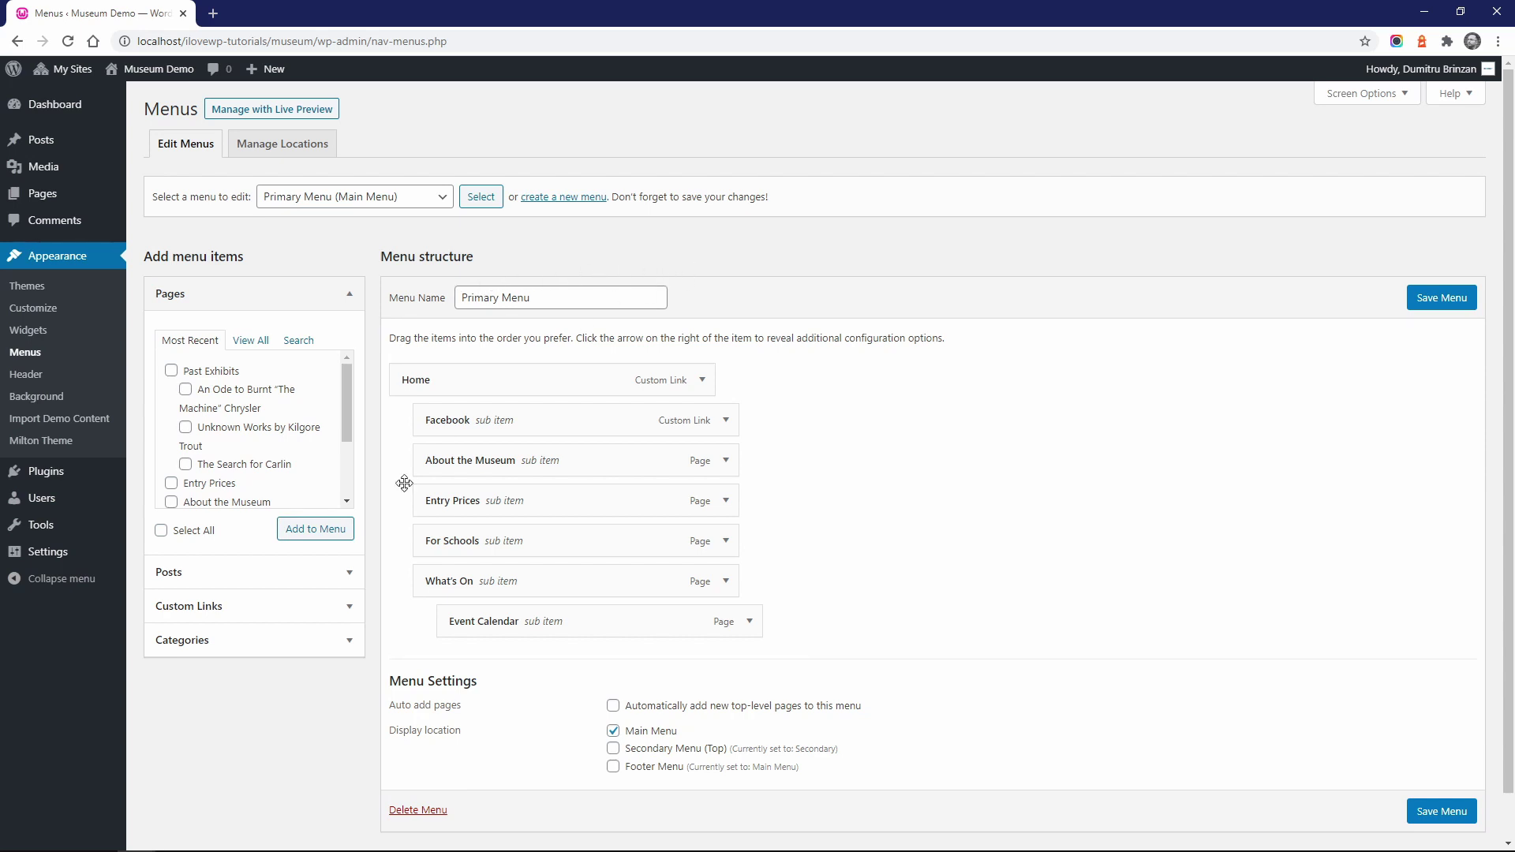
pyautogui.click(1355, 99)
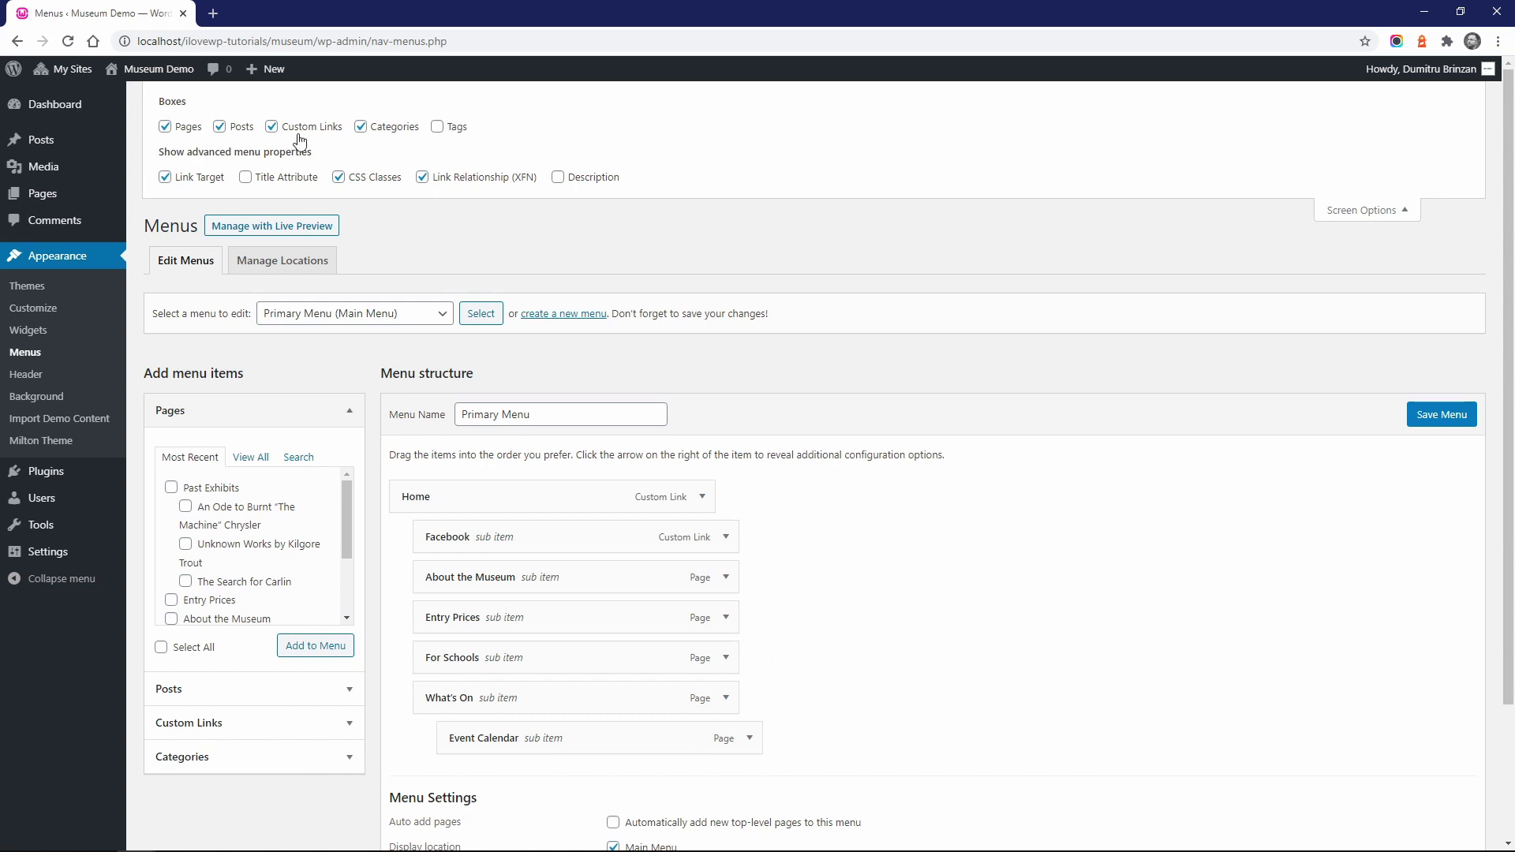
pyautogui.click(1342, 209)
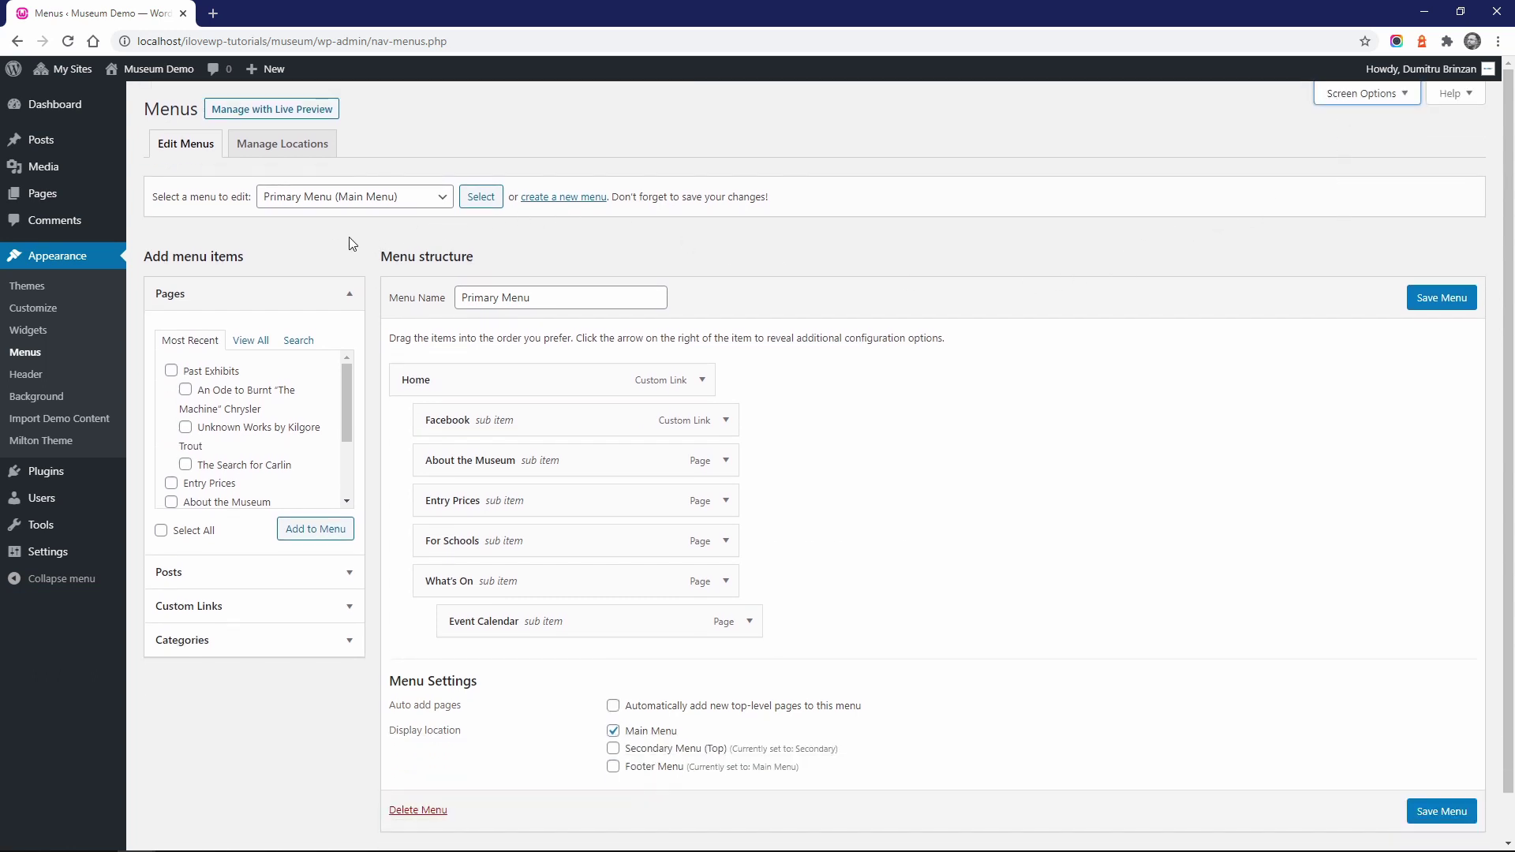
# Load the existing Main Menu (Footer Menu) for editing and review its items and display location.
pyautogui.click(323, 204)
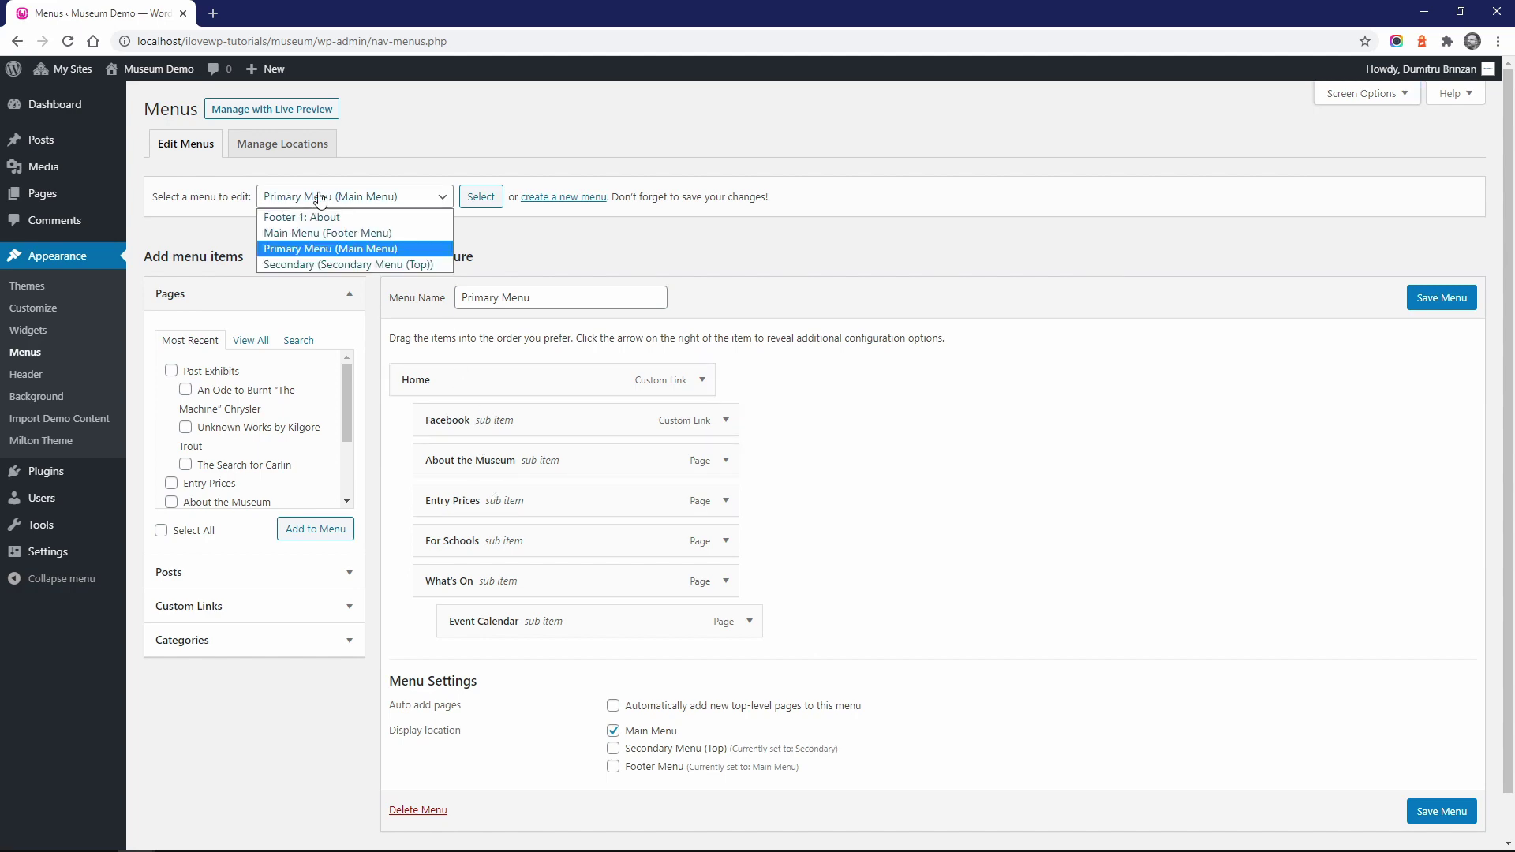
pyautogui.click(306, 227)
pyautogui.click(474, 199)
pyautogui.scroll(-2, 821, 402)
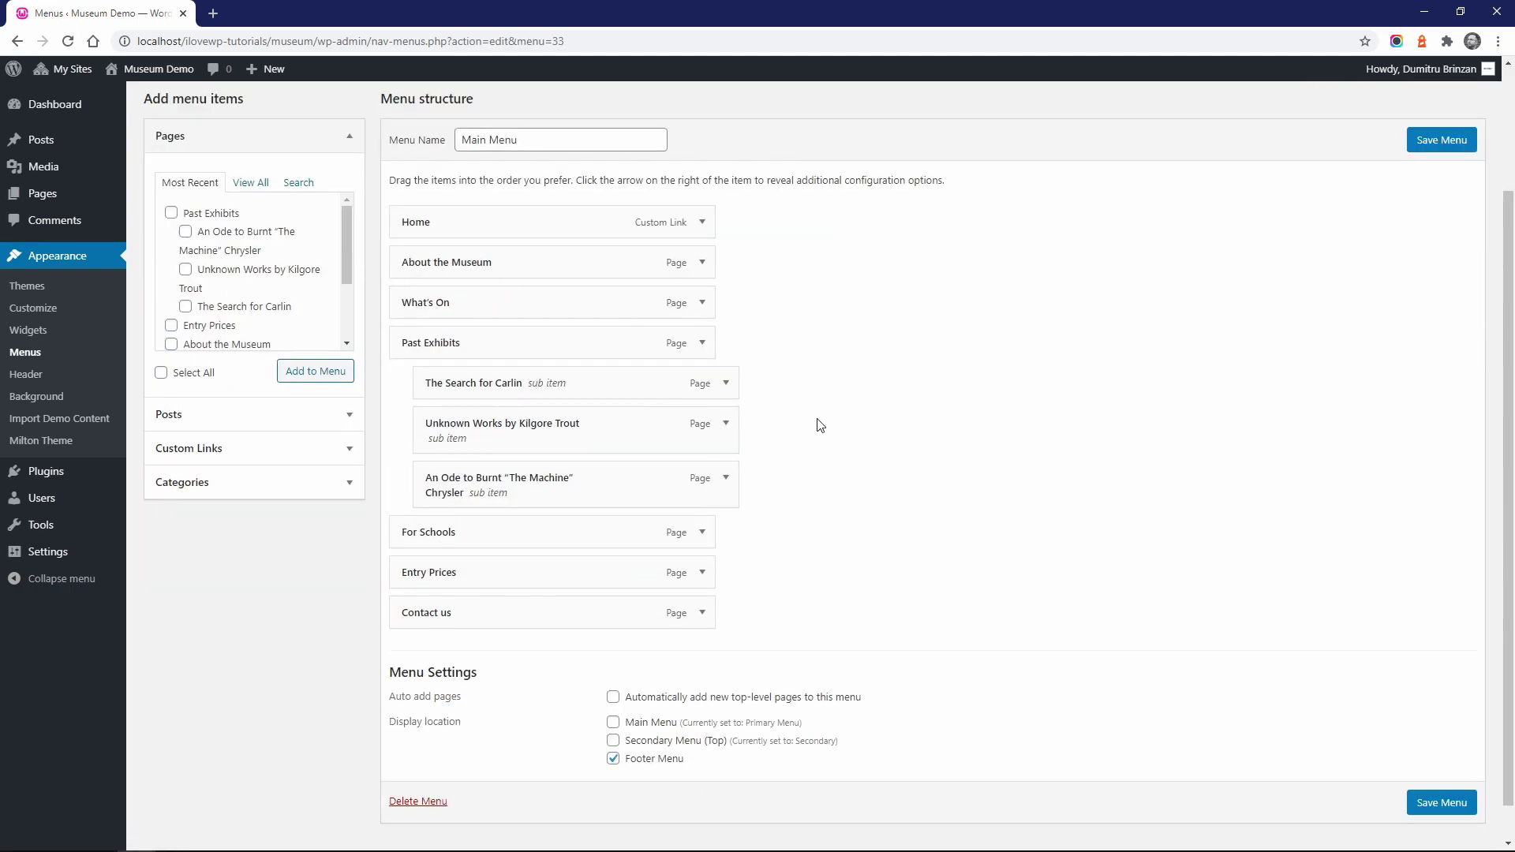
pyautogui.scroll(-1, 821, 442)
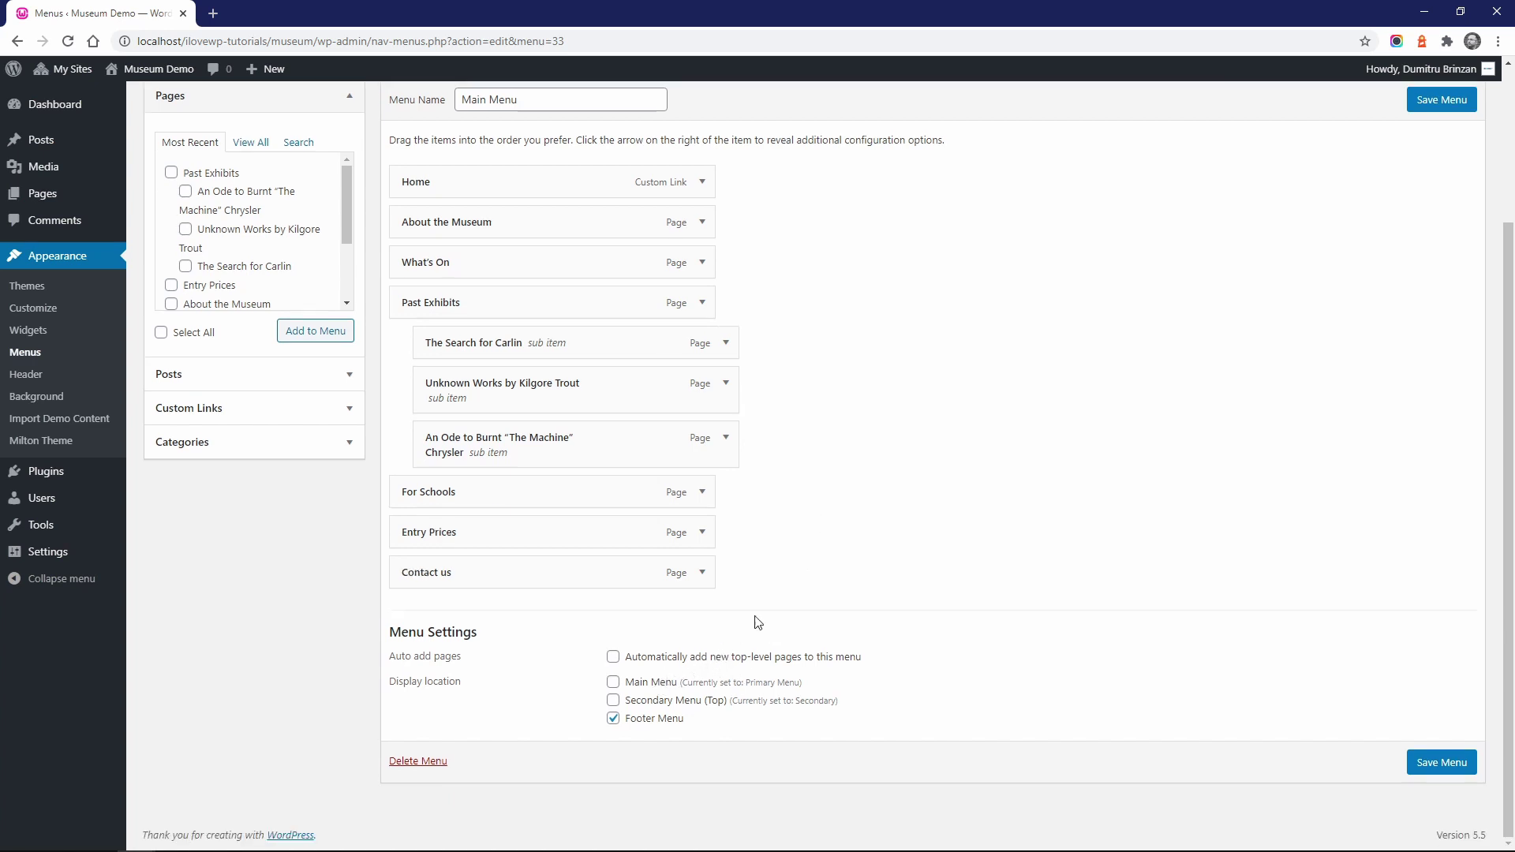
pyautogui.scroll(3, 778, 588)
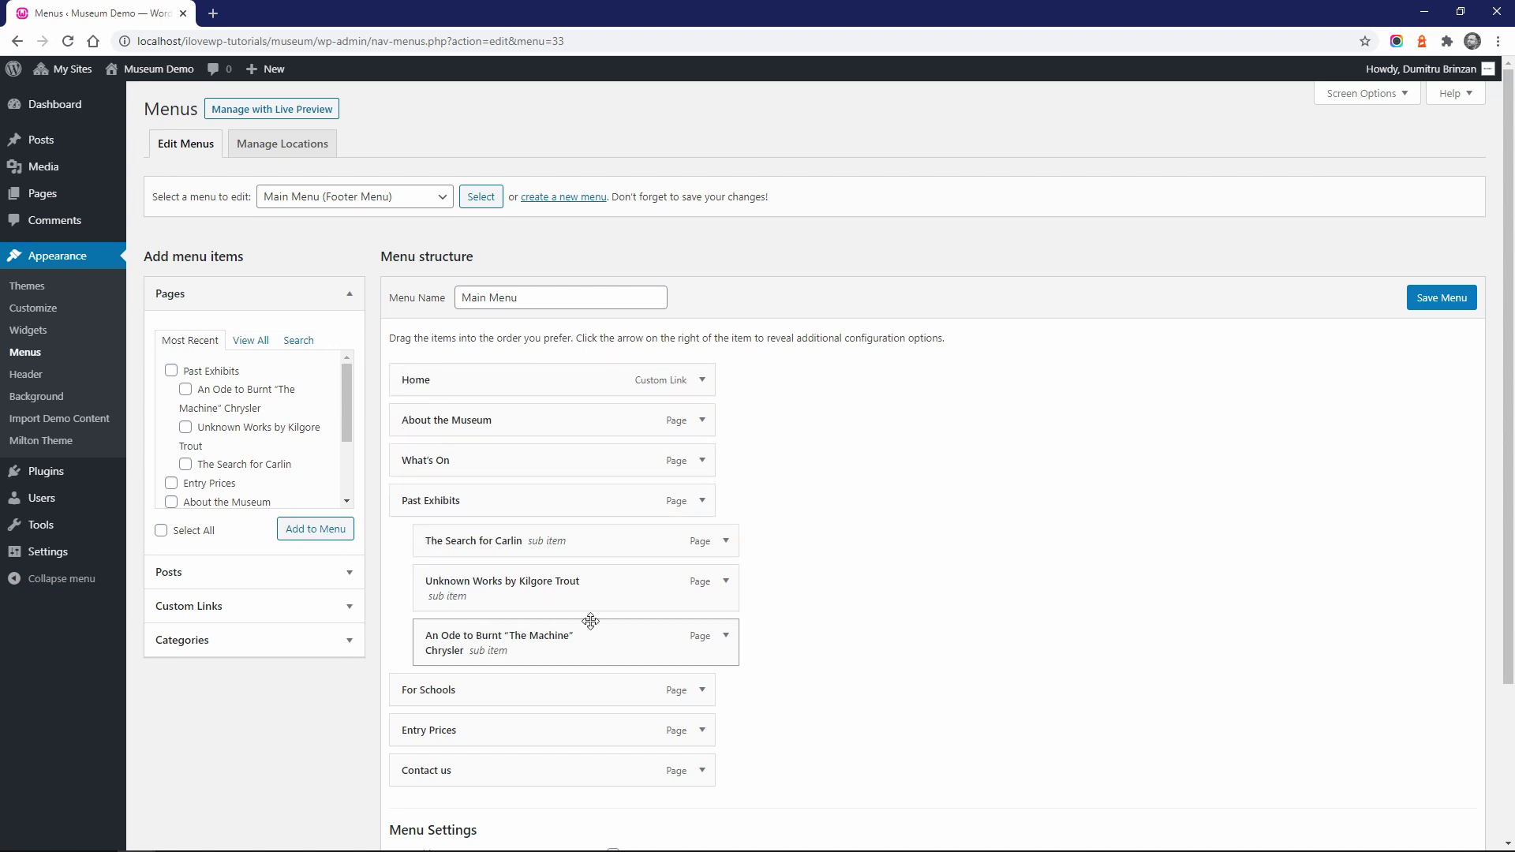
# Assign the menu to the Main Menu display location, keeping Footer Menu enabled, and save it.
pyautogui.scroll(-2, 771, 593)
pyautogui.scroll(-1, 771, 592)
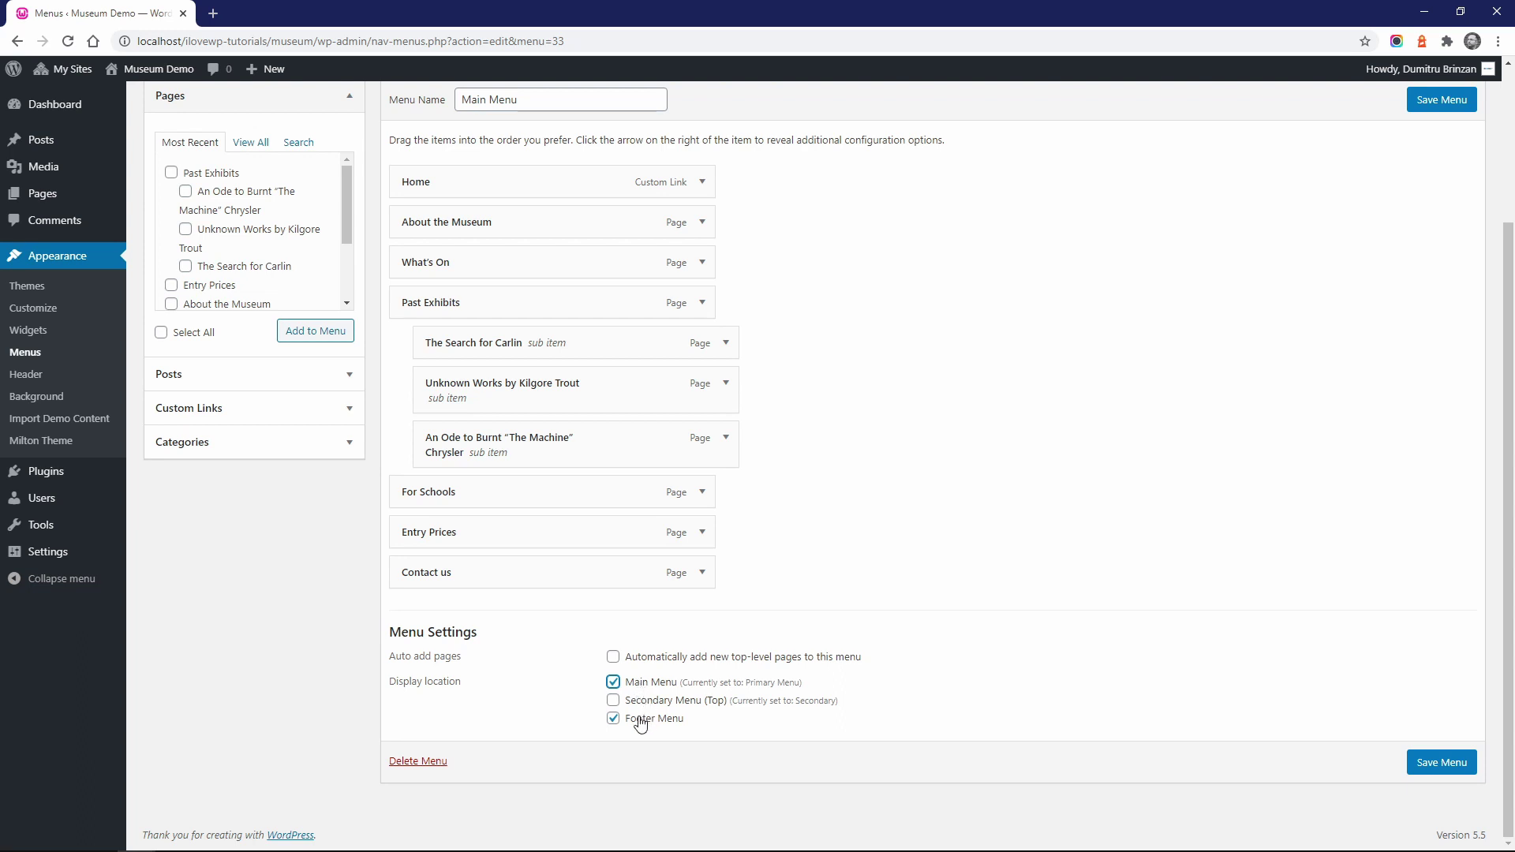
pyautogui.click(1427, 771)
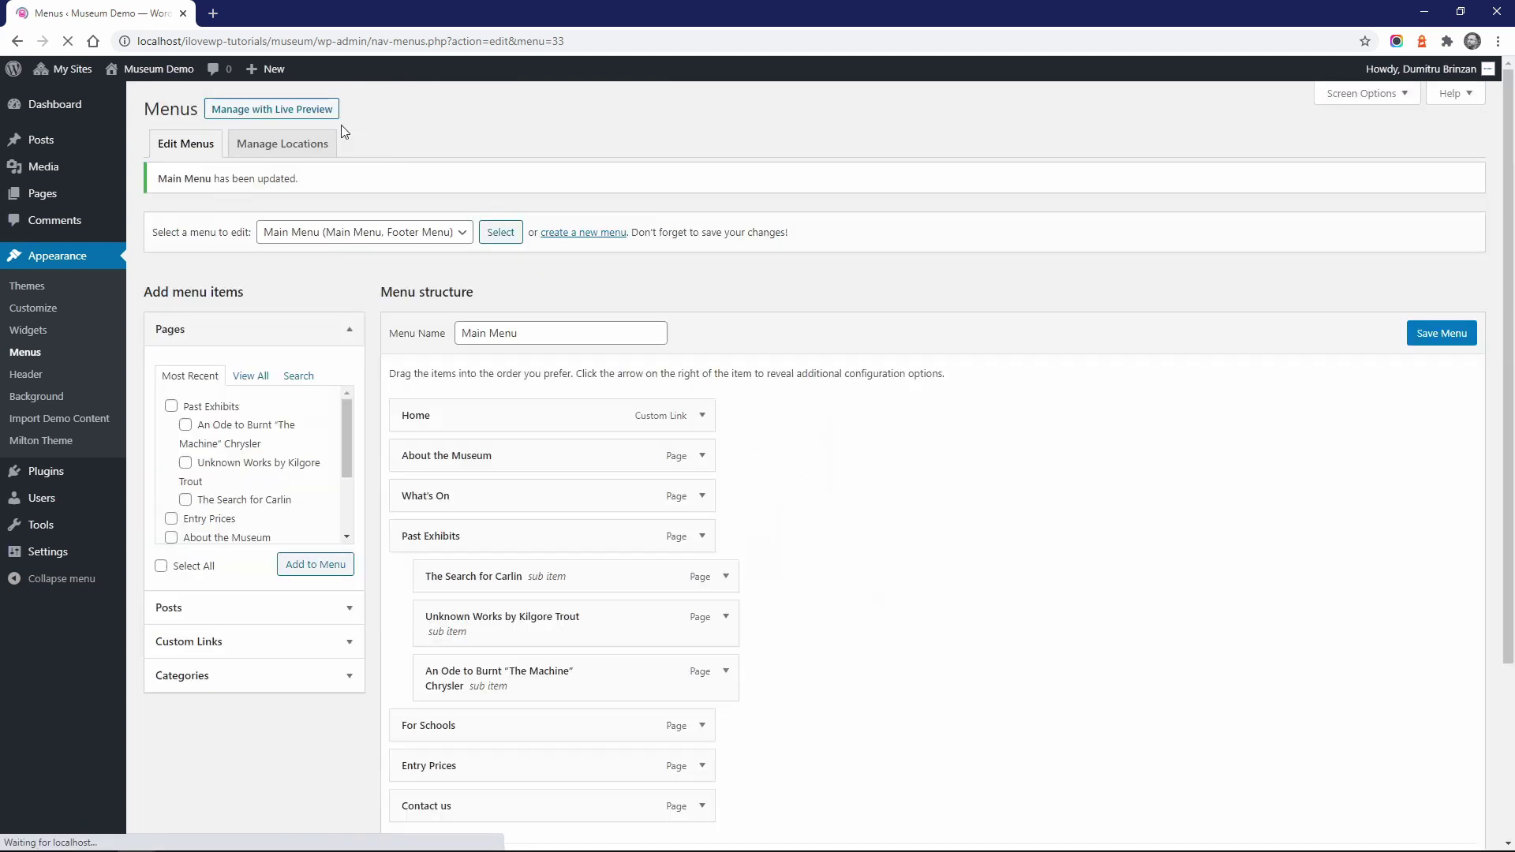
# Open the site's front page and check the navigation menu in both the header and the footer.
pyautogui.click(154, 68)
pyautogui.moveTo(719, 244)
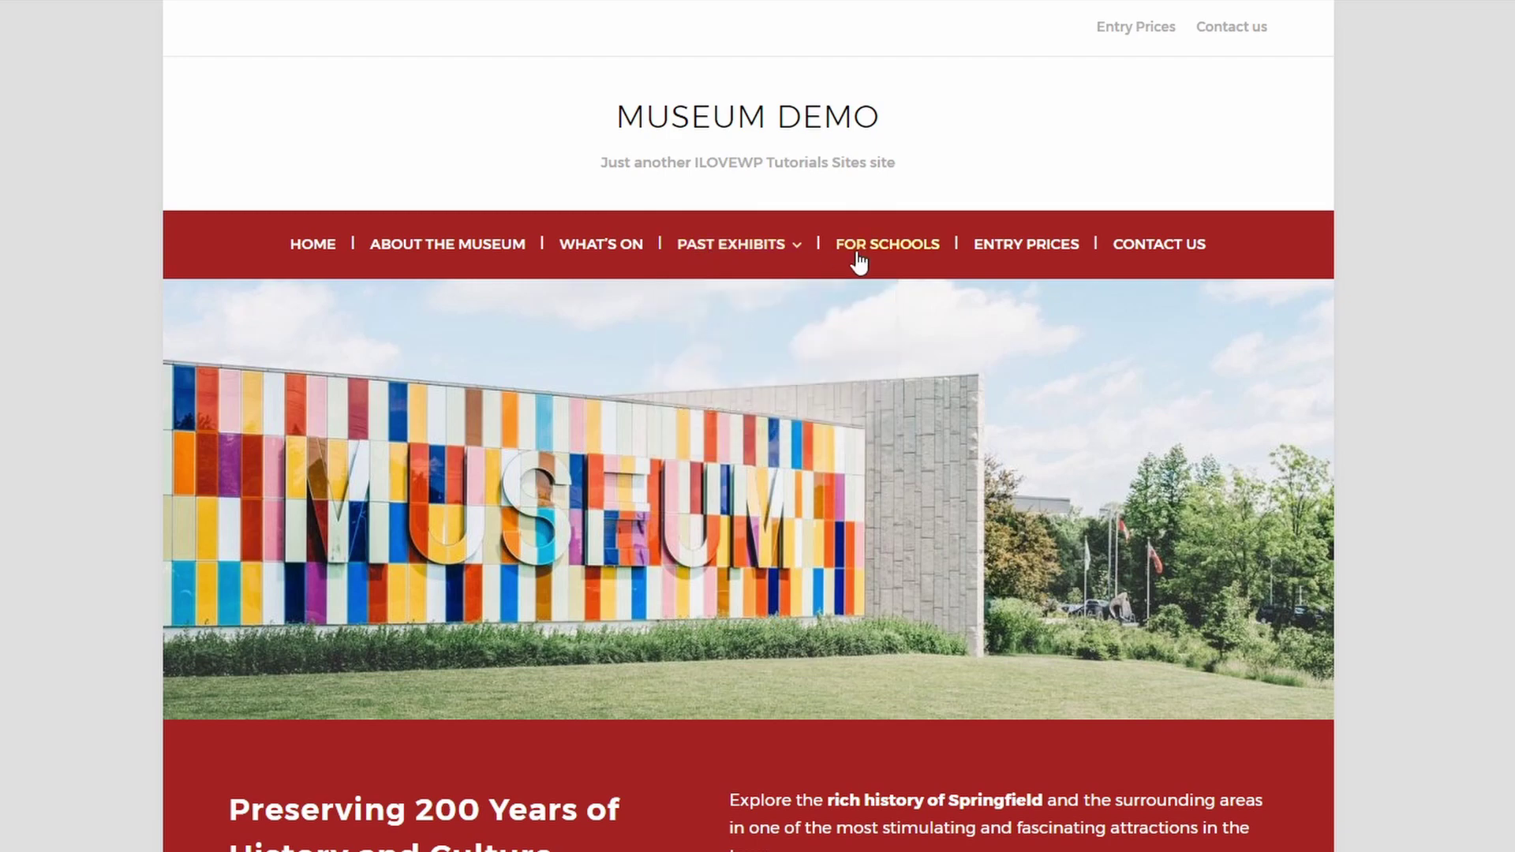
pyautogui.scroll(-5, 852, 331)
pyautogui.scroll(-12, 853, 360)
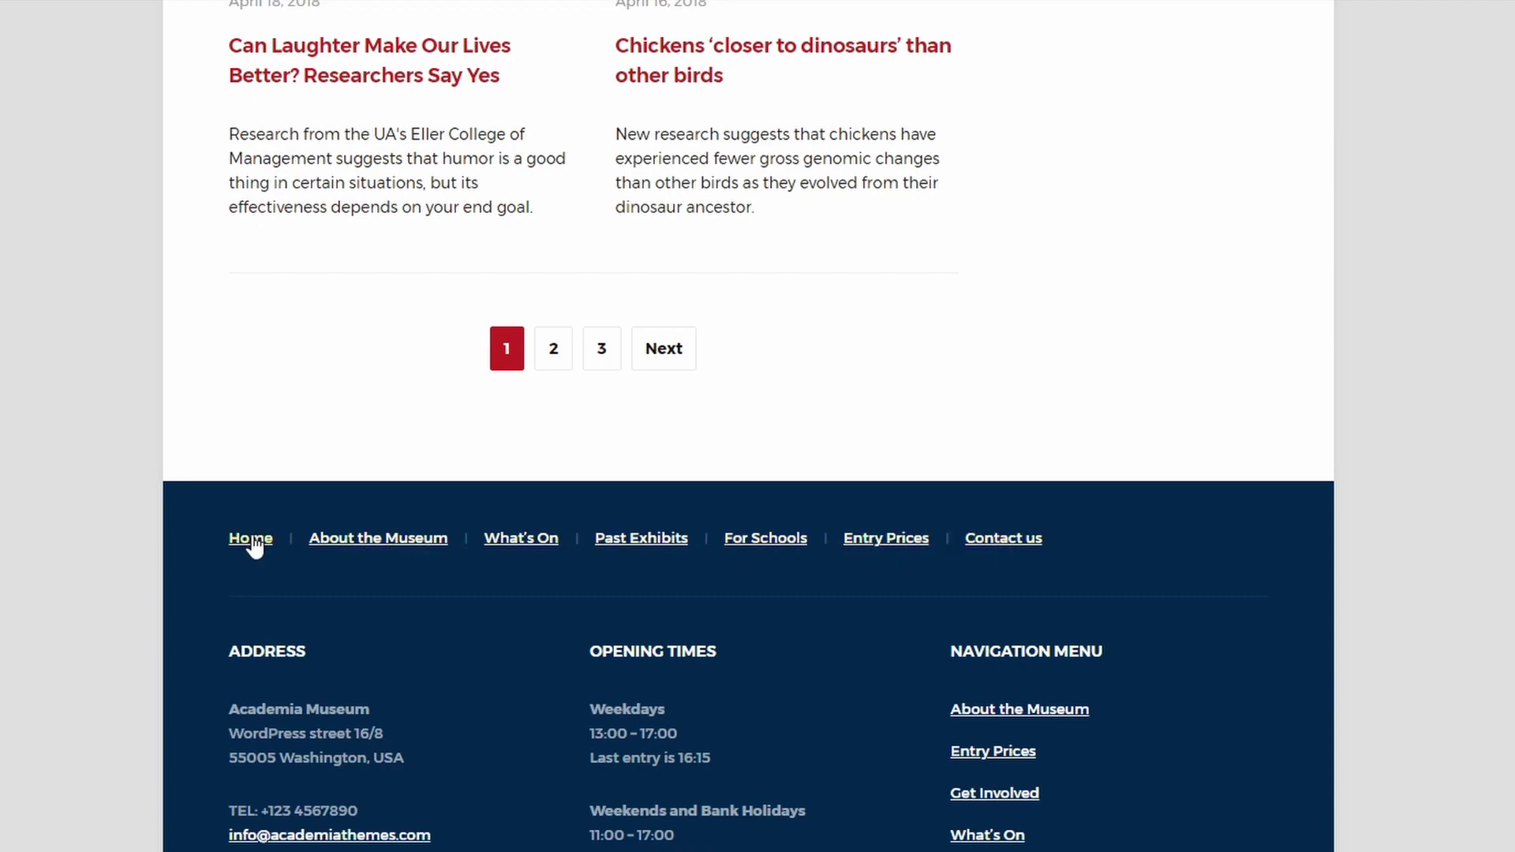
pyautogui.scroll(15, 393, 472)
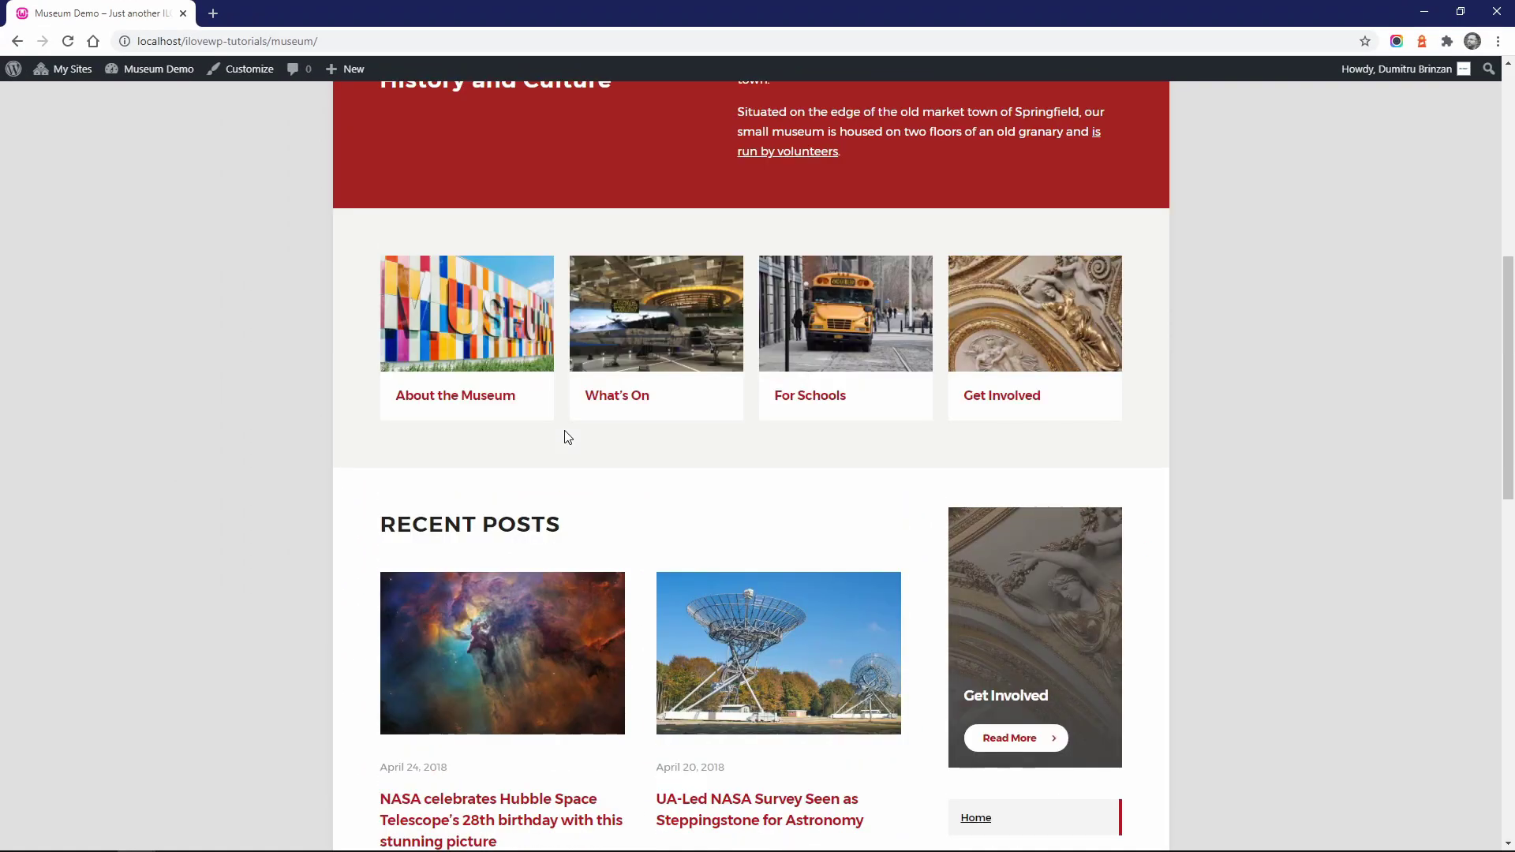
pyautogui.scroll(1, 572, 432)
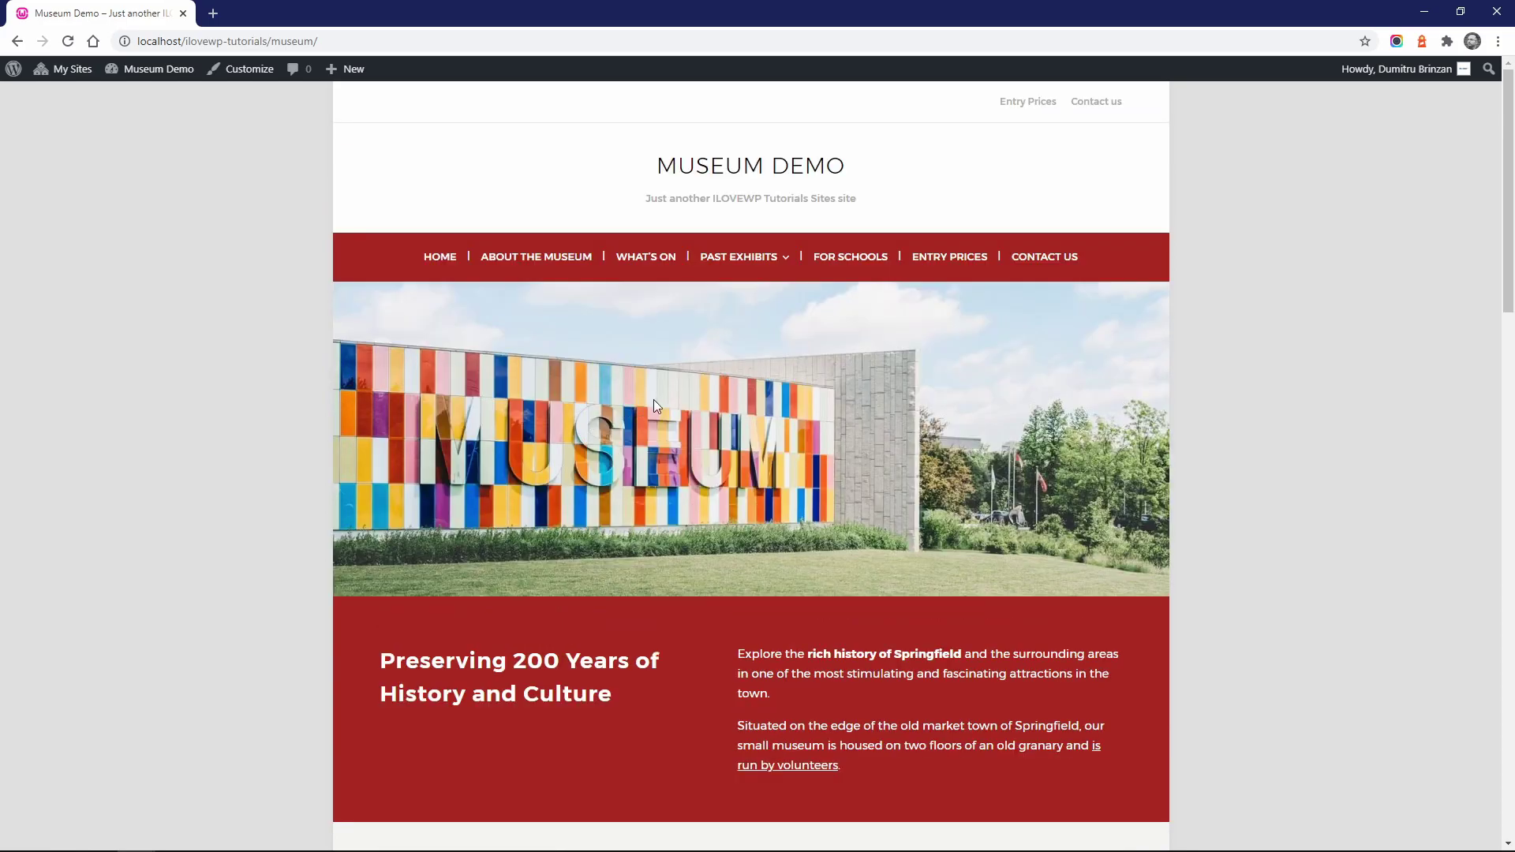